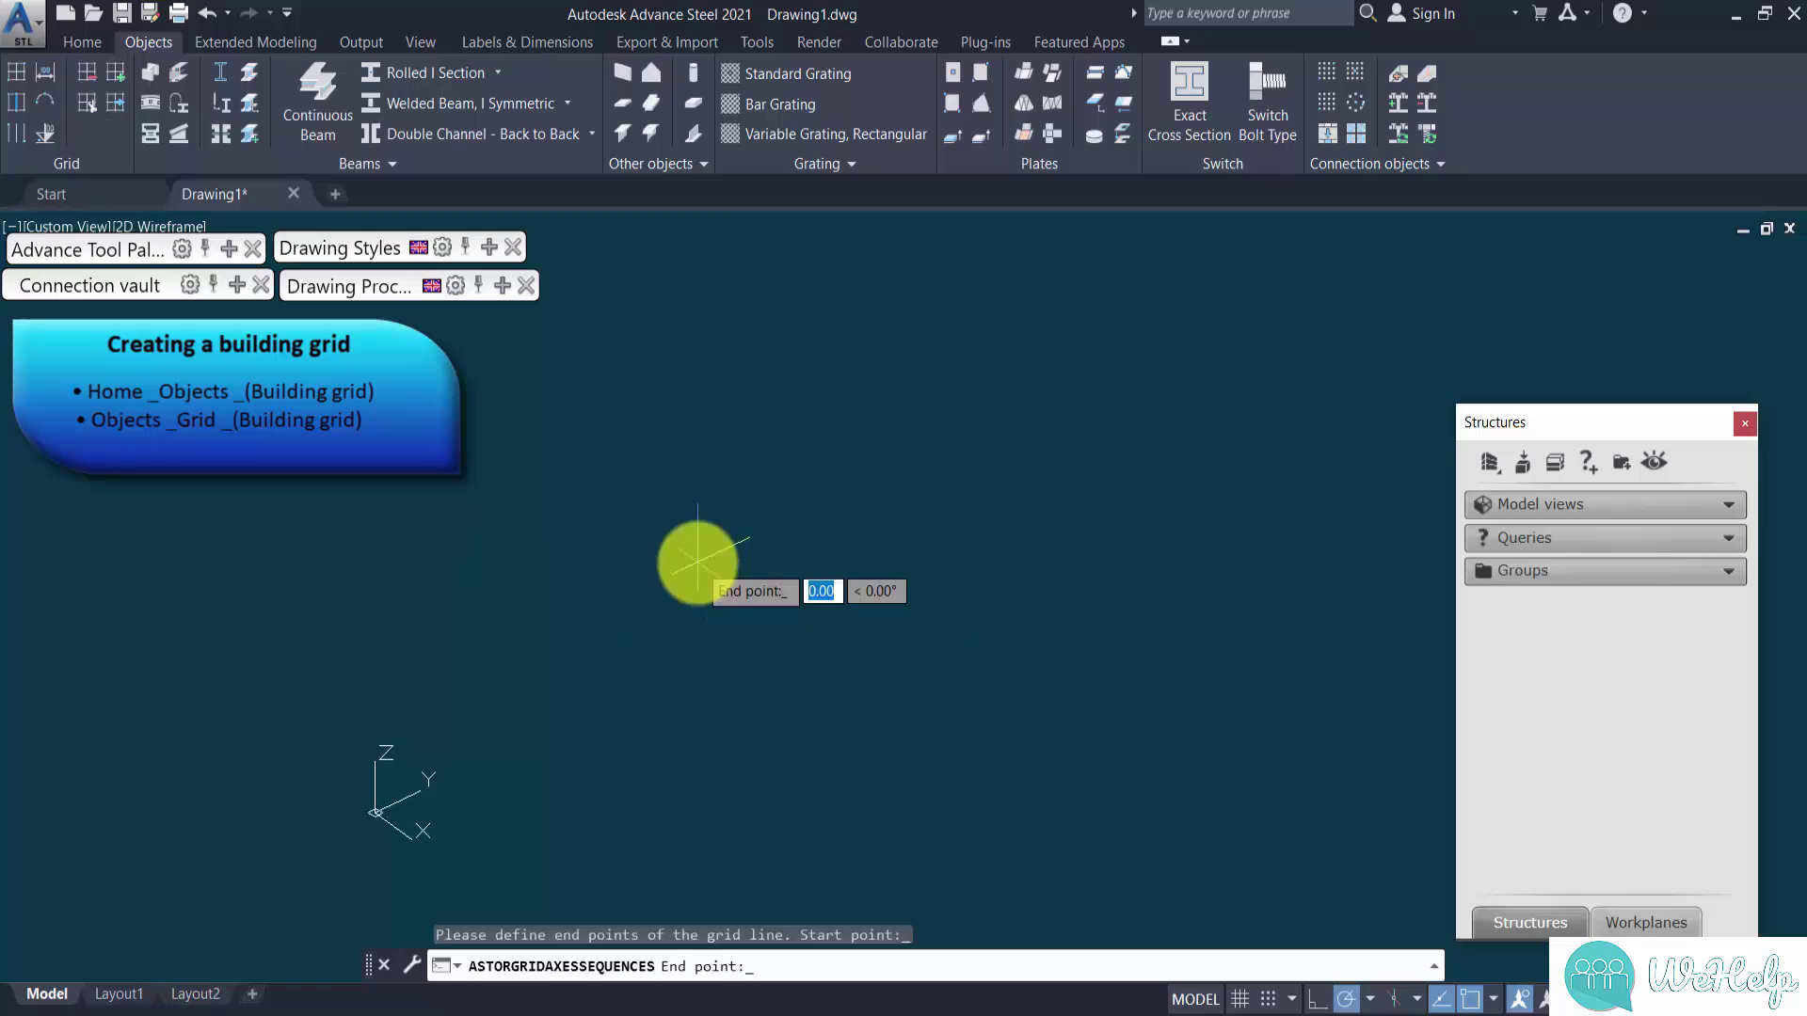
# Step: Create a group of parallel grid lines 12000 long, running along the Y direction, with 5000 between grid lines
pyautogui.write('0.0')
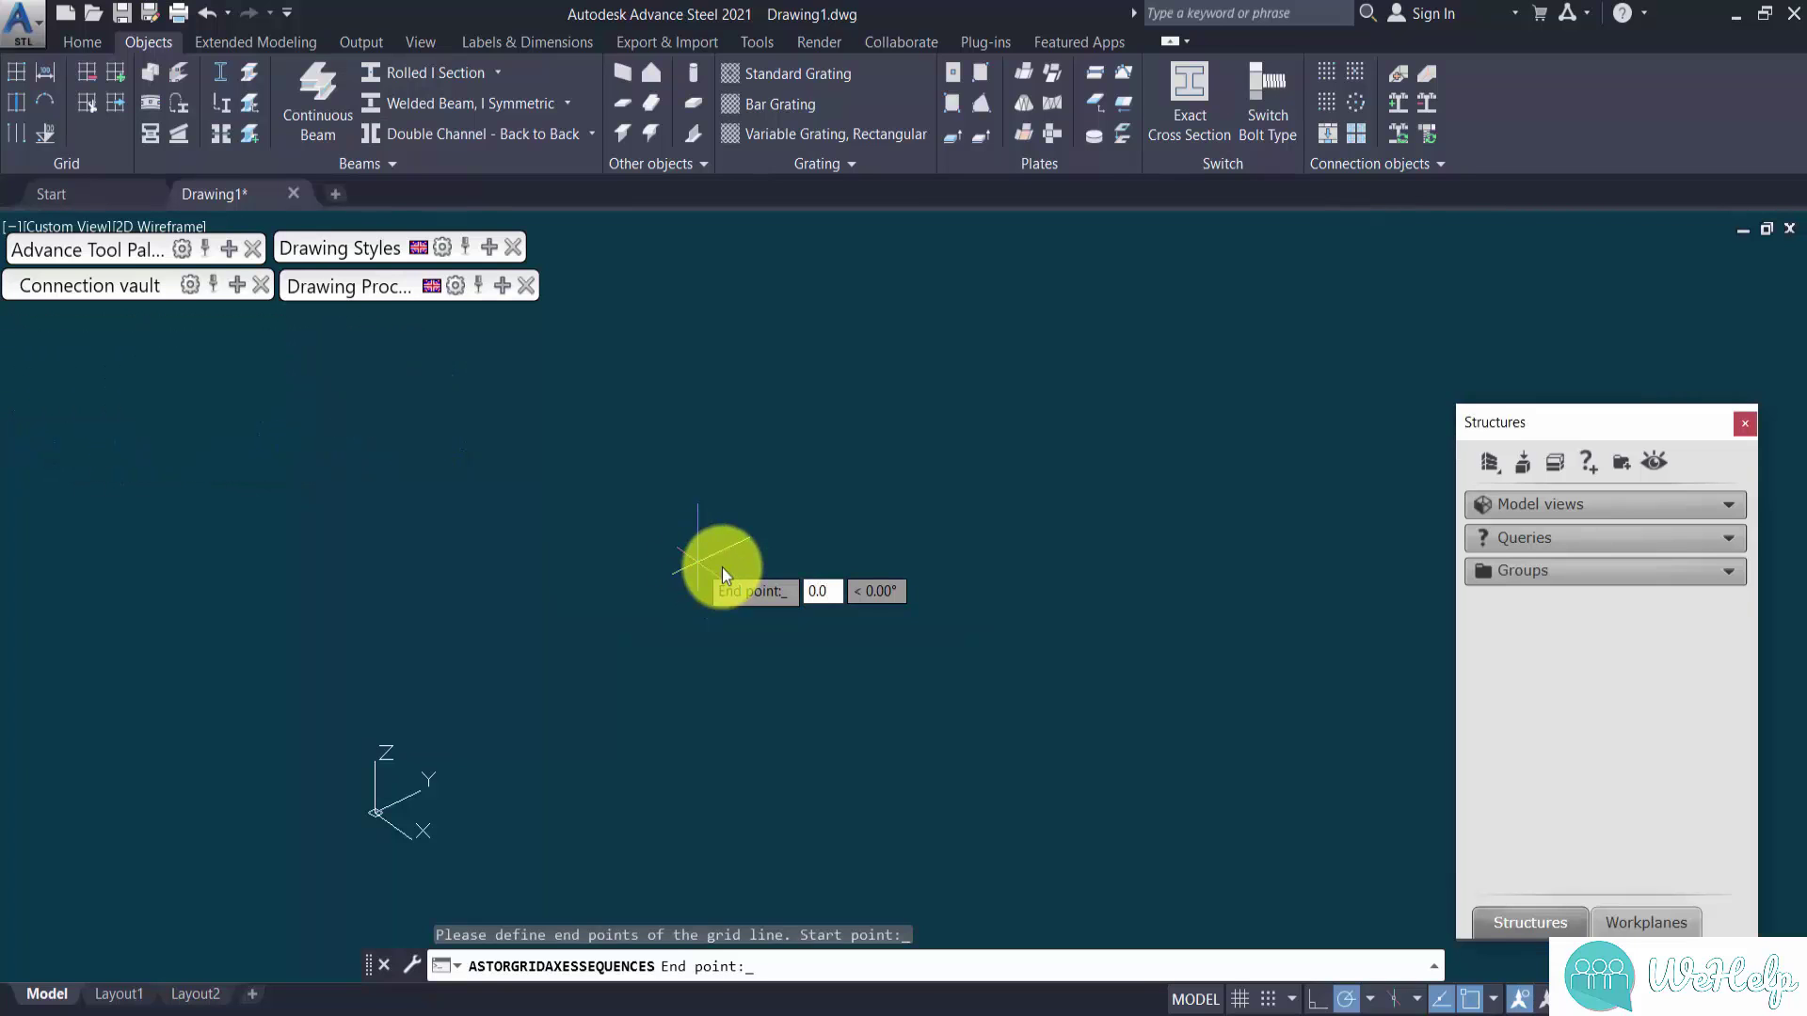
pyautogui.press('Return')
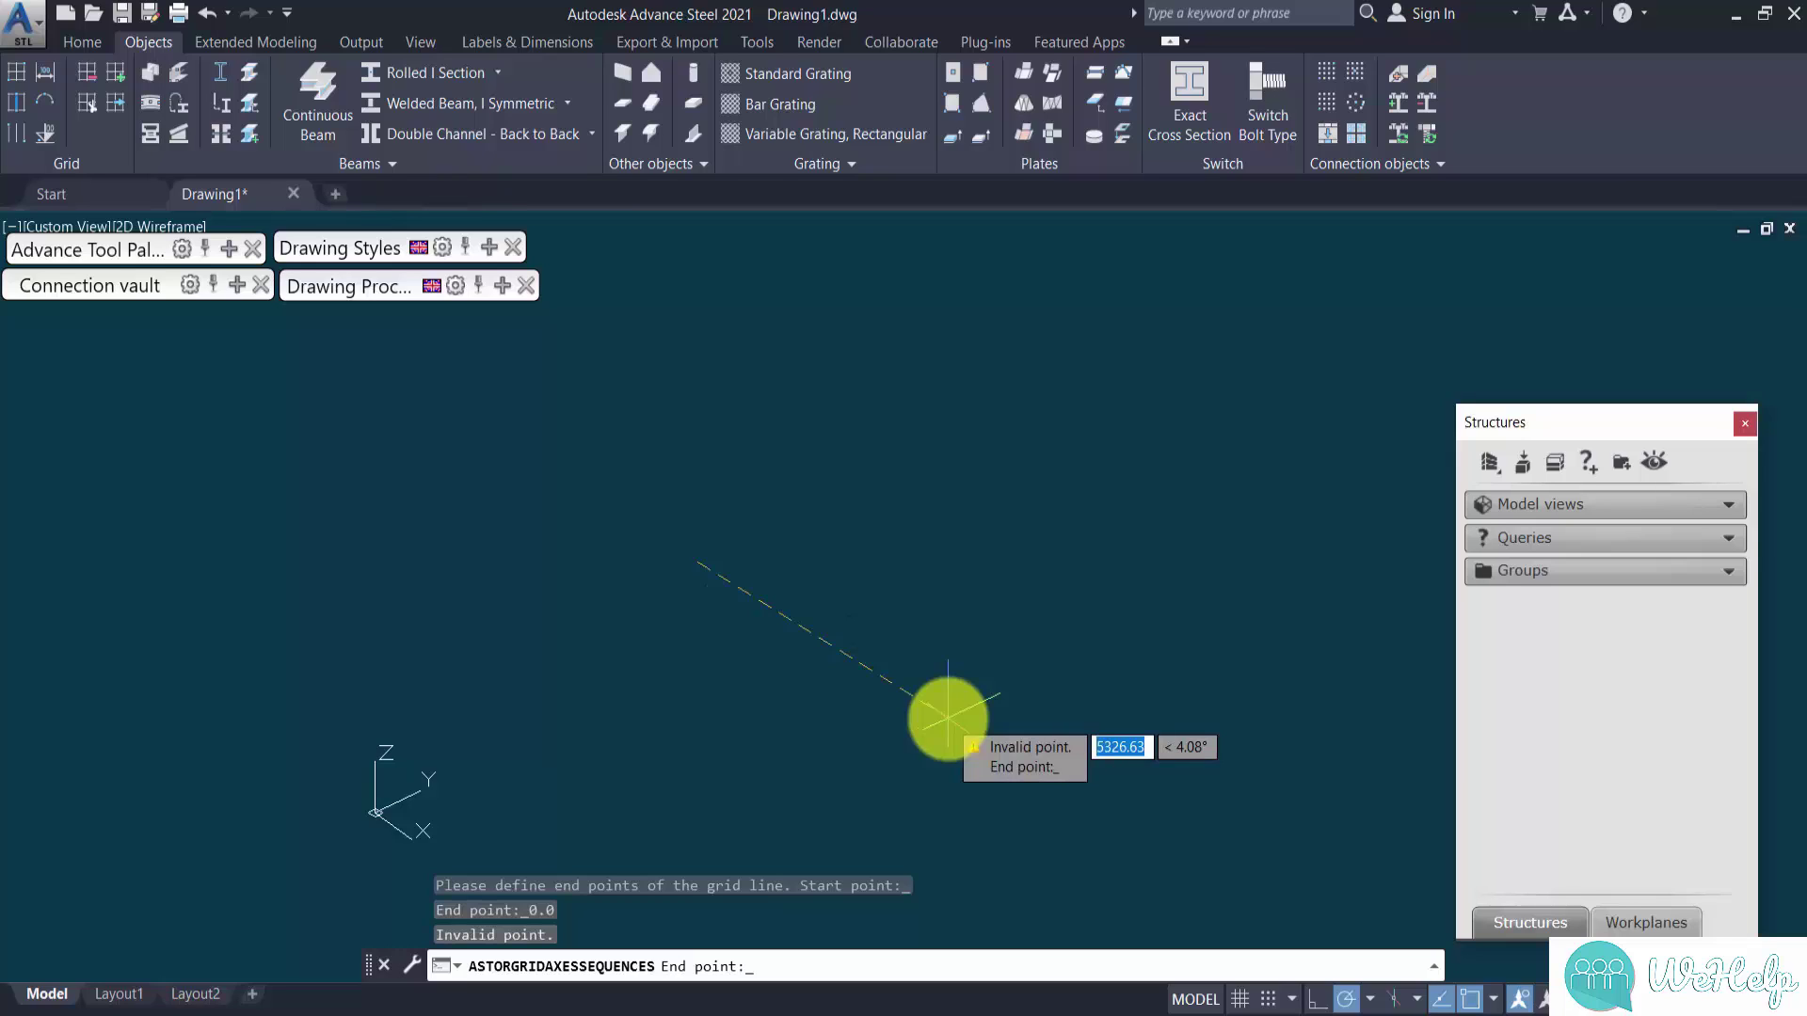
pyautogui.write('12000')
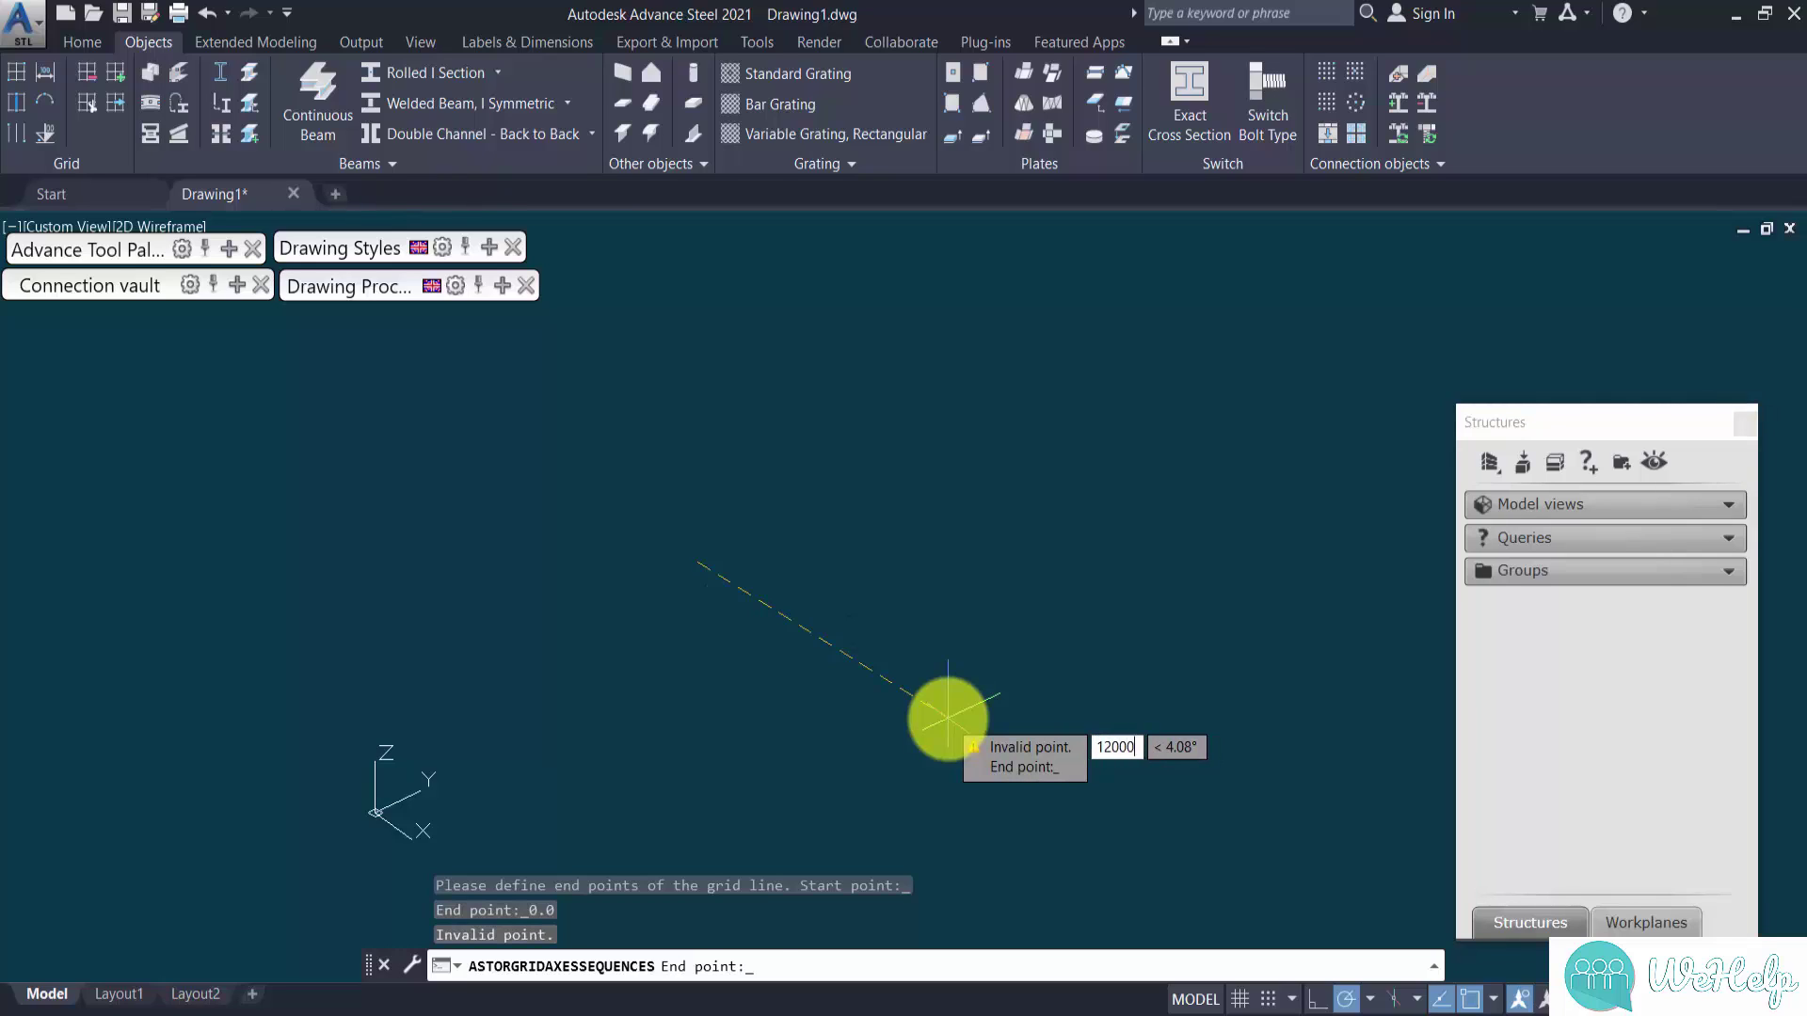
pyautogui.press('Return')
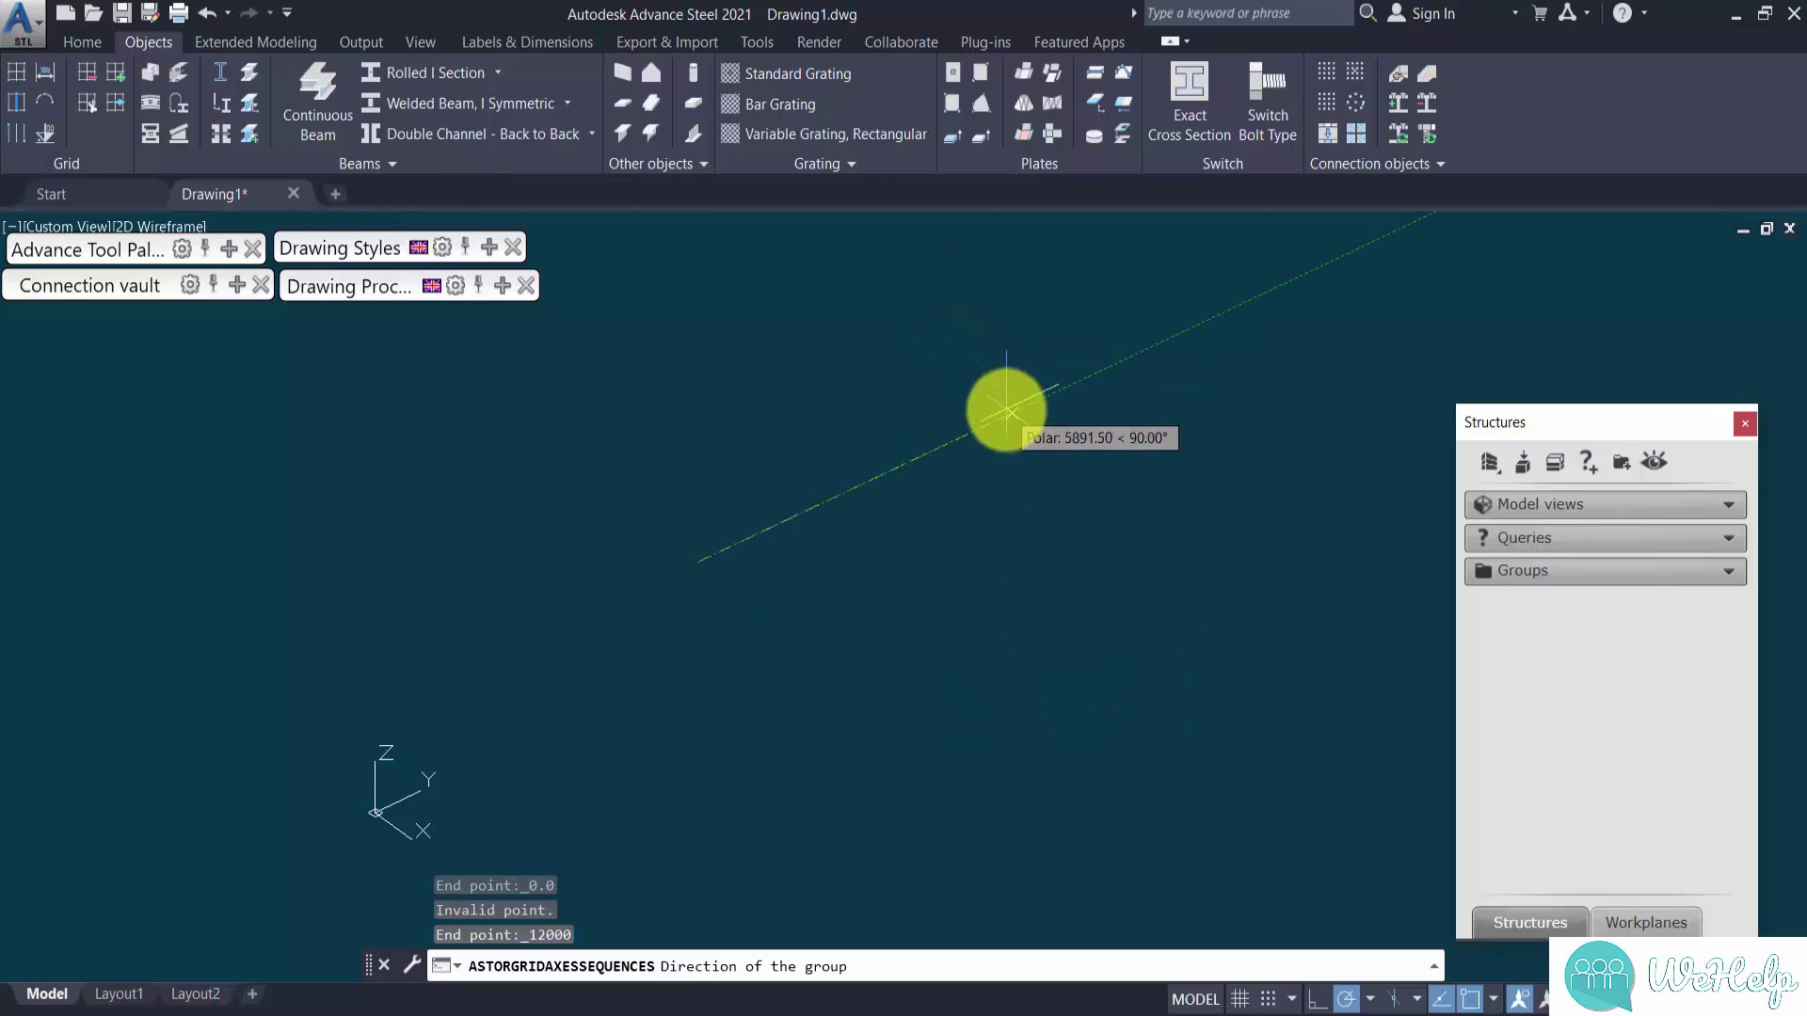
pyautogui.write('5000')
pyautogui.press('Return')
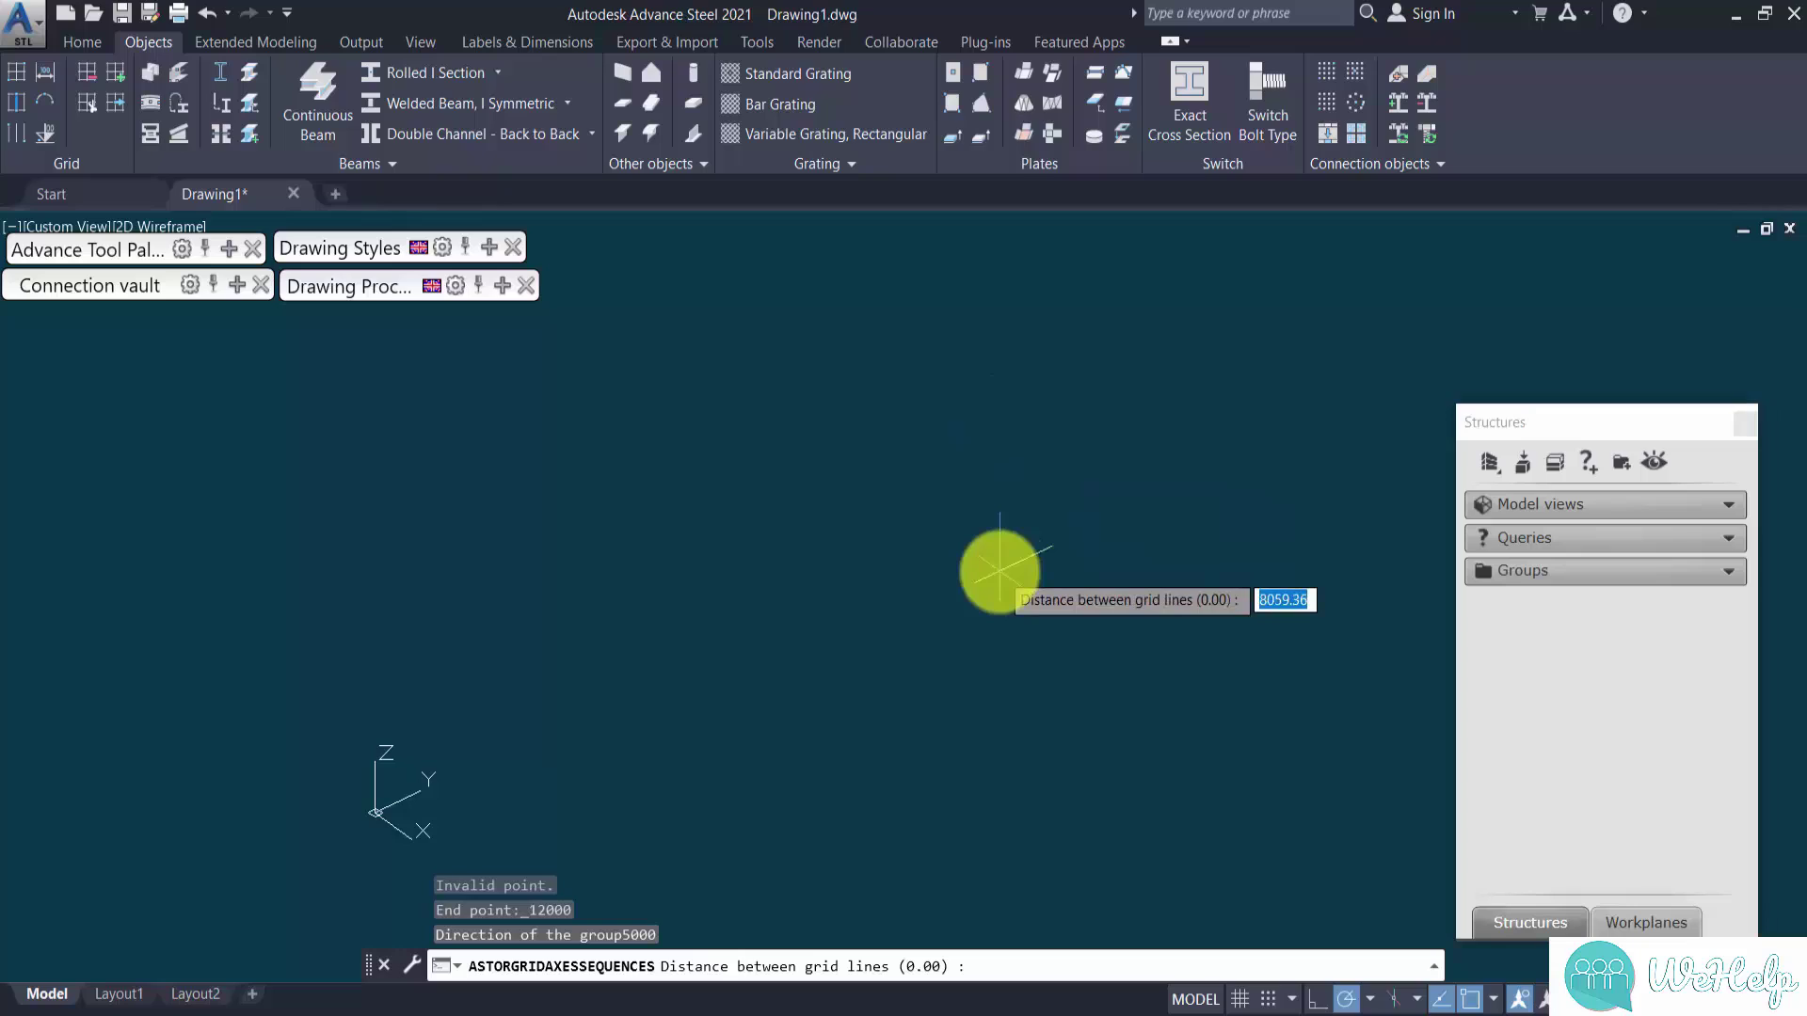
pyautogui.write('5')
pyautogui.press('Return')
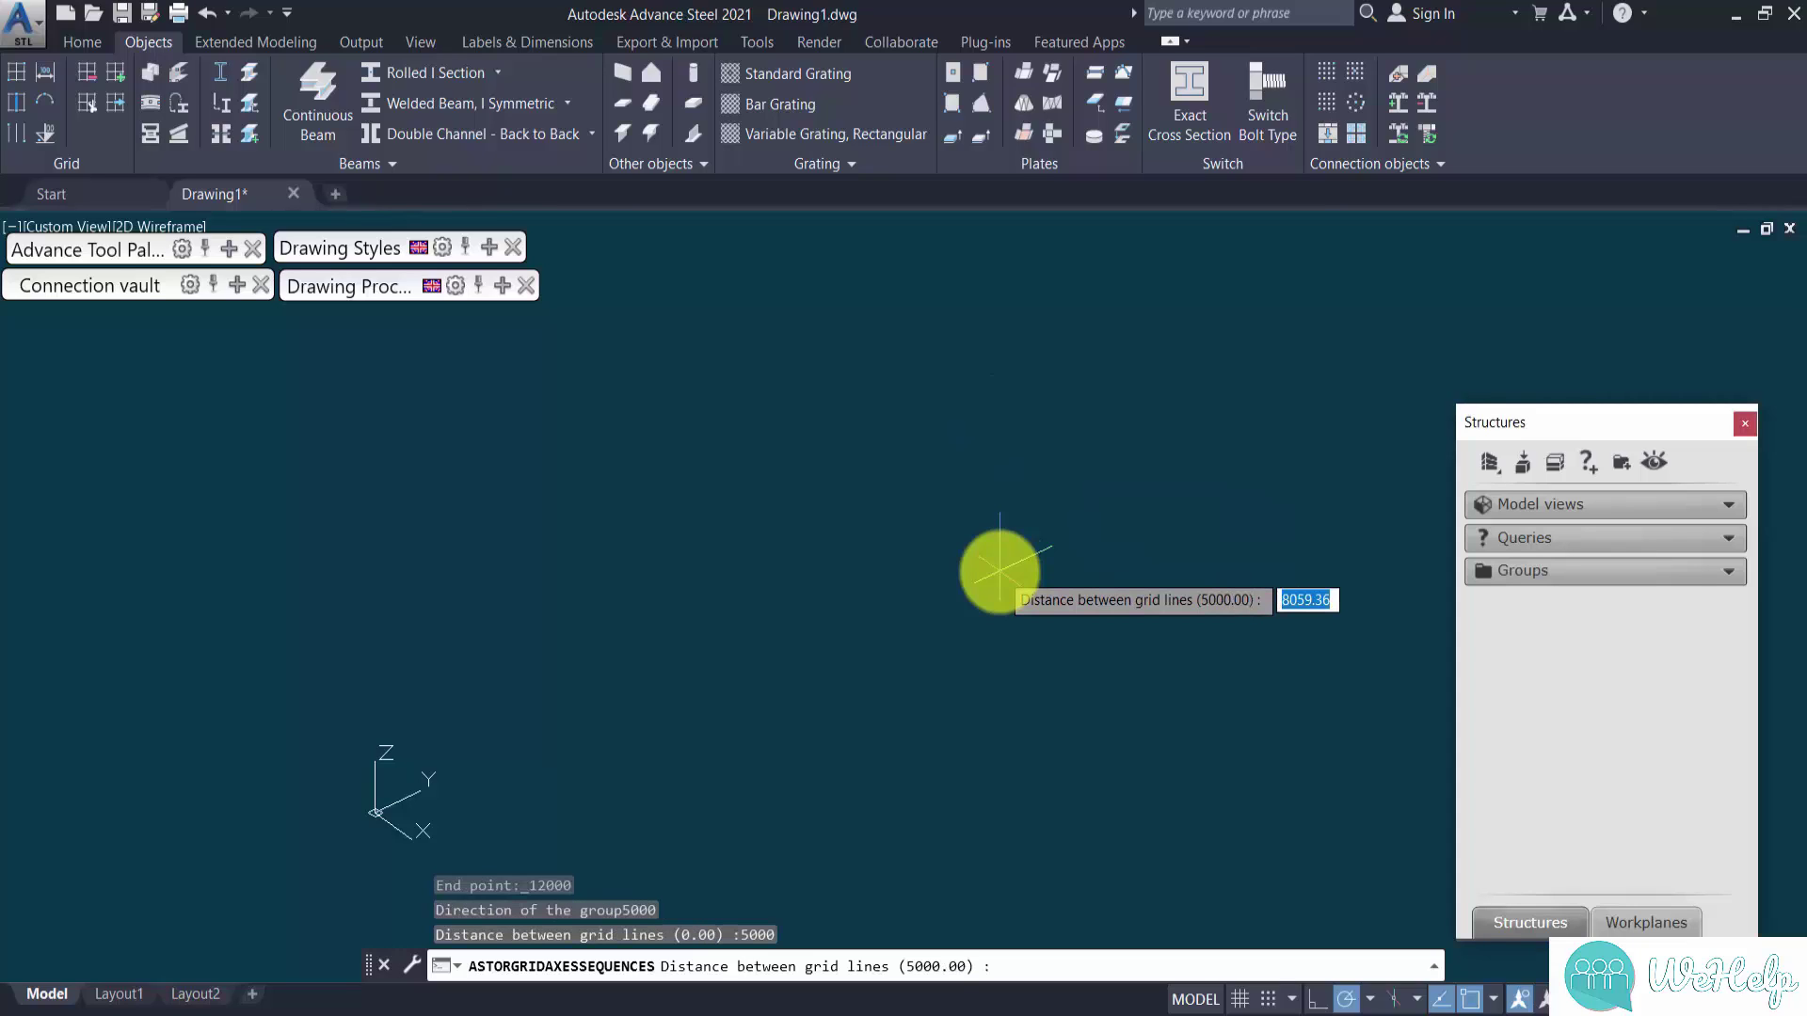
pyautogui.press('Return')
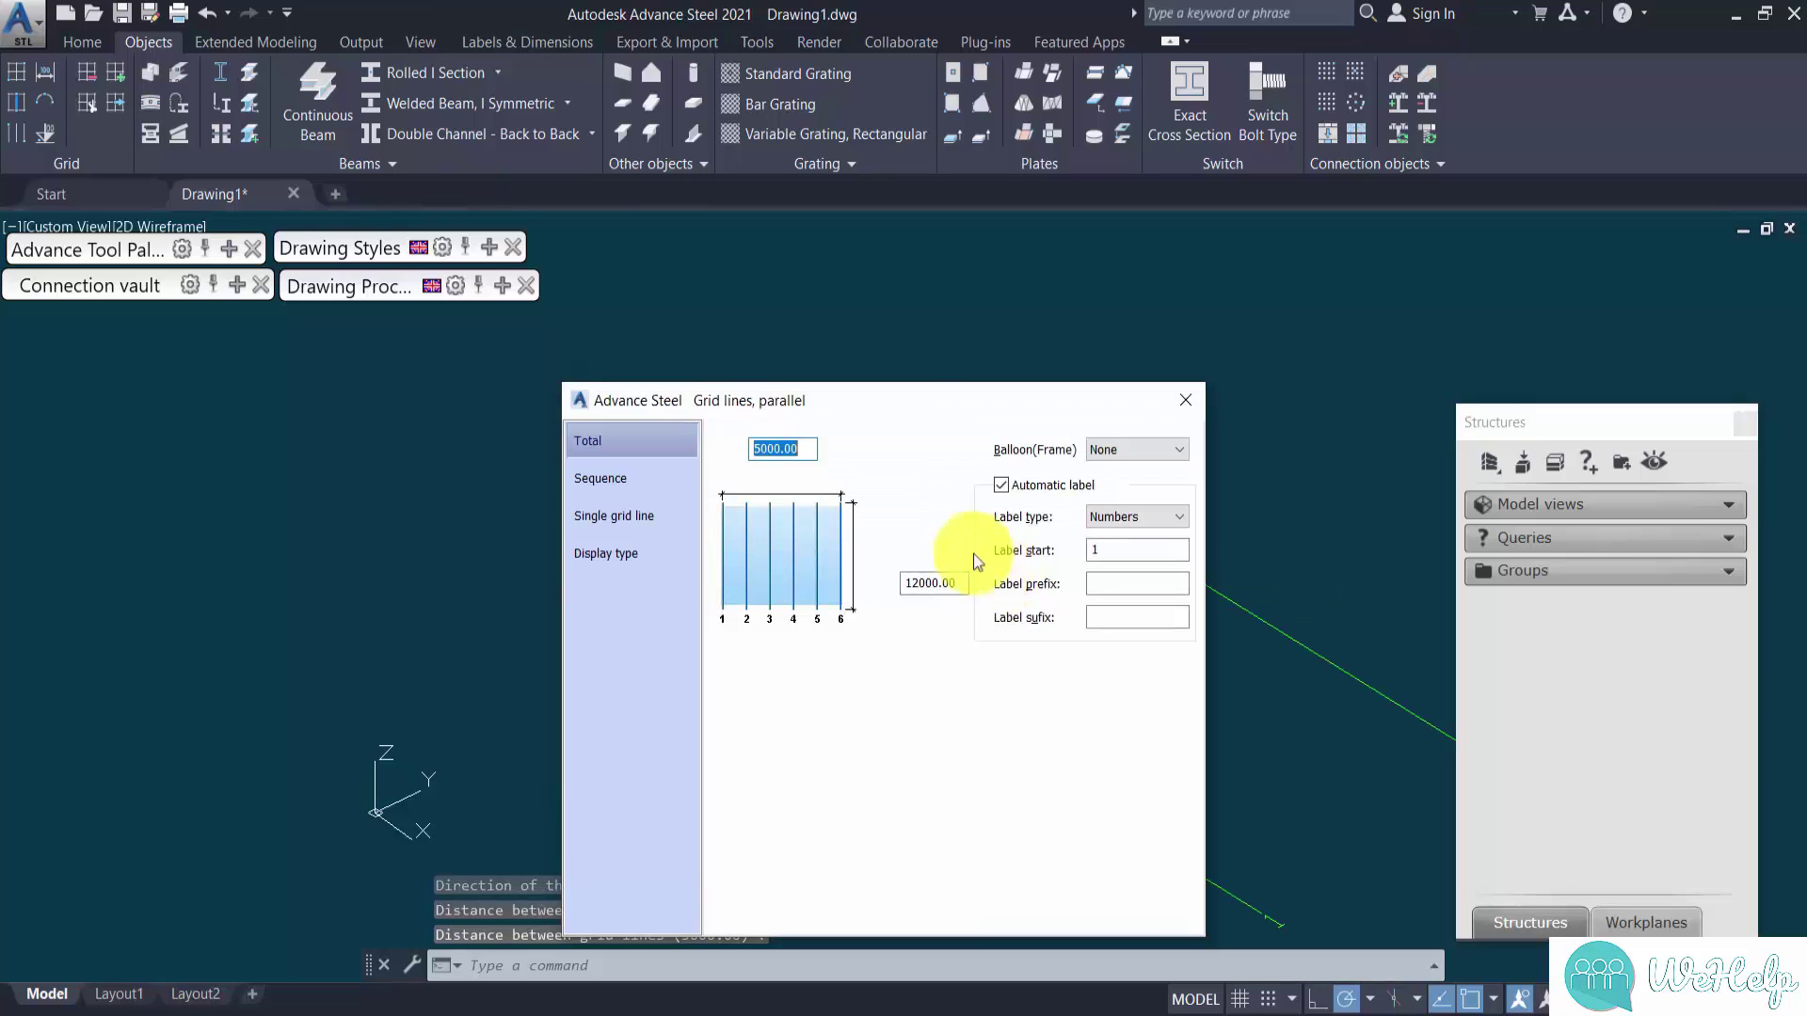
# Step: Examine the parallel grid's total, sequence, single grid line and display type properties, and inspect the grid lines in the model
pyautogui.moveTo(854, 404); pyautogui.dragTo(629, 376)
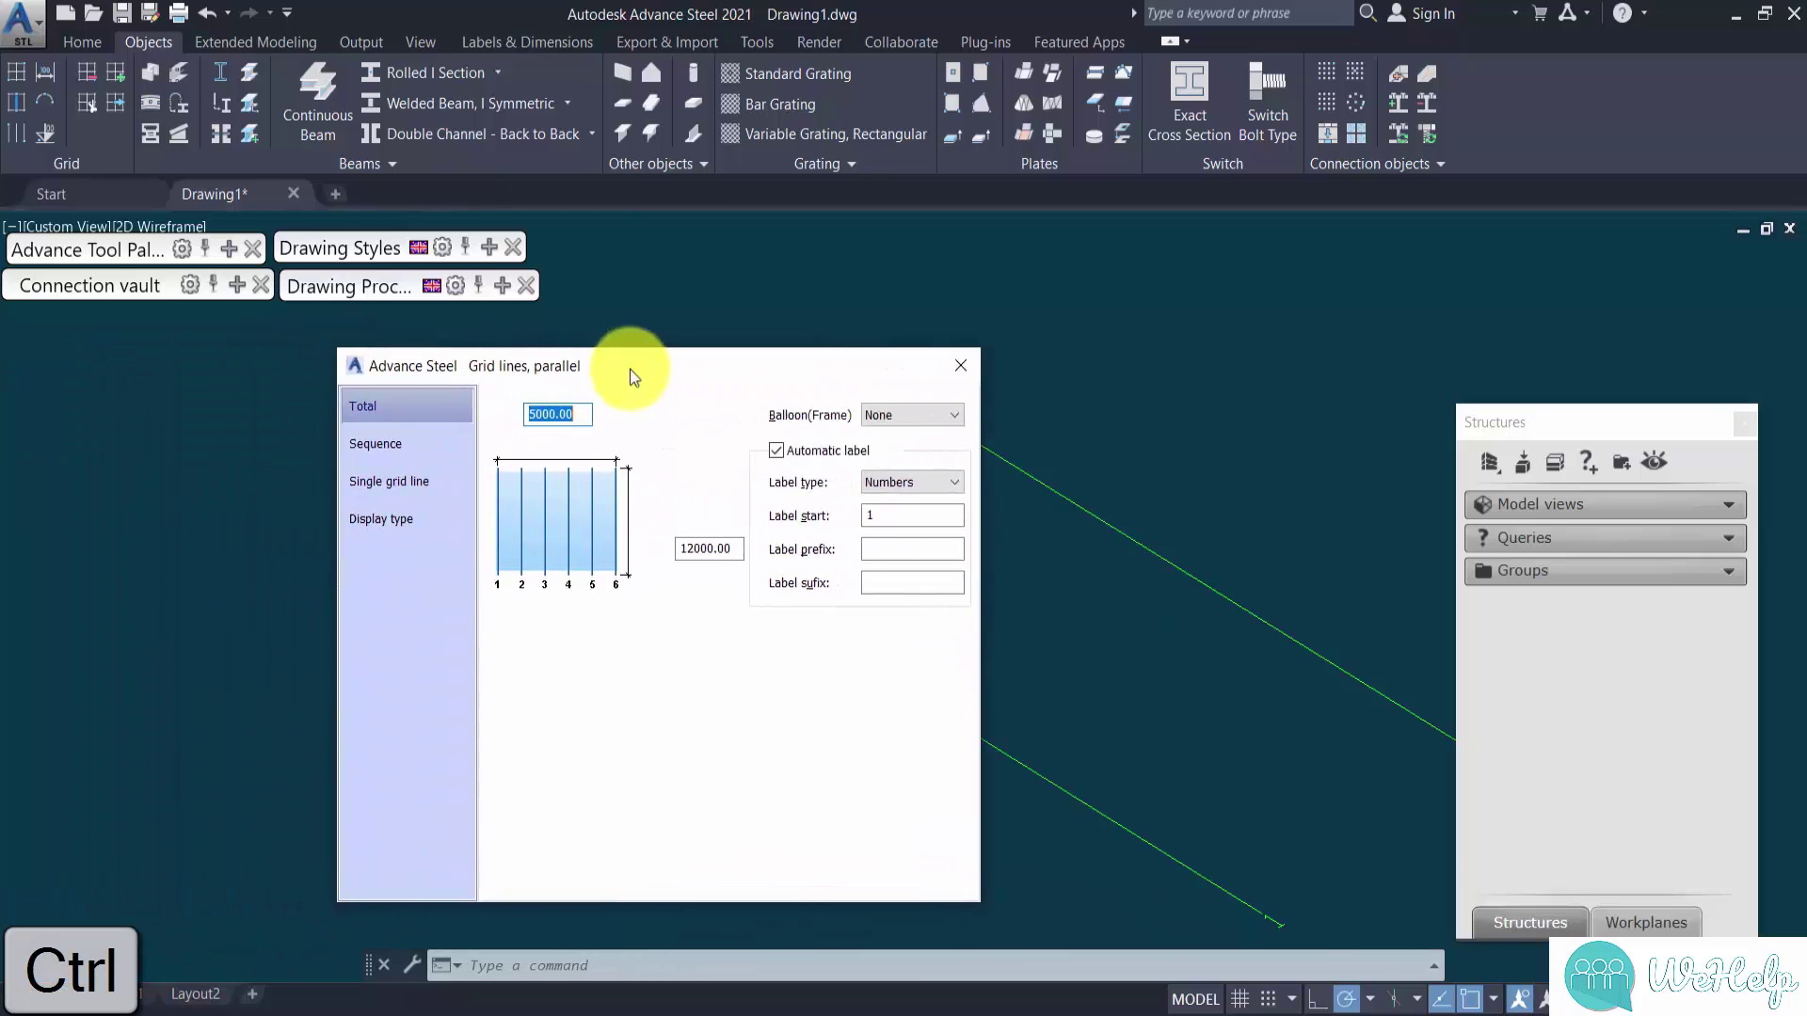
pyautogui.click(374, 443)
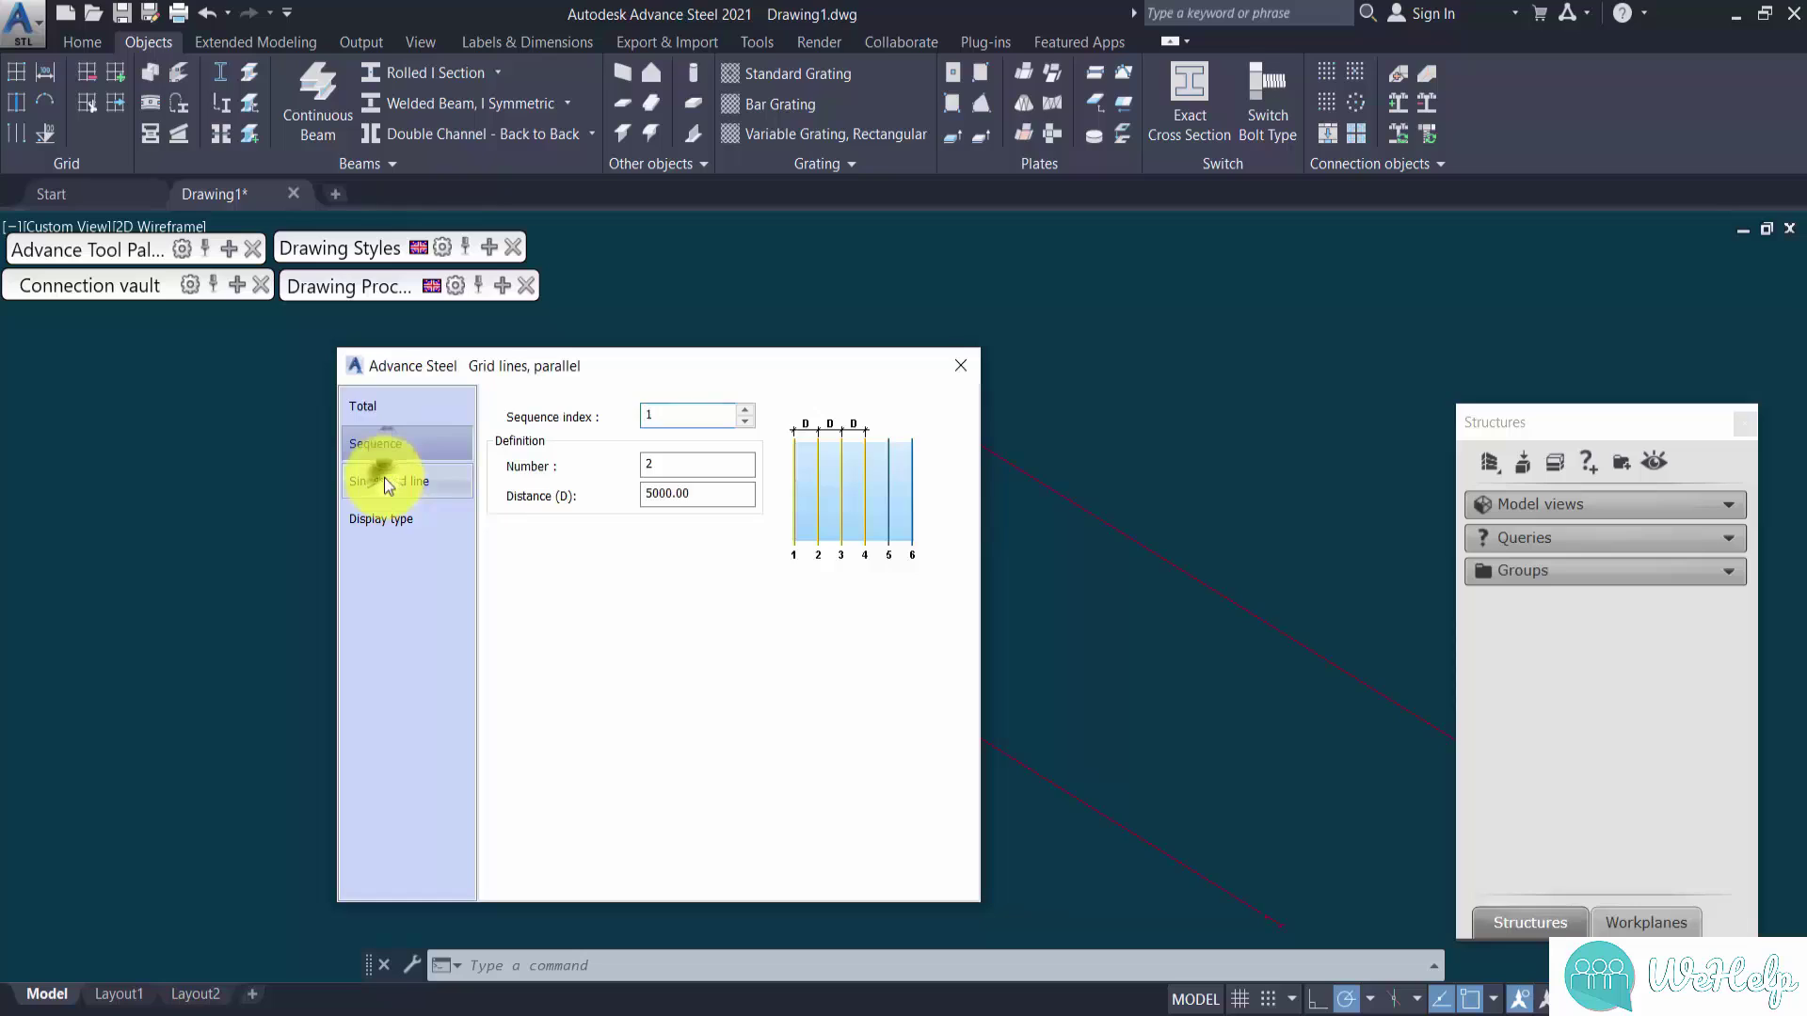
pyautogui.click(388, 481)
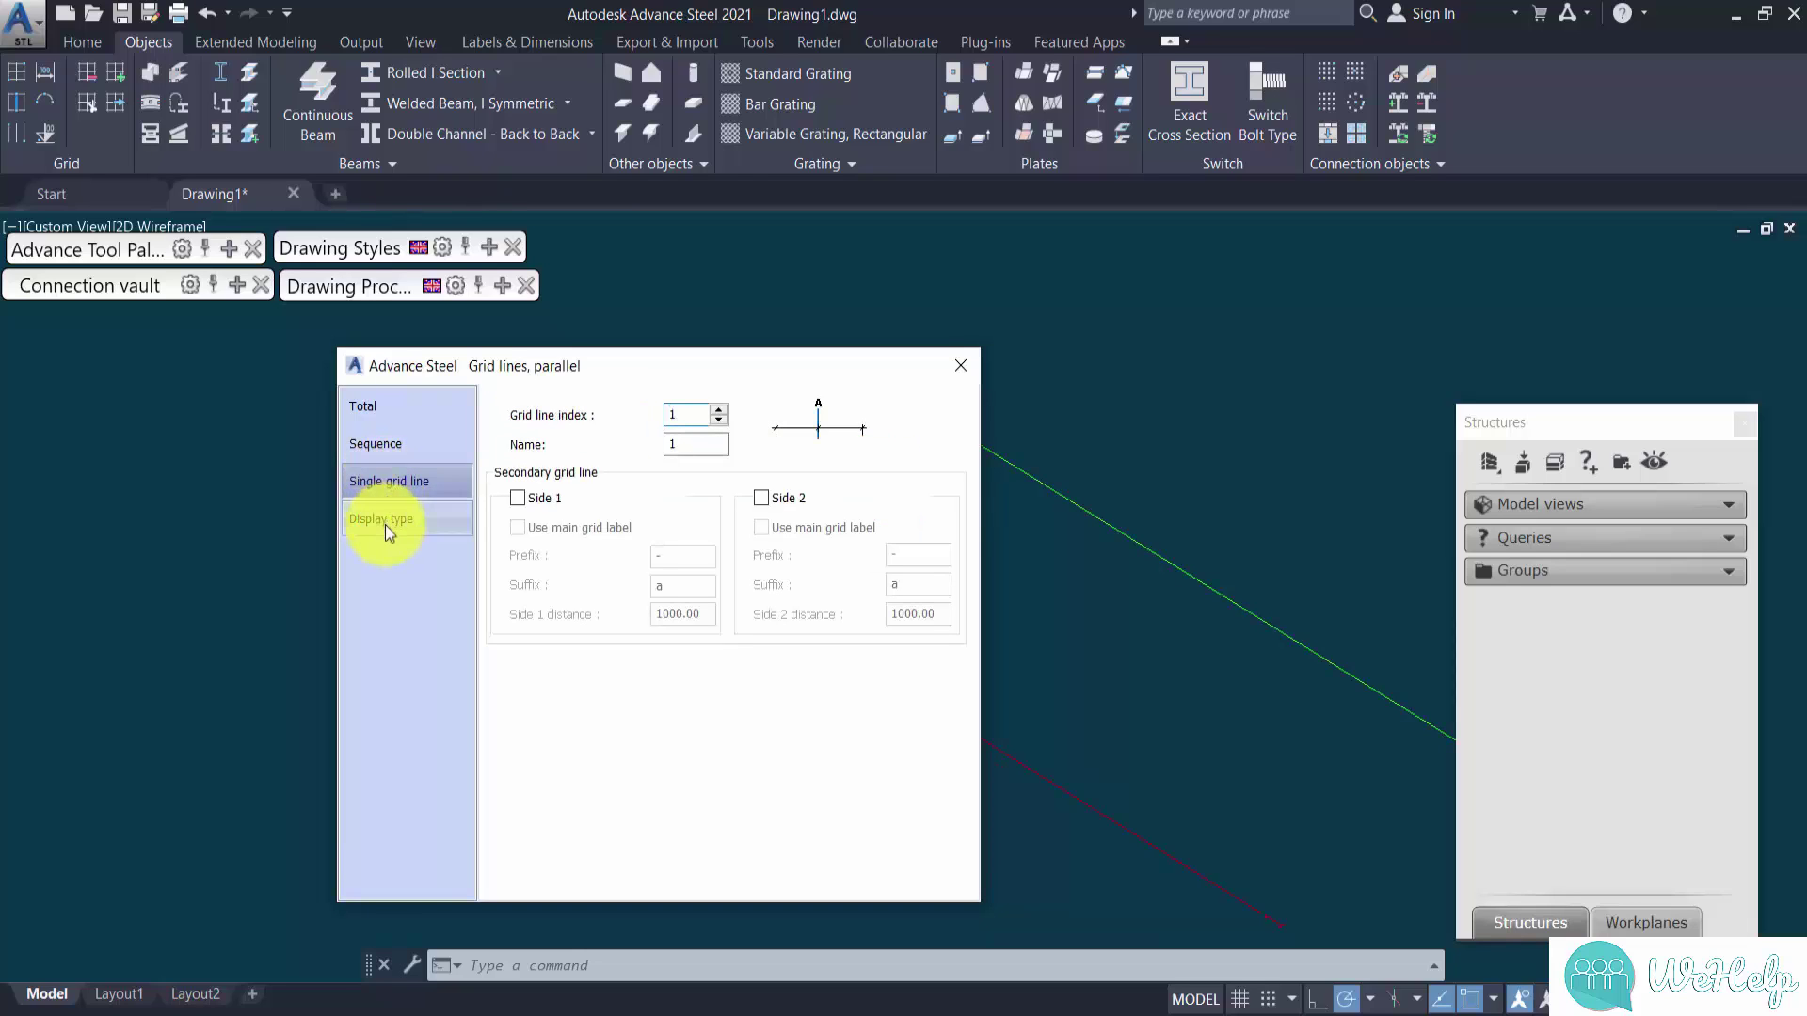
pyautogui.click(386, 522)
pyautogui.click(381, 437)
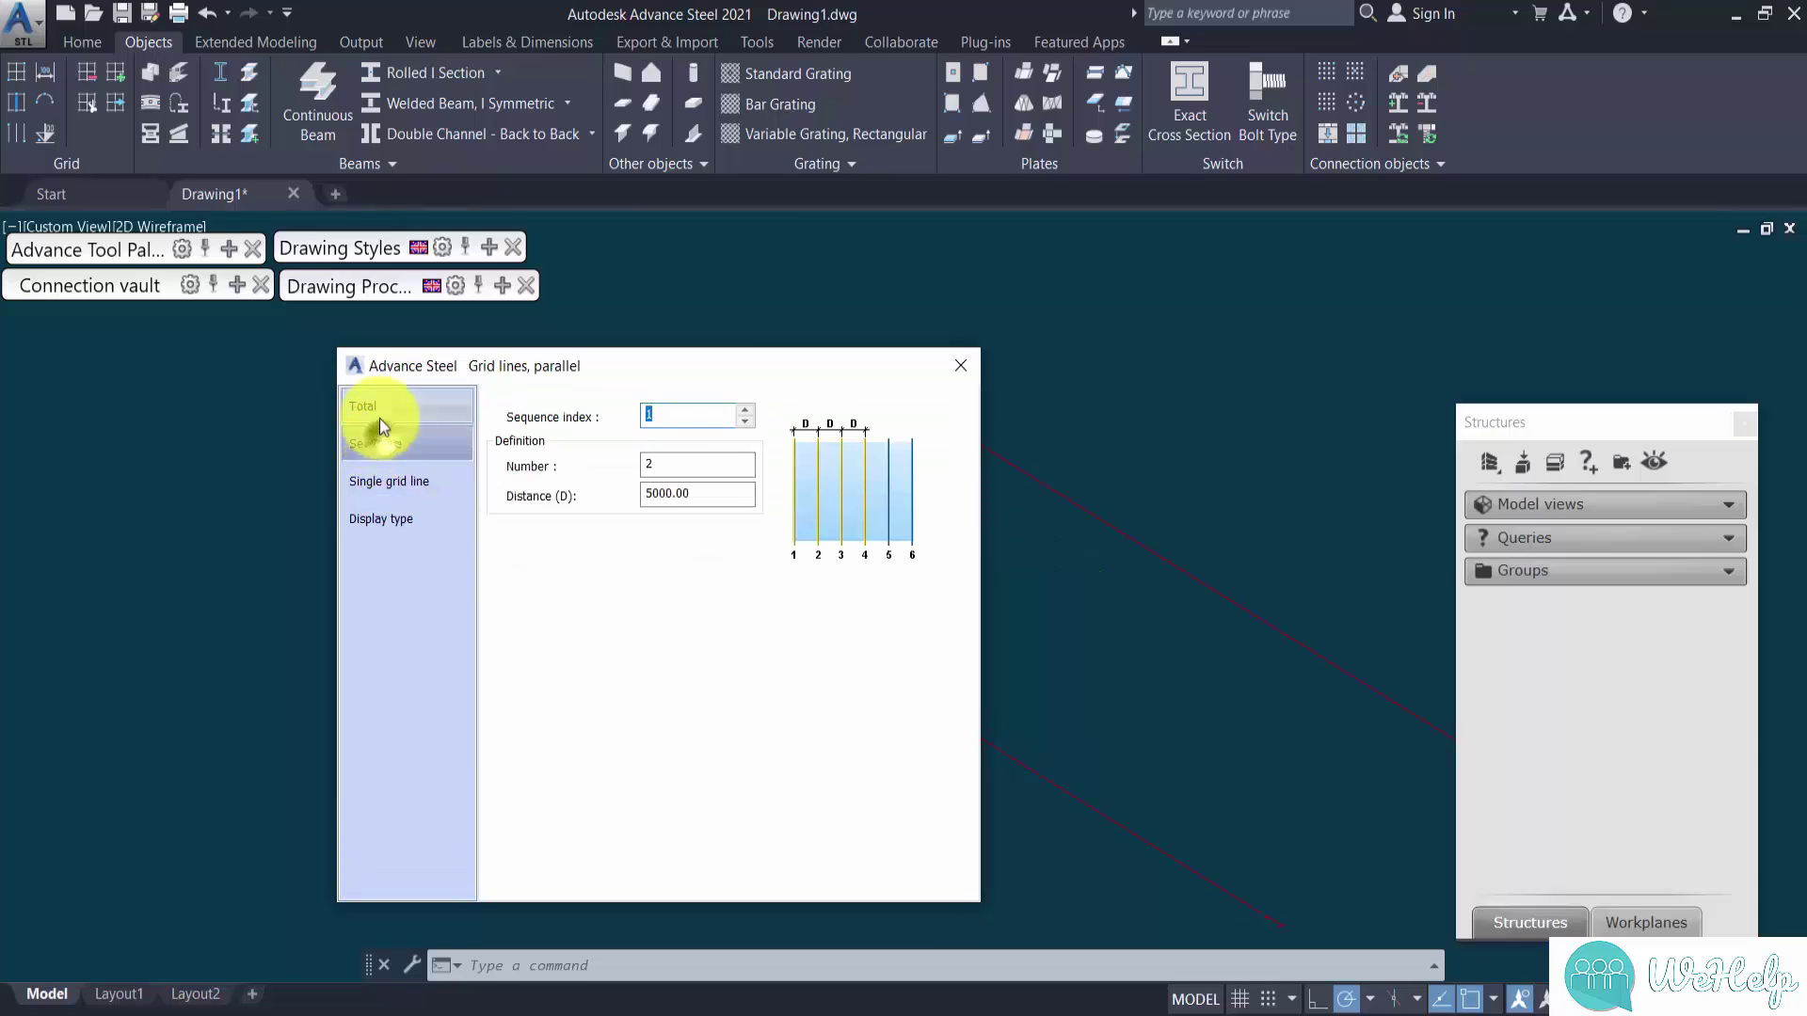
pyautogui.click(380, 418)
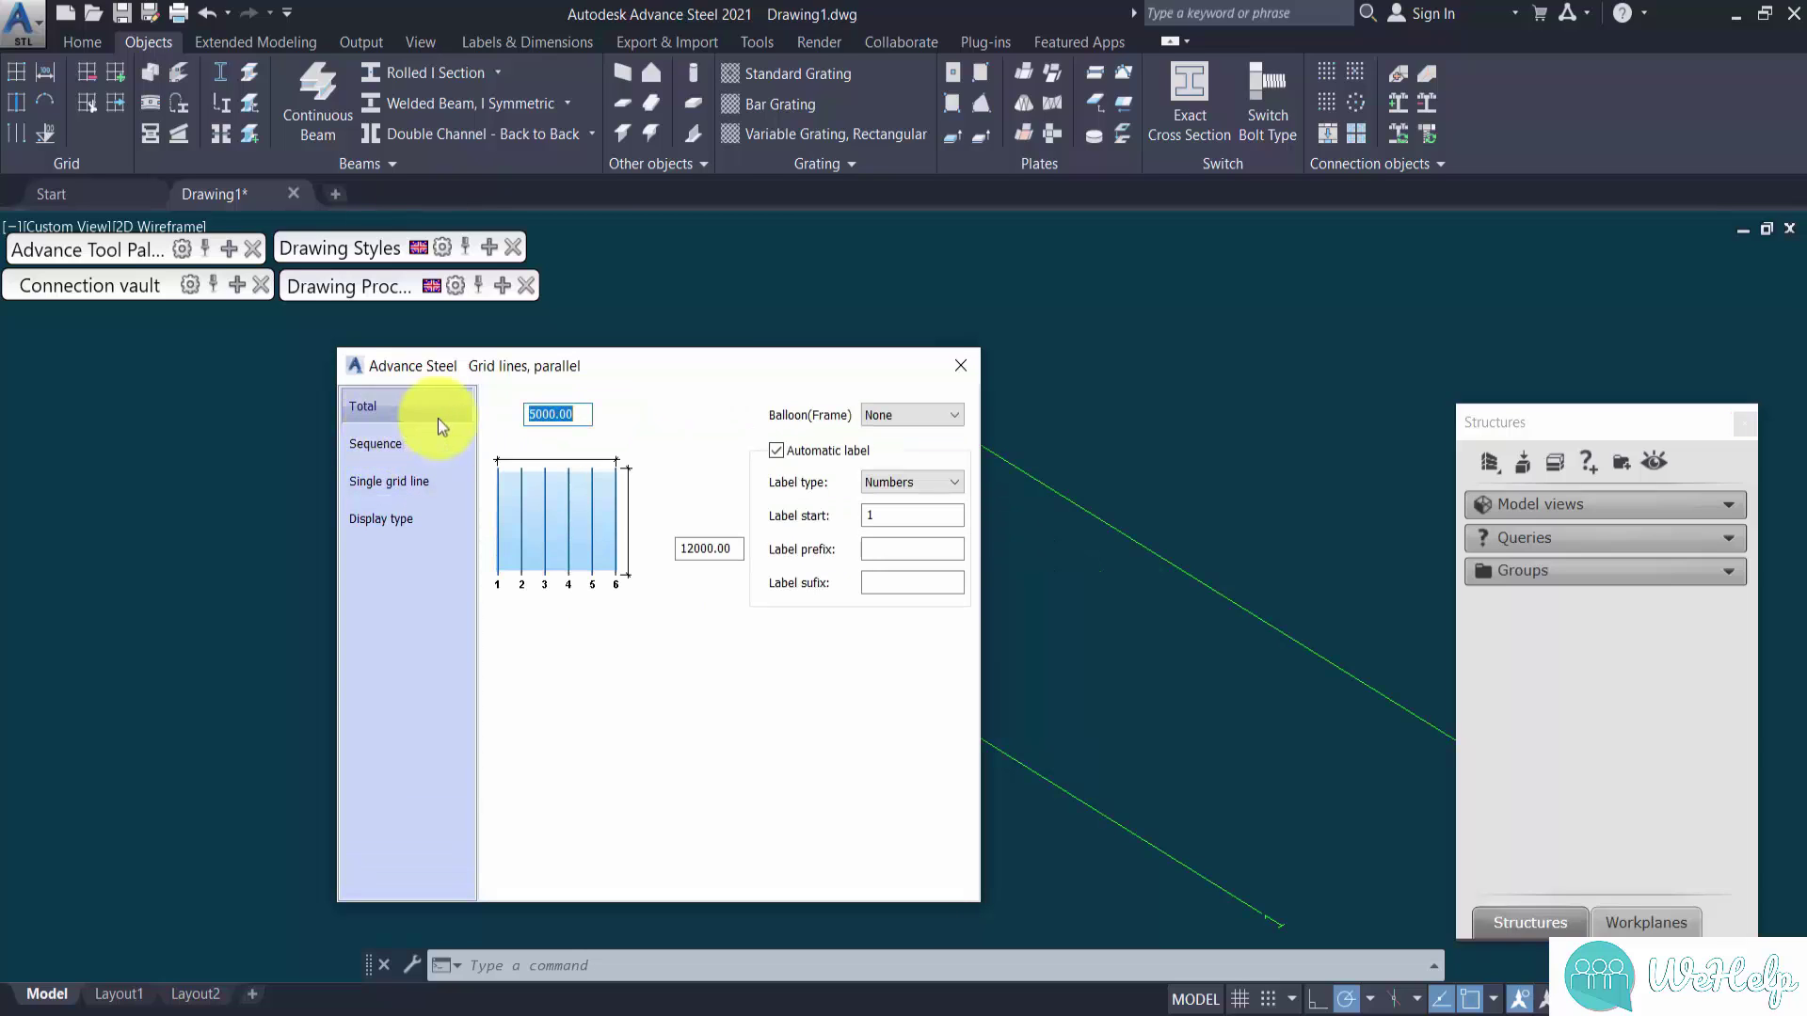
pyautogui.click(961, 365)
pyautogui.scroll(-3, 755, 432)
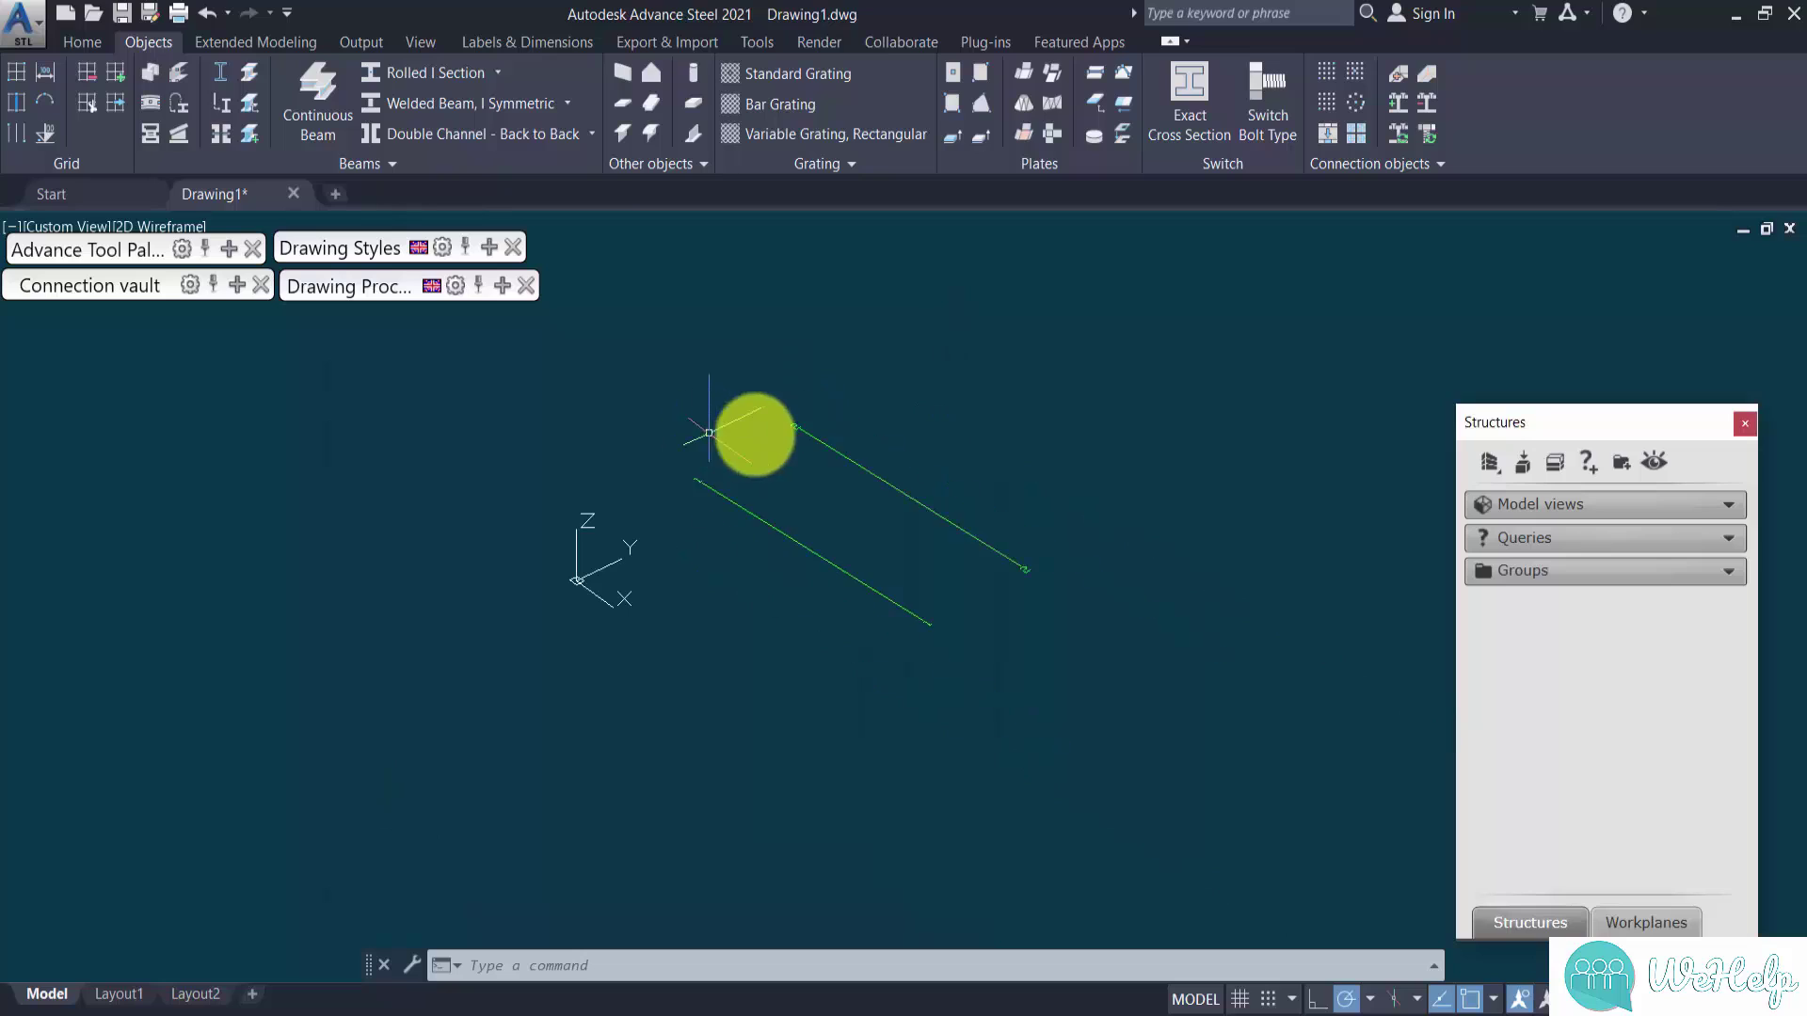
pyautogui.scroll(3, 827, 438)
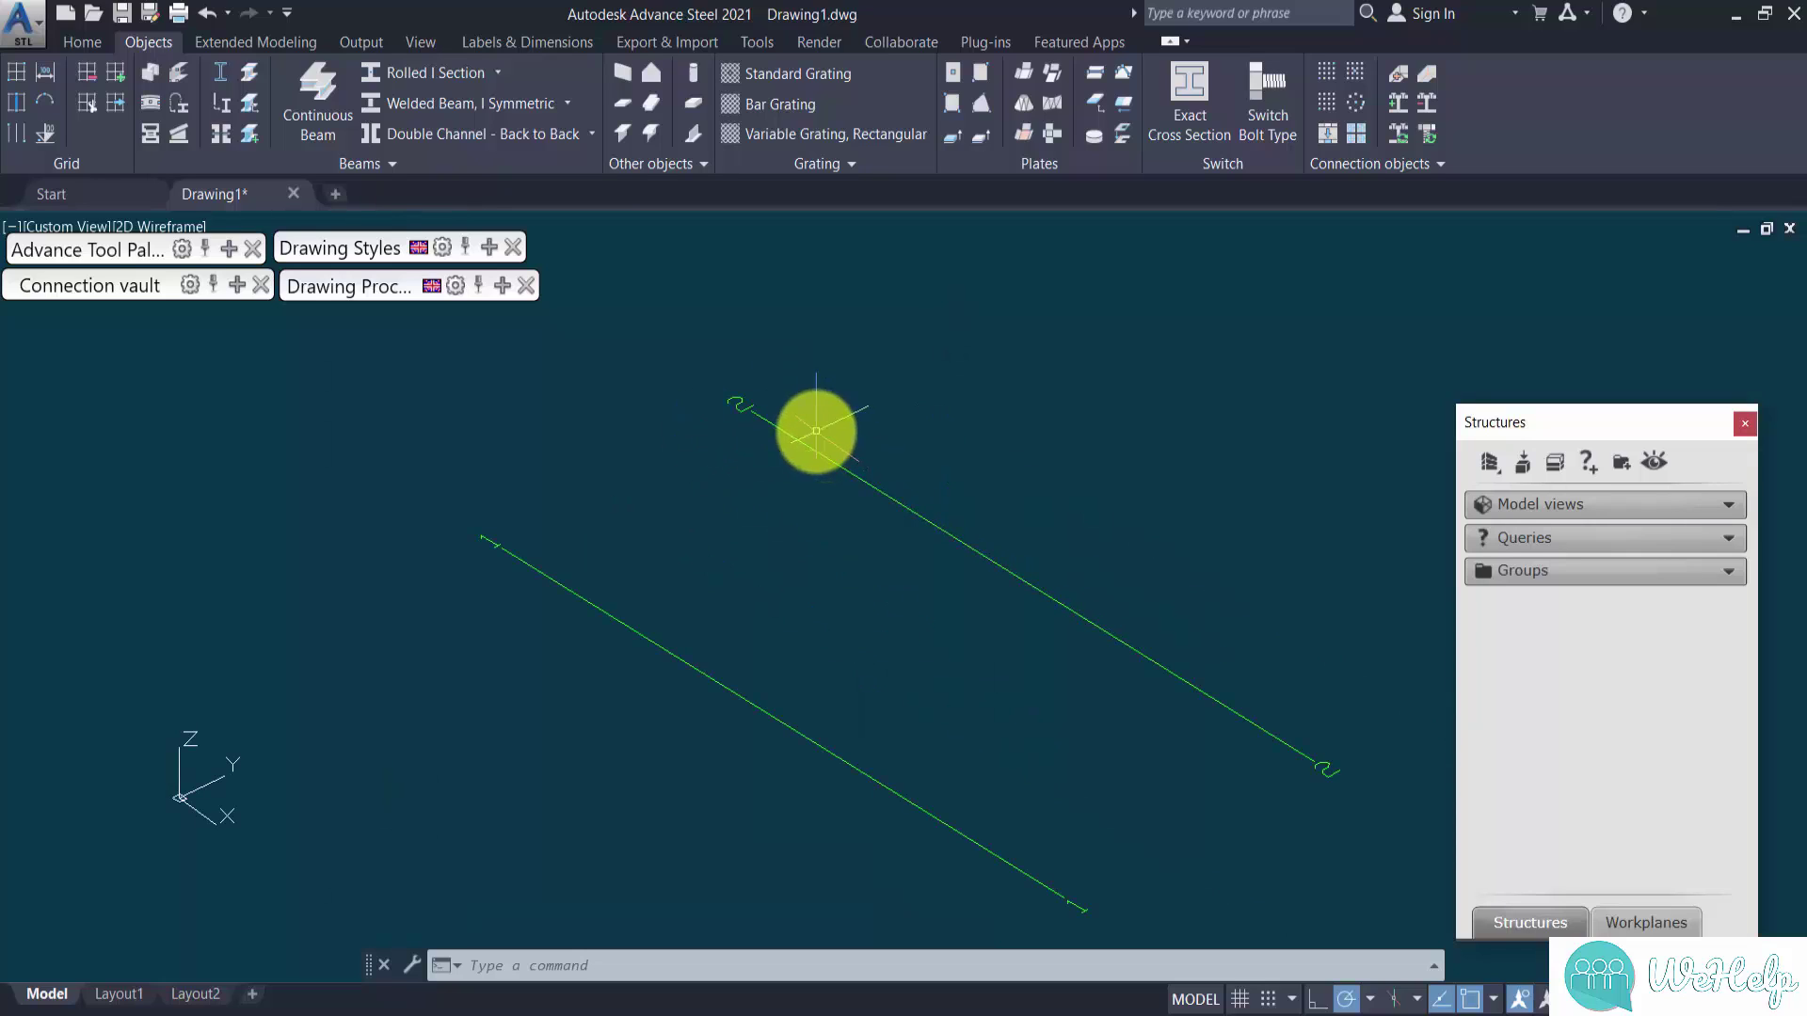
# Step: Insert a portal frame along grid line 1, with its columns at the line's two endpoints and a picked apex point
pyautogui.click(223, 42)
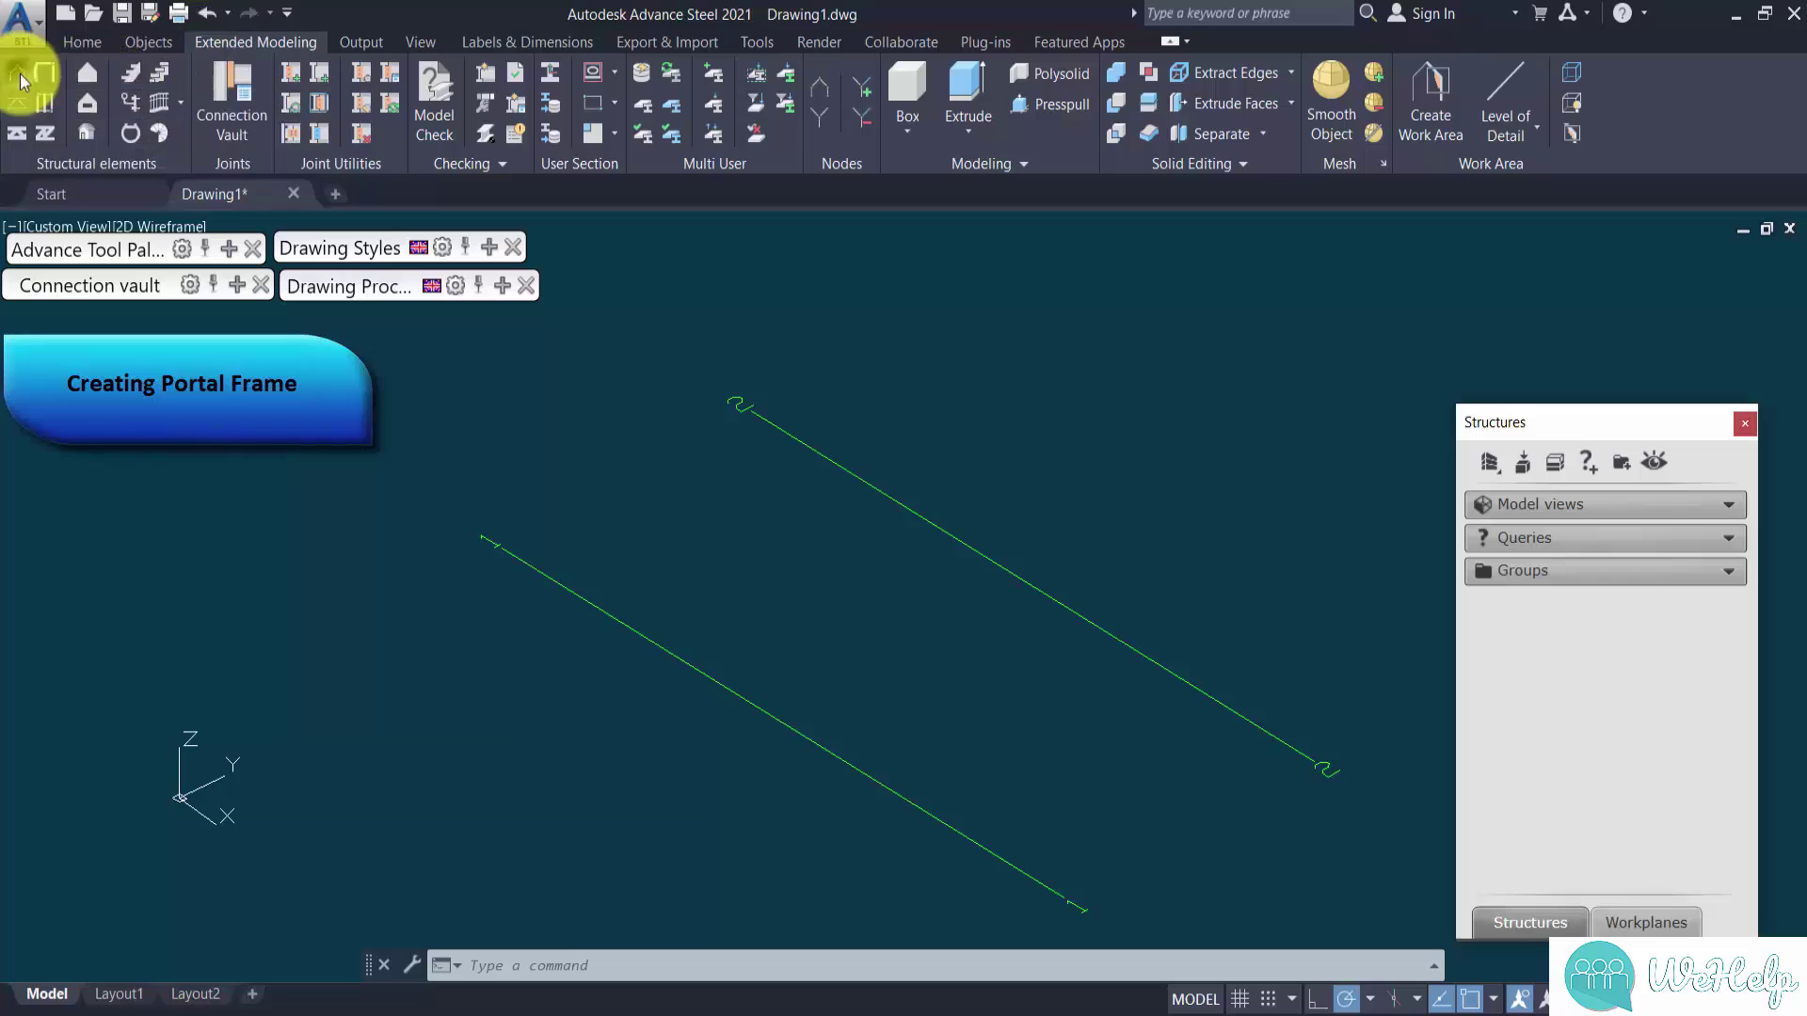
pyautogui.click(20, 74)
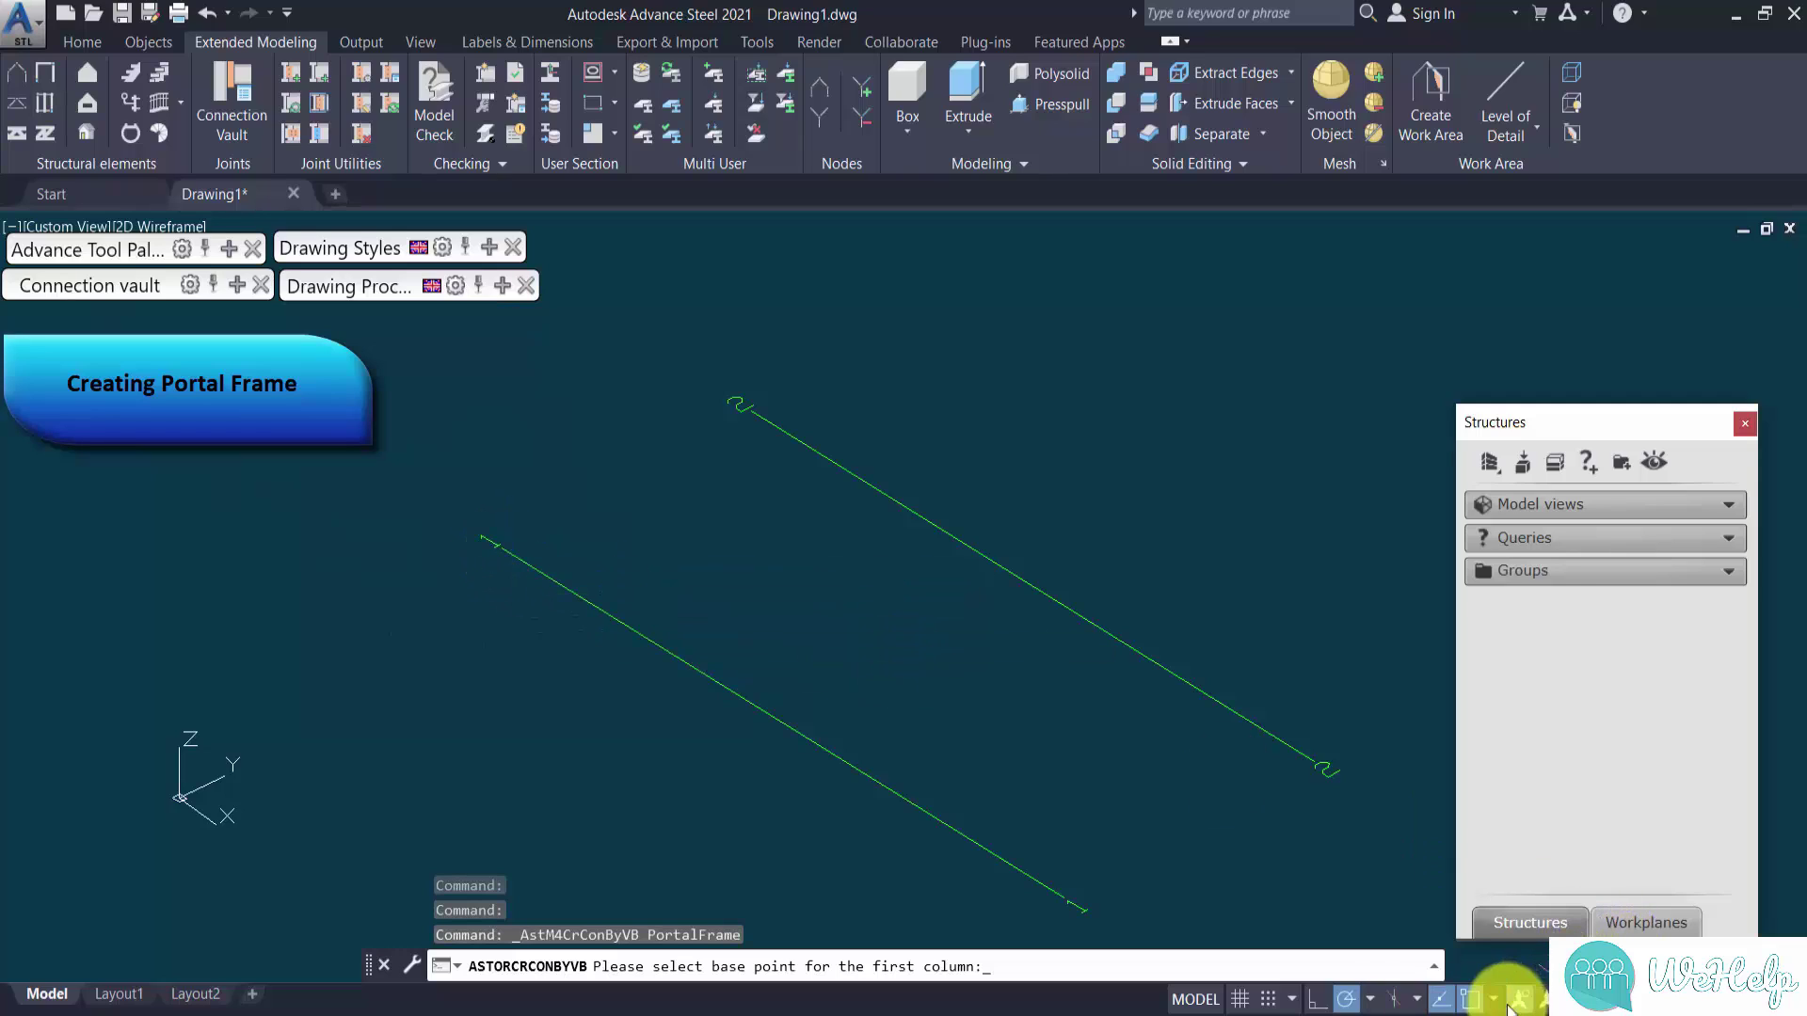
pyautogui.rightClick(1468, 999)
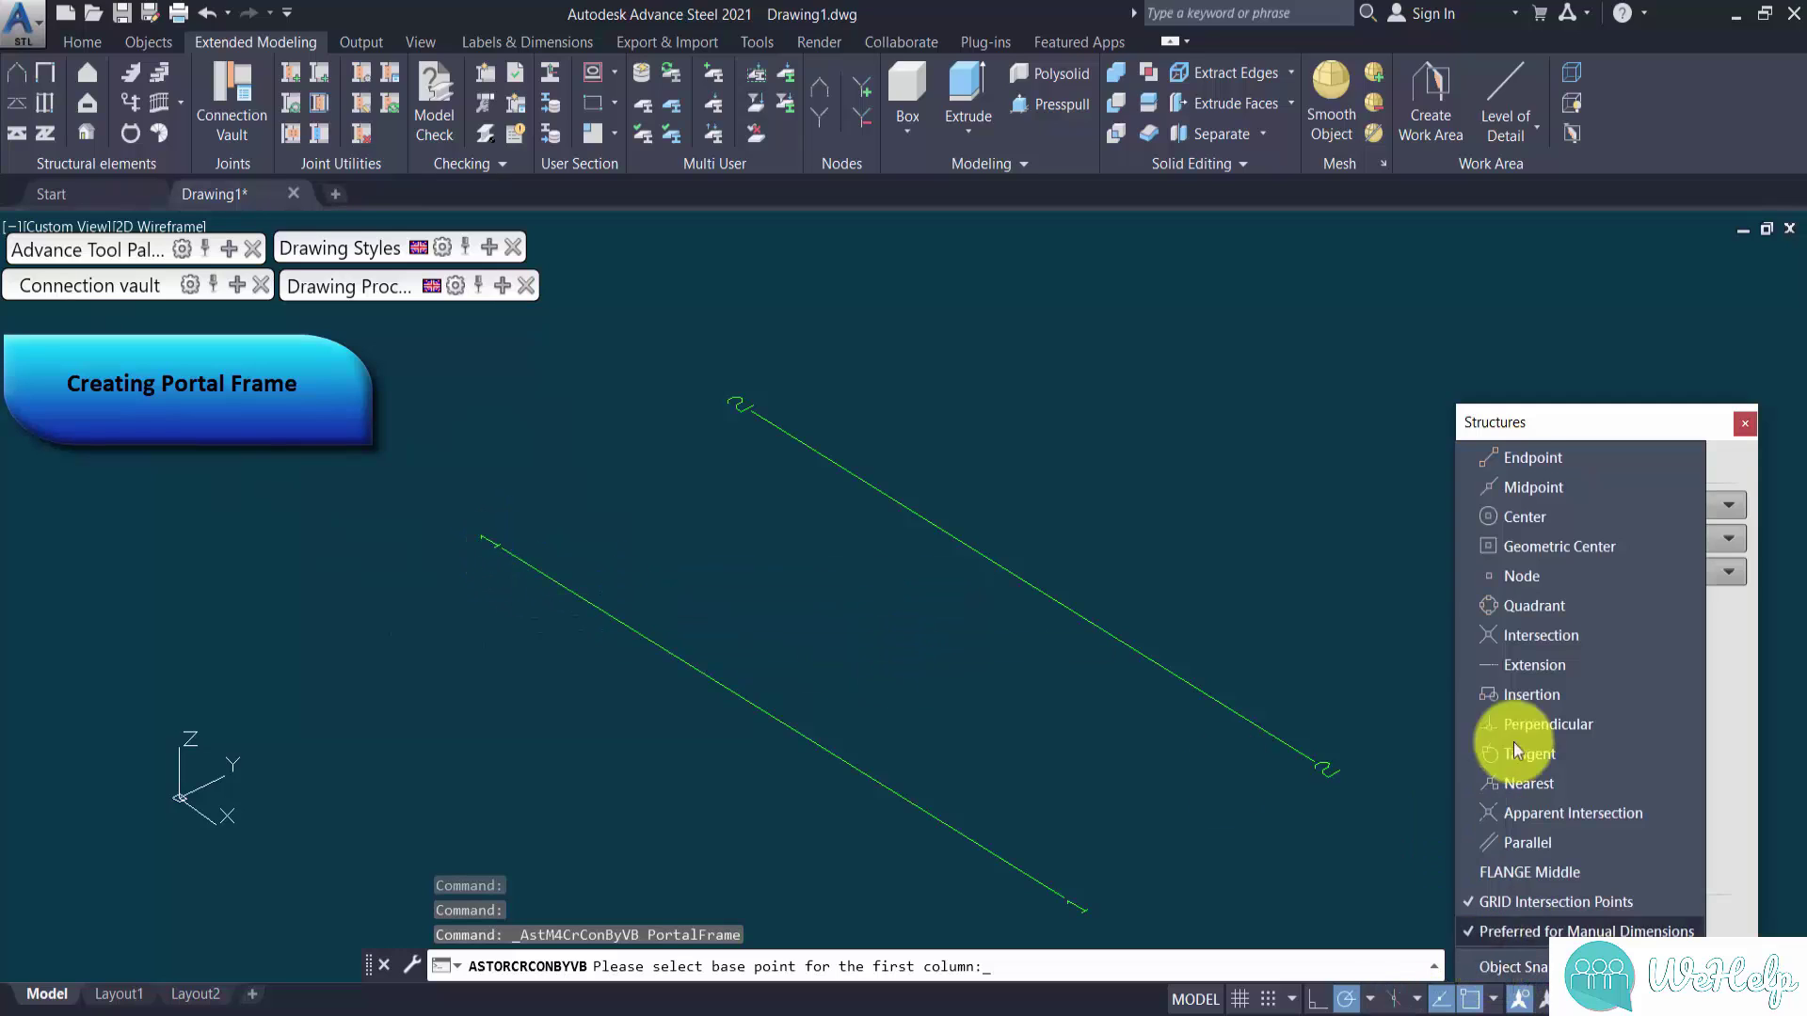
pyautogui.click(1523, 489)
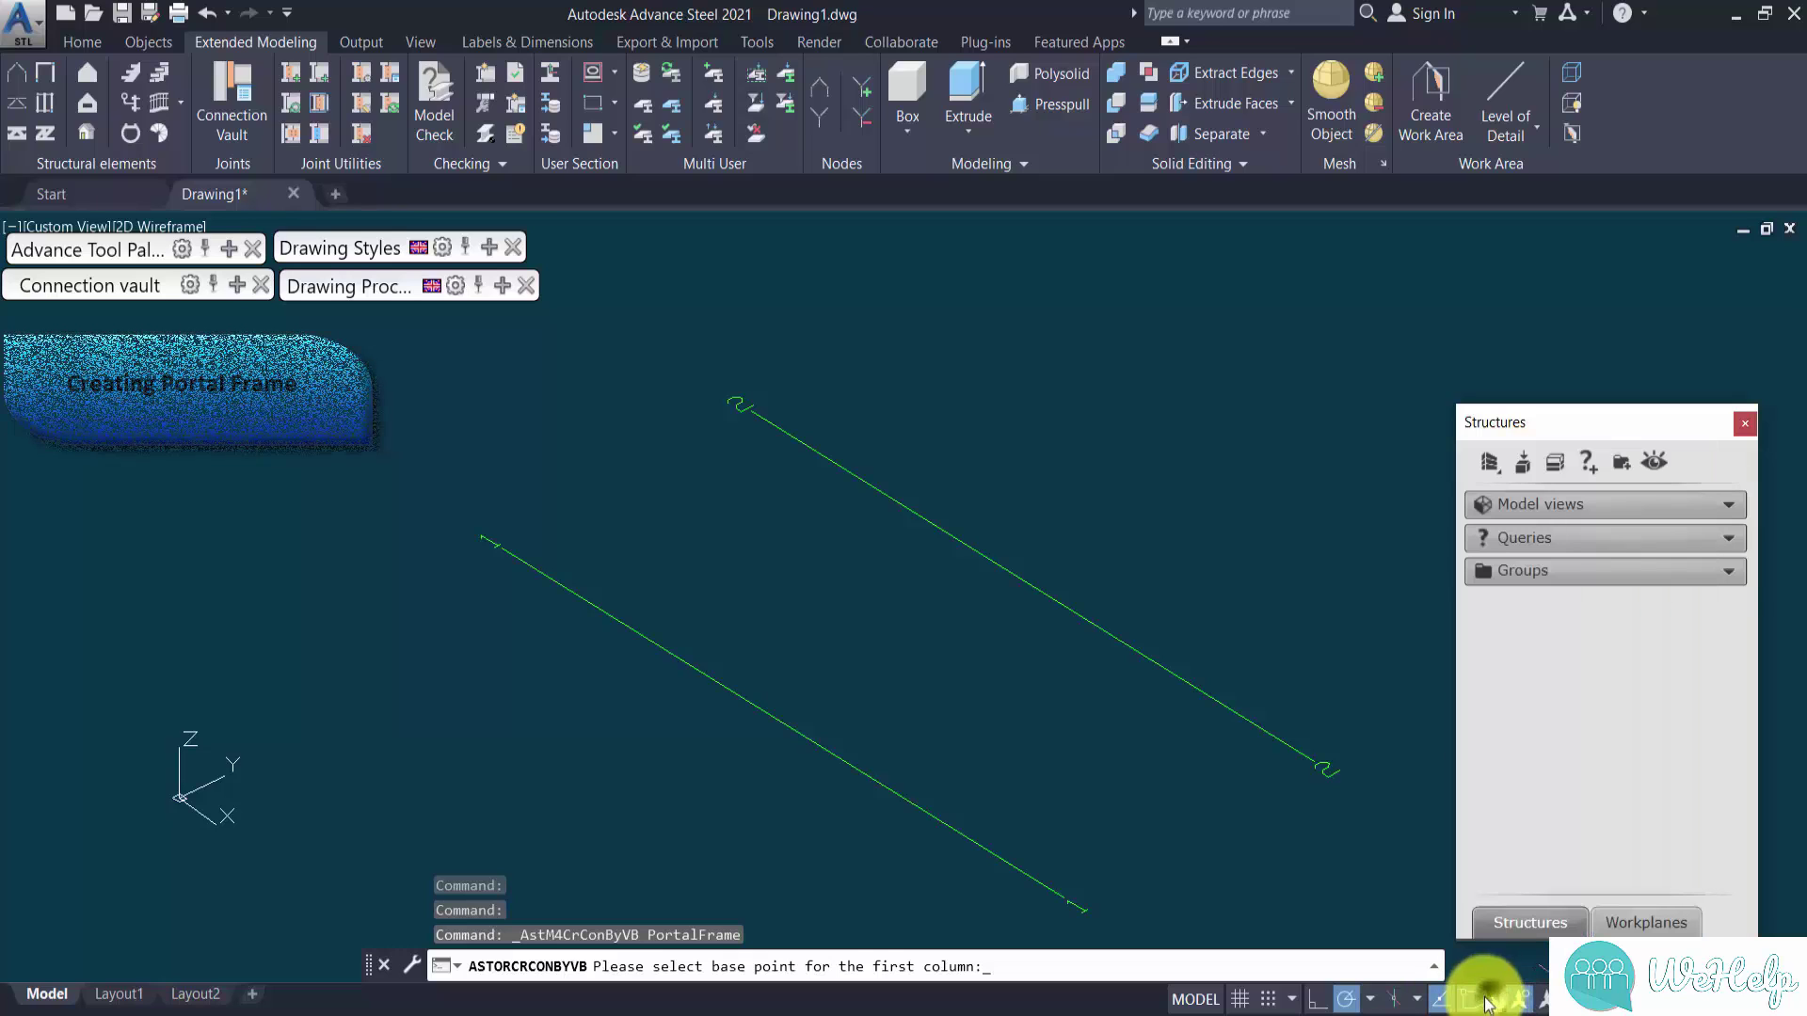
pyautogui.click(502, 549)
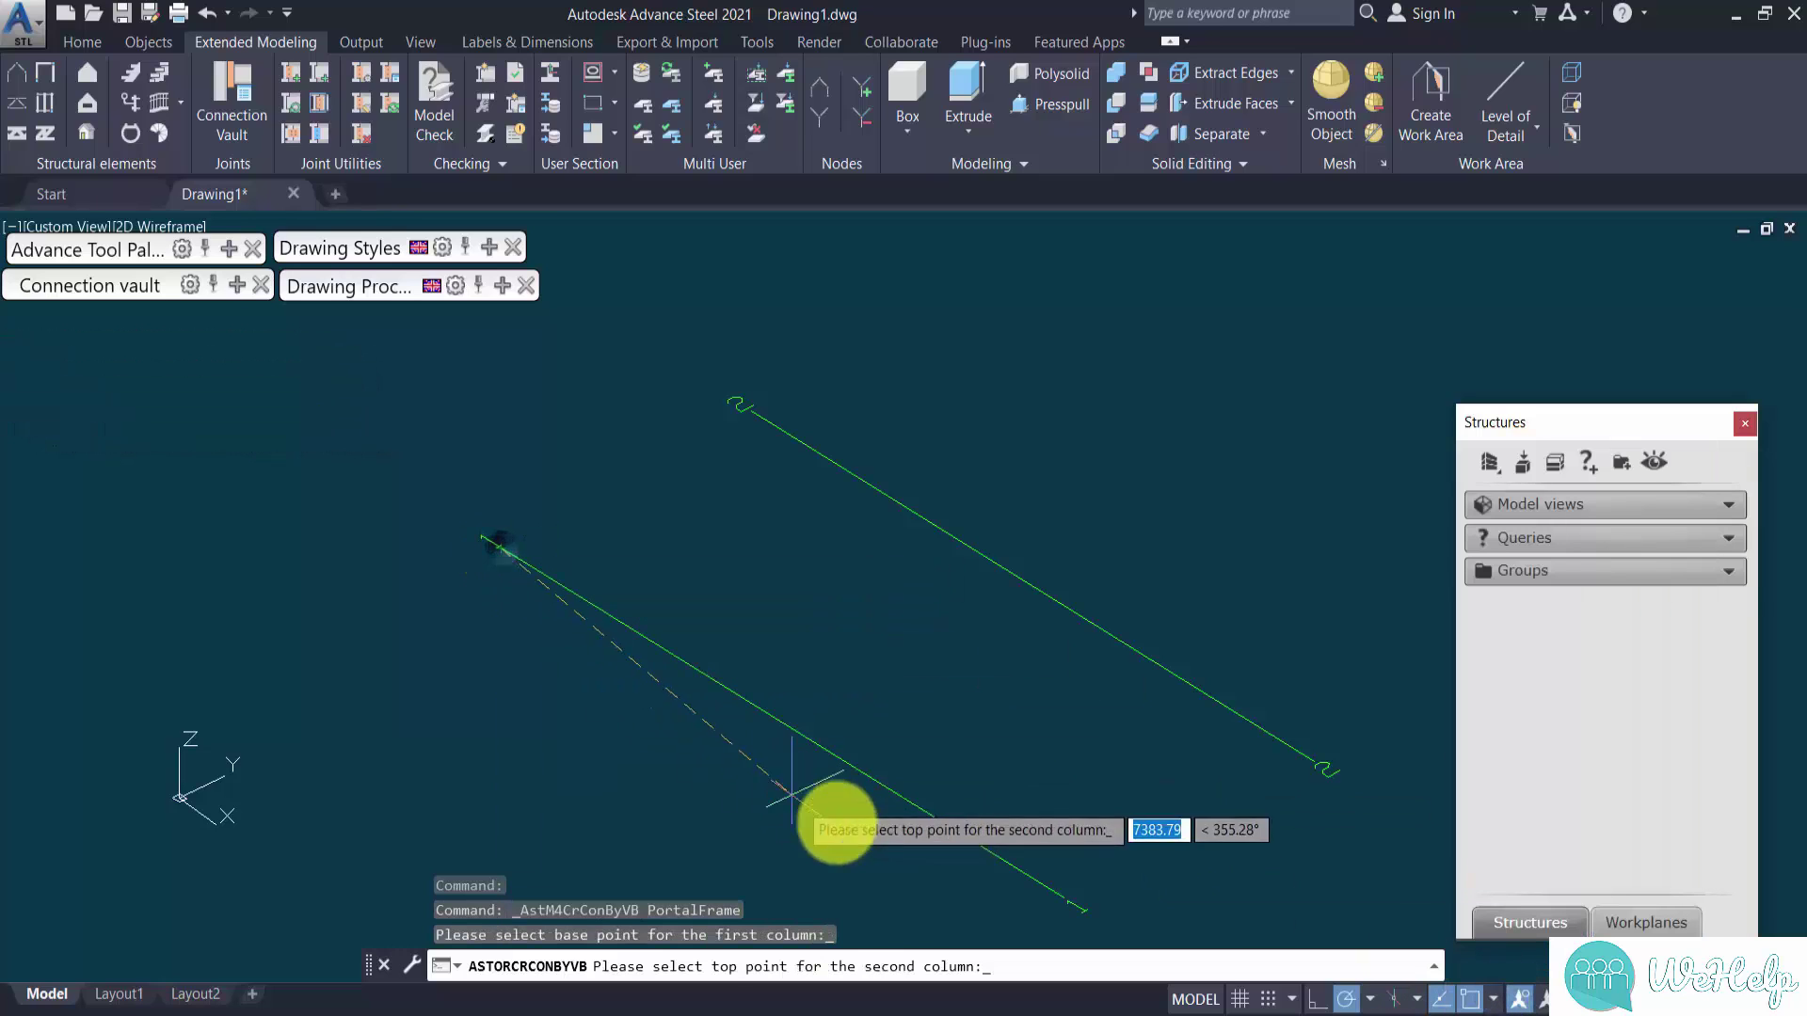
pyautogui.click(1063, 897)
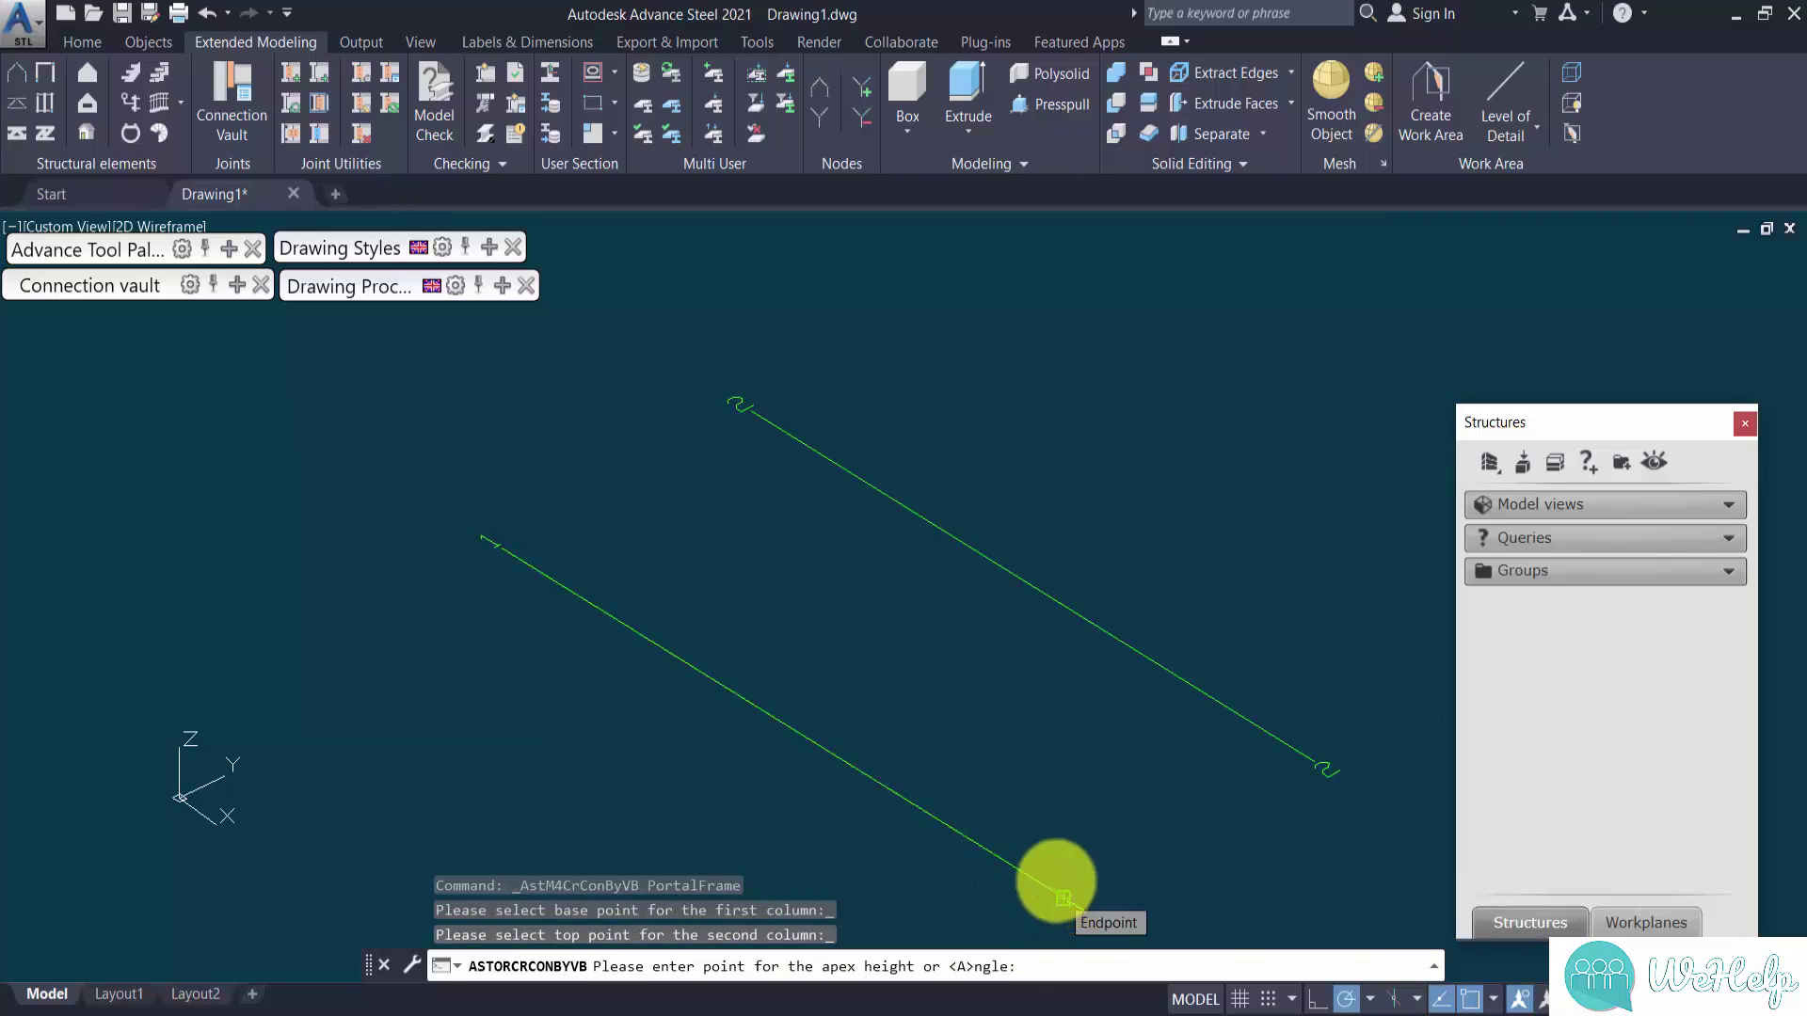
pyautogui.click(1041, 789)
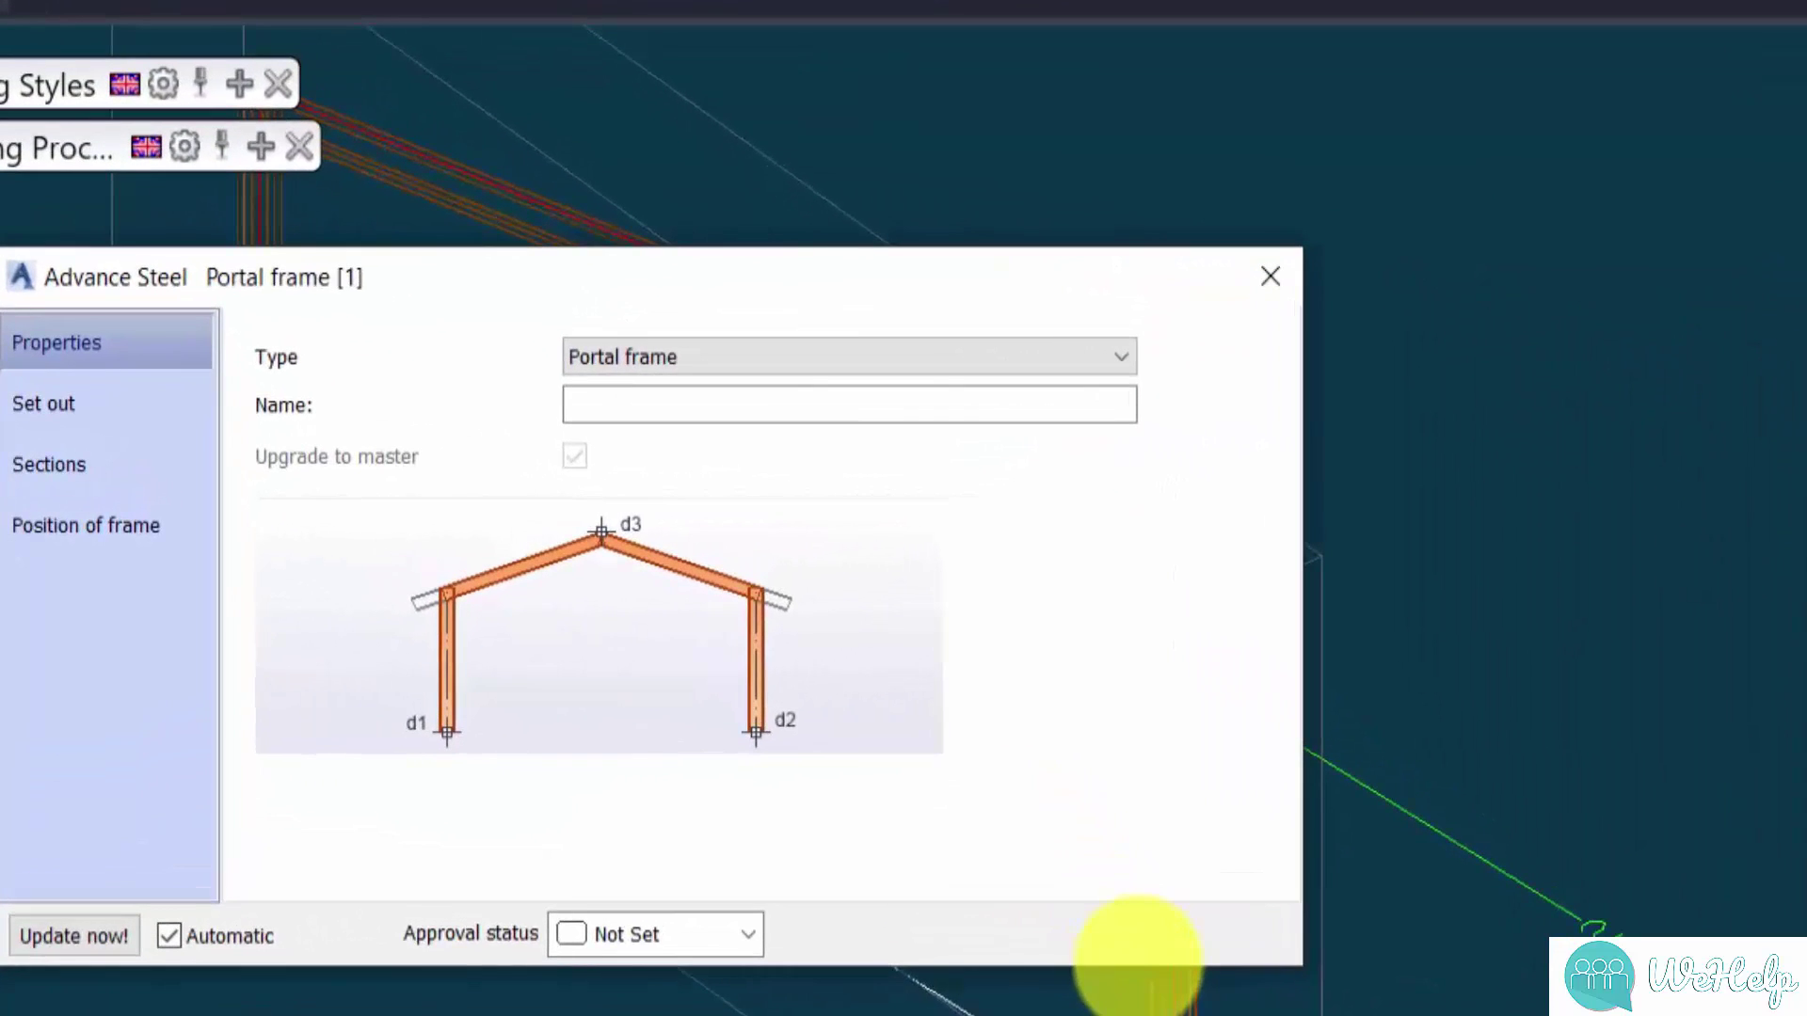
# Step: Set the portal frame's eaves level 1 to 4000 in its set-out dimensions
pyautogui.click(734, 358)
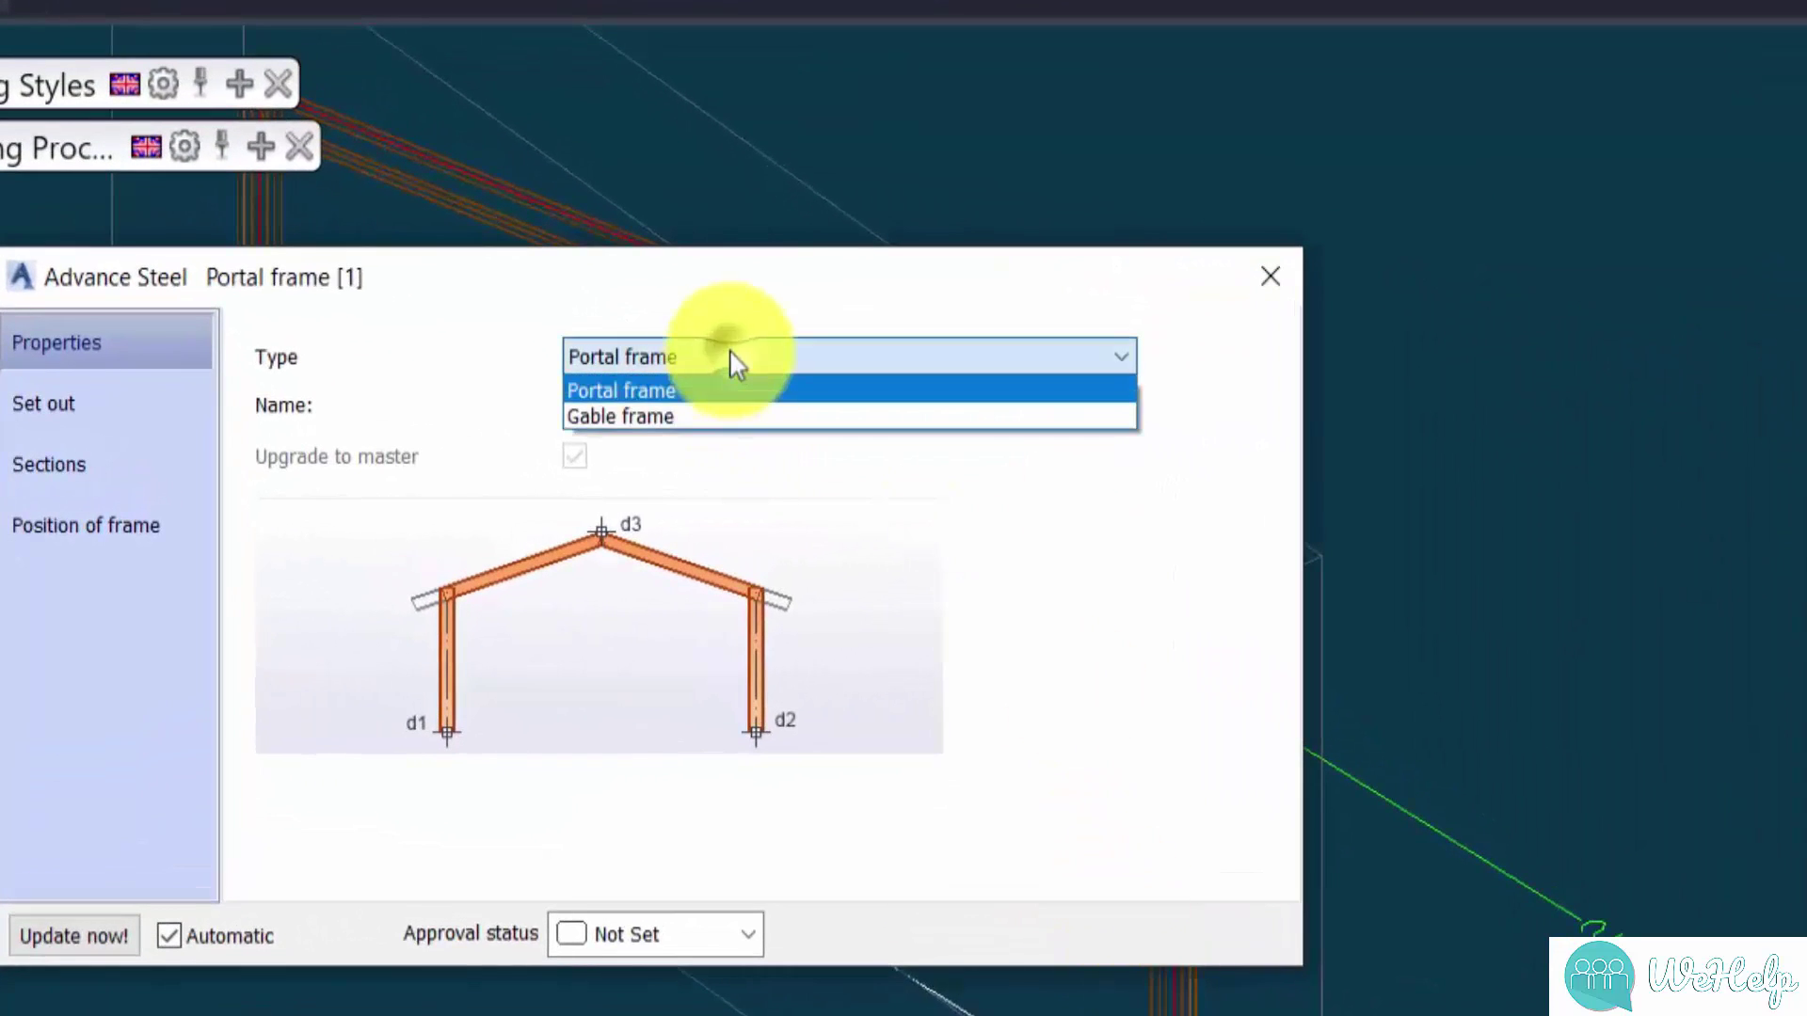
pyautogui.click(734, 358)
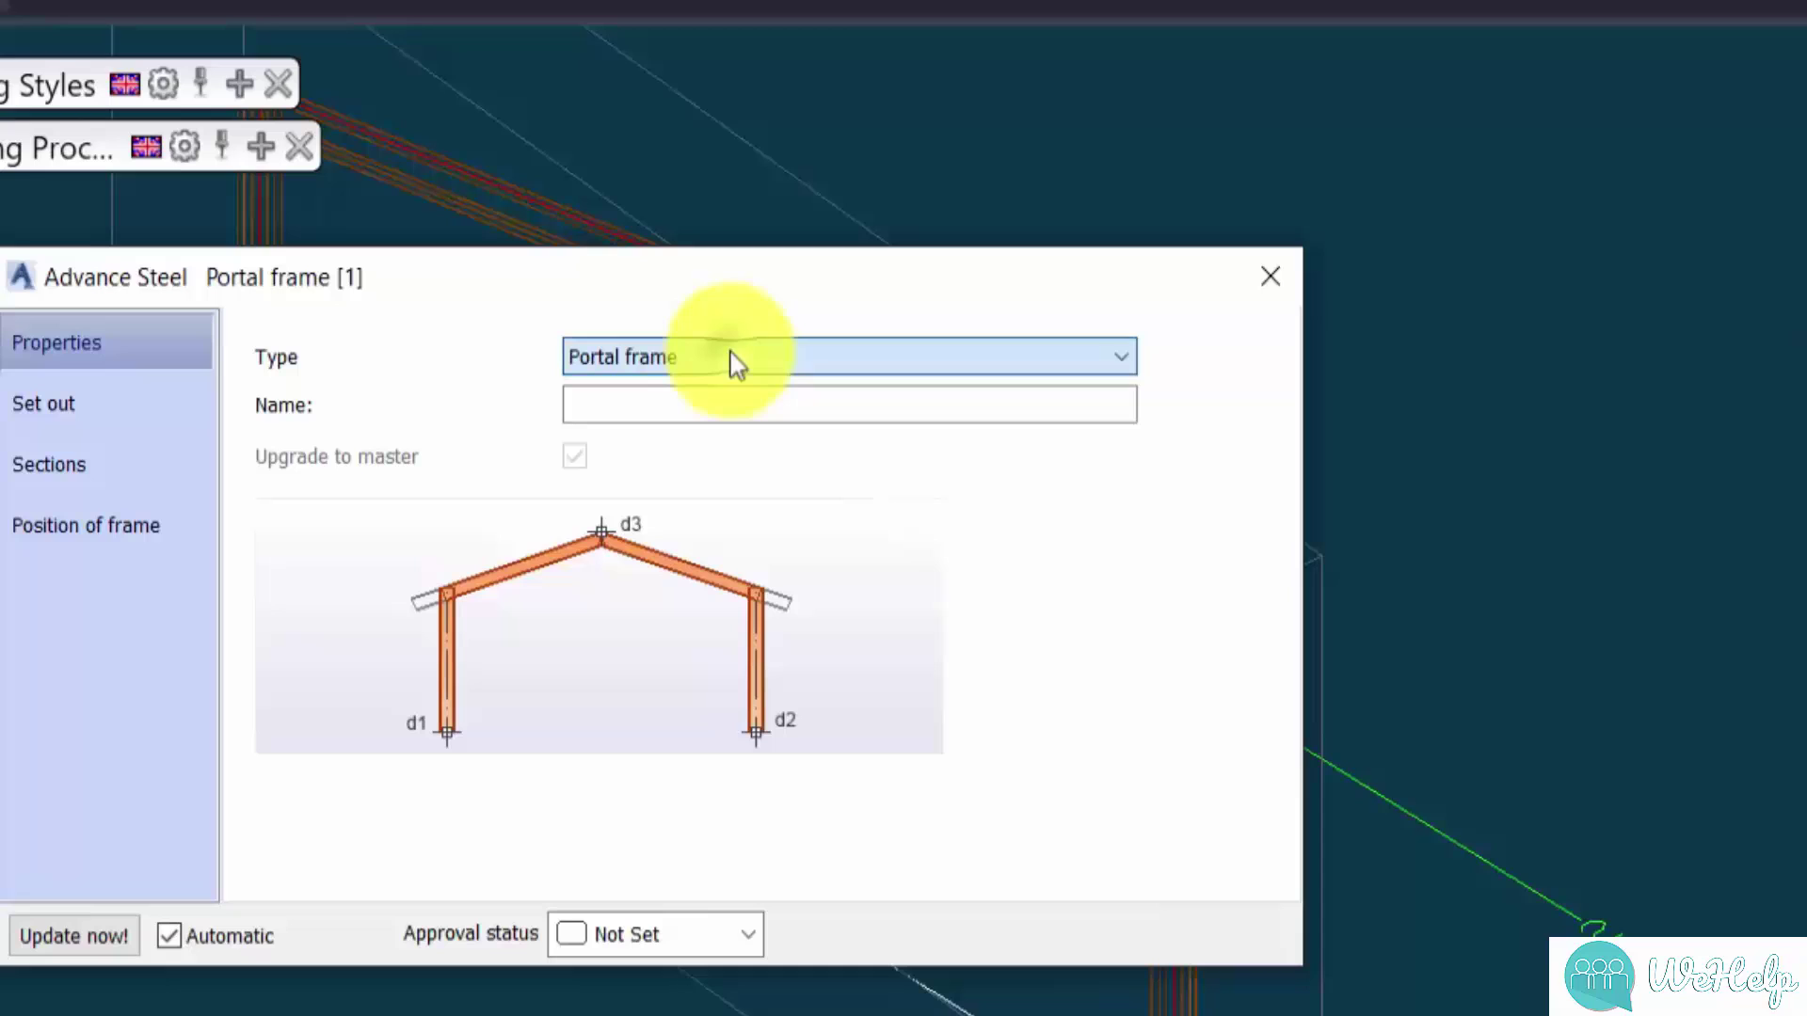
pyautogui.click(42, 409)
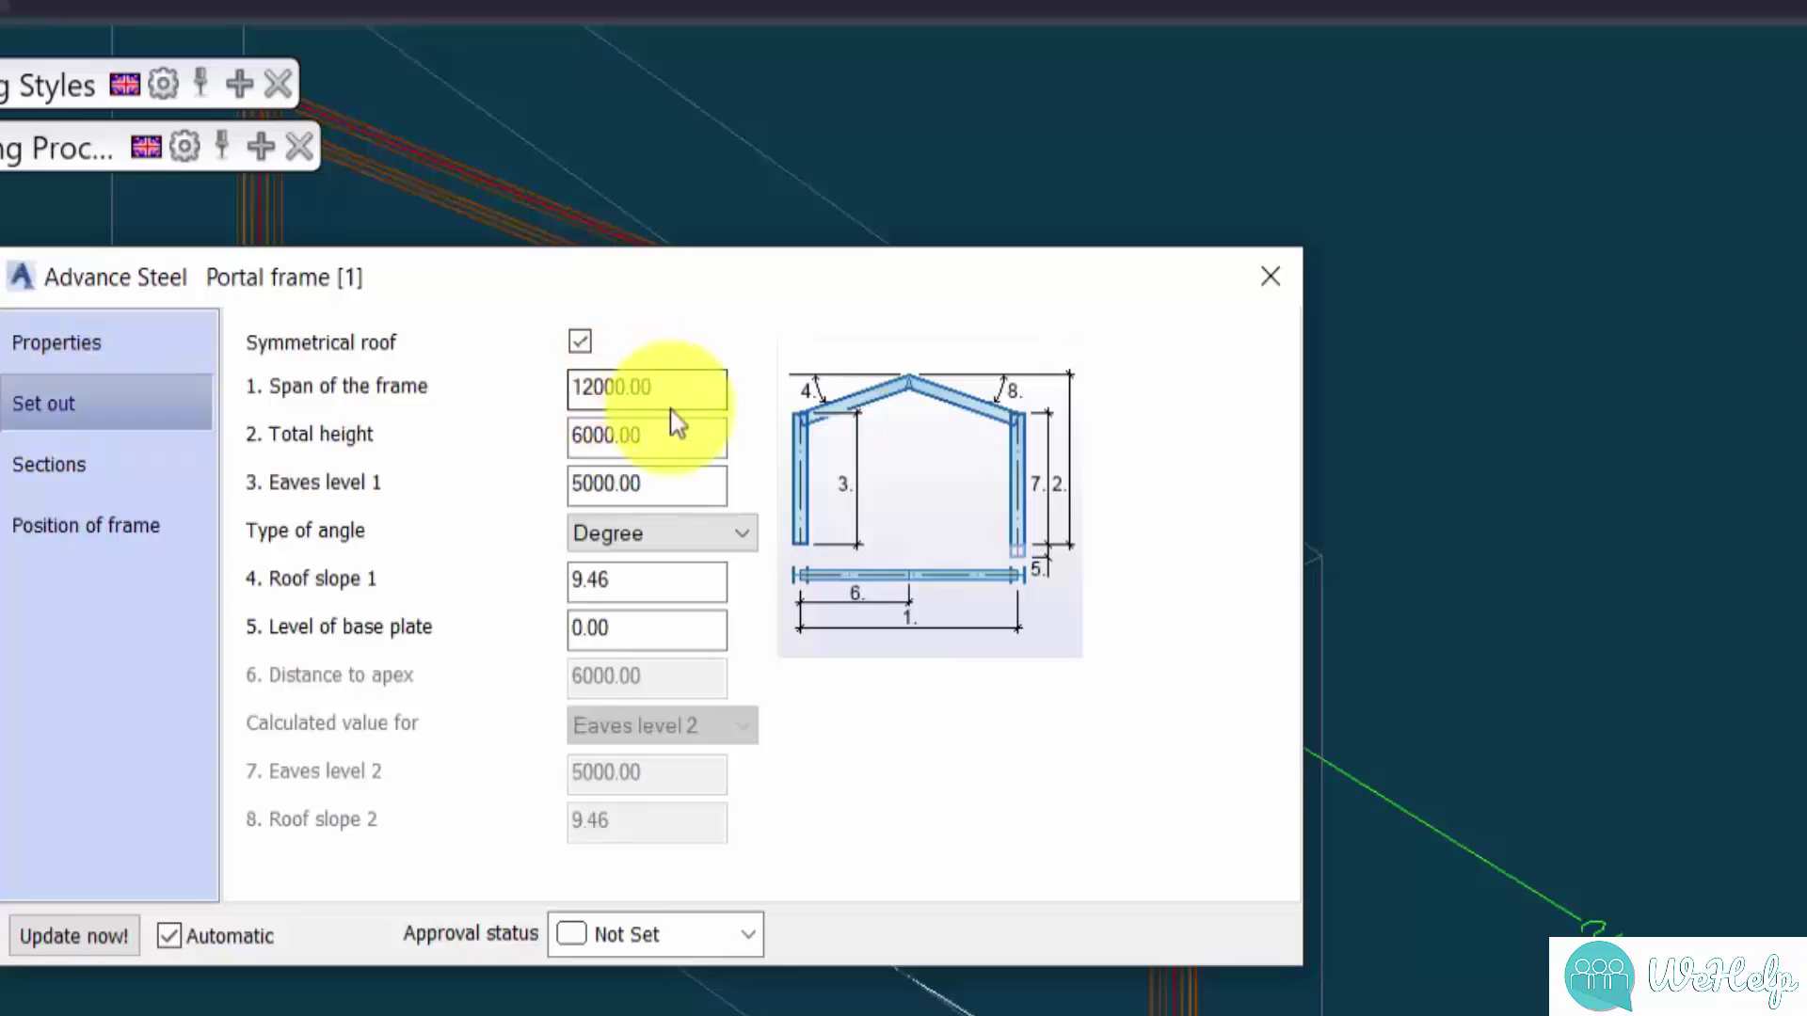
pyautogui.moveTo(649, 385); pyautogui.dragTo(545, 384)
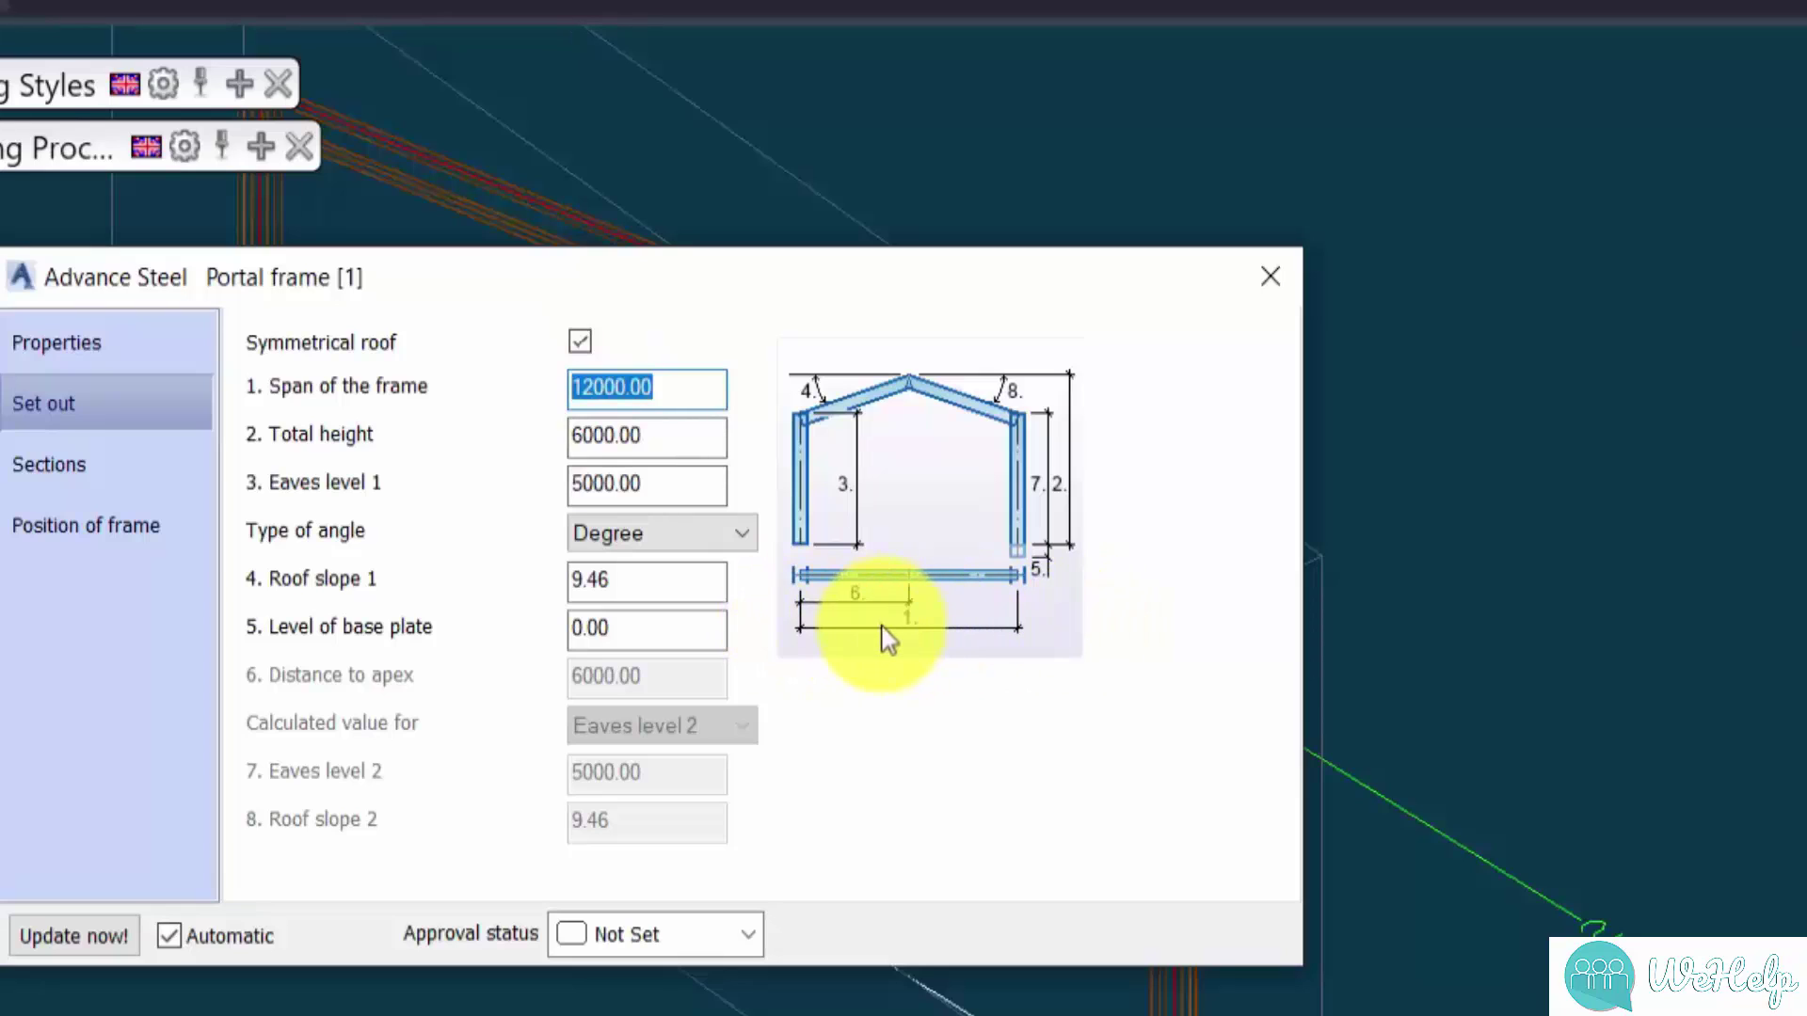
pyautogui.click(658, 435)
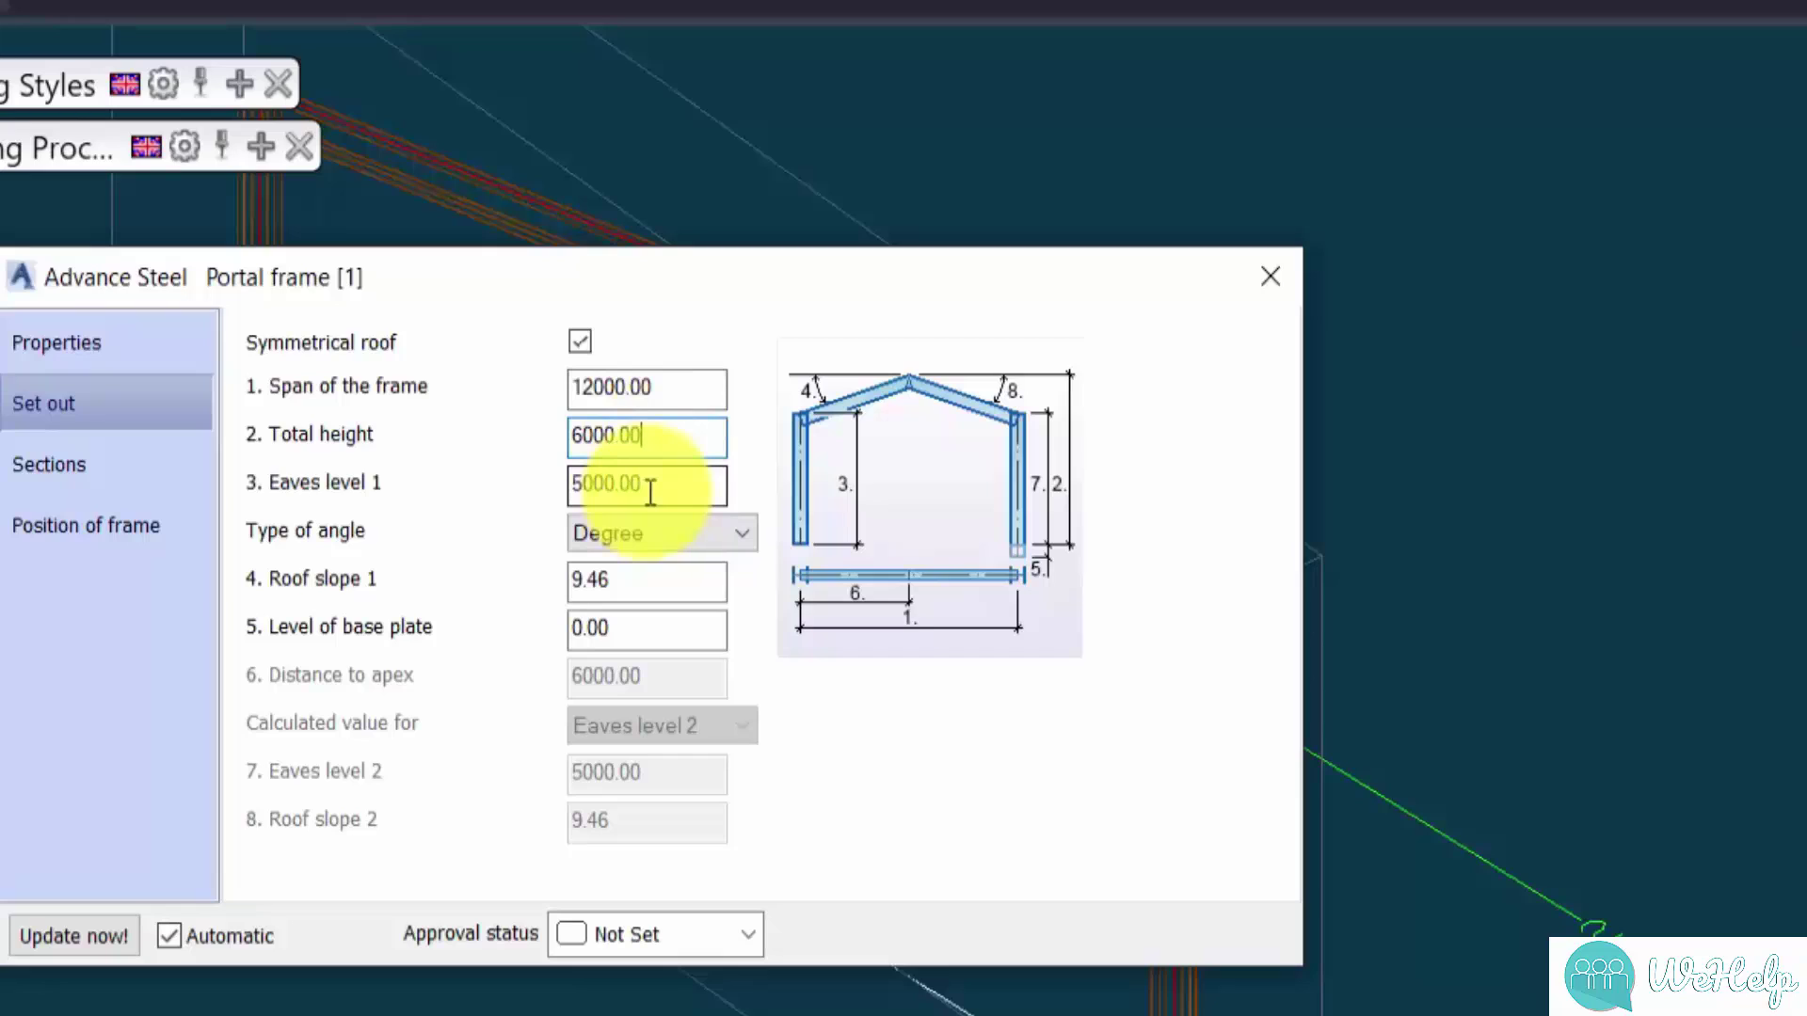
pyautogui.click(658, 489)
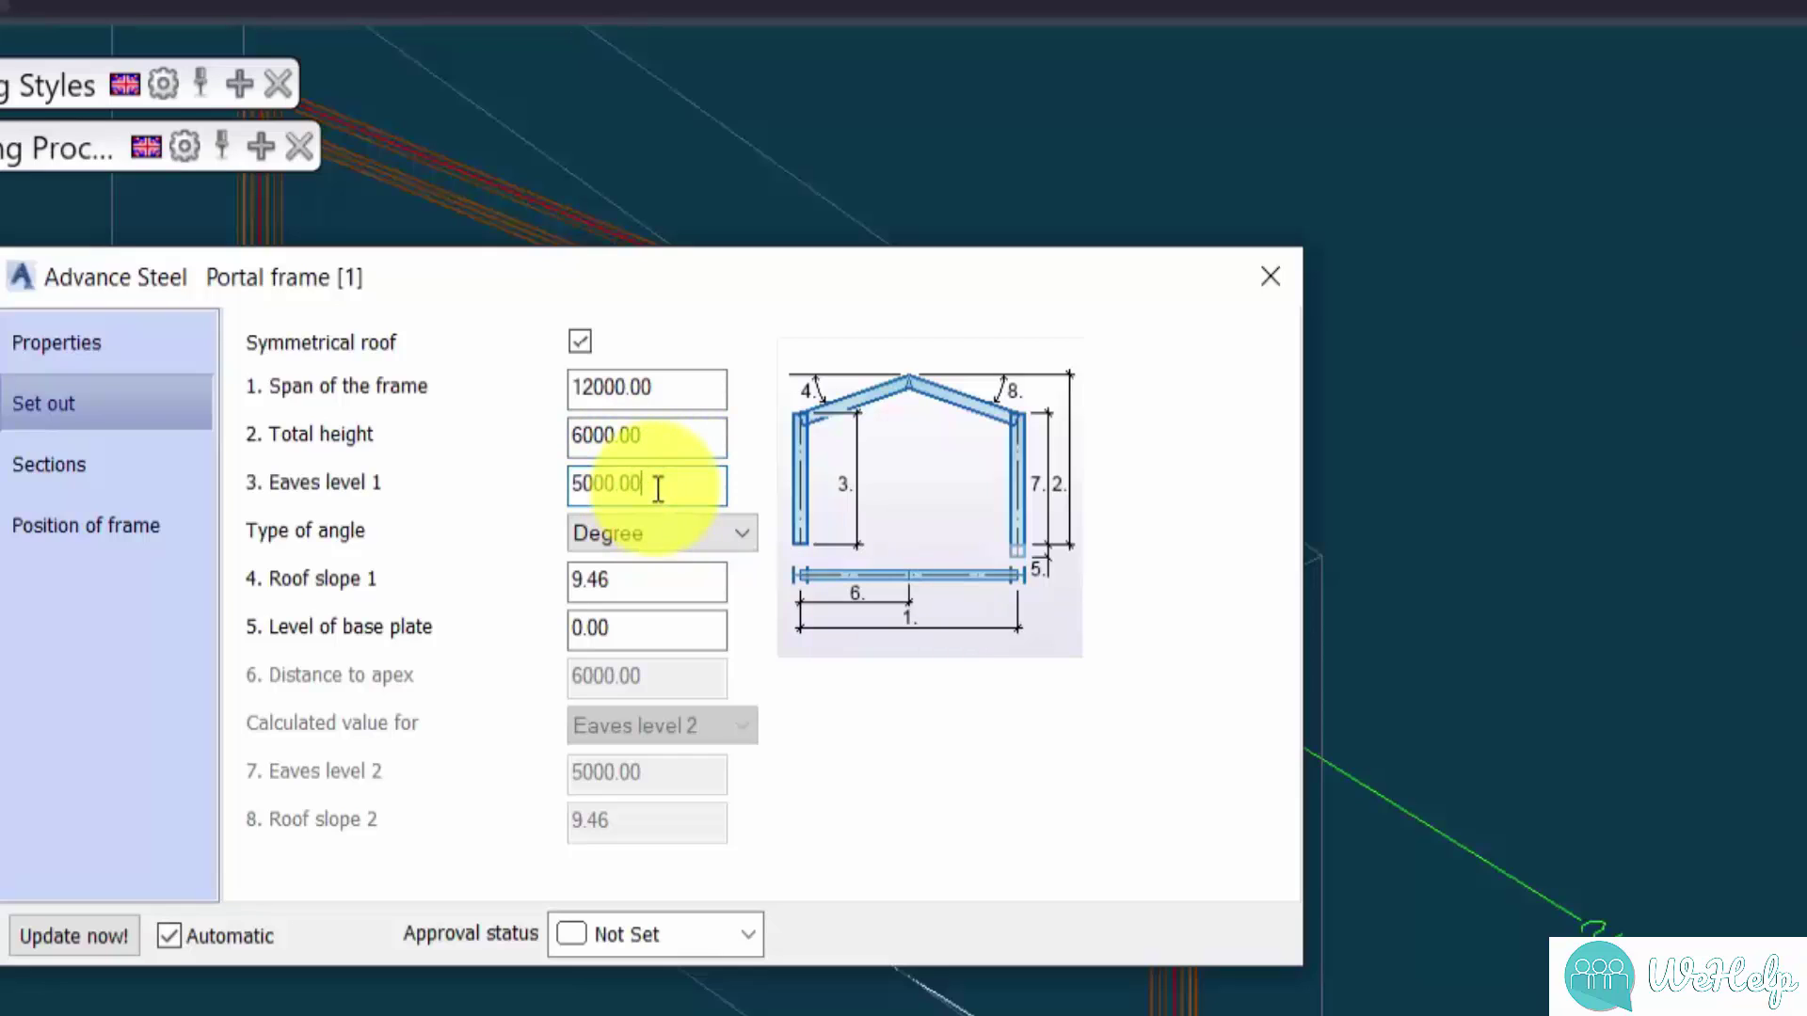
pyautogui.moveTo(659, 483); pyautogui.dragTo(553, 484)
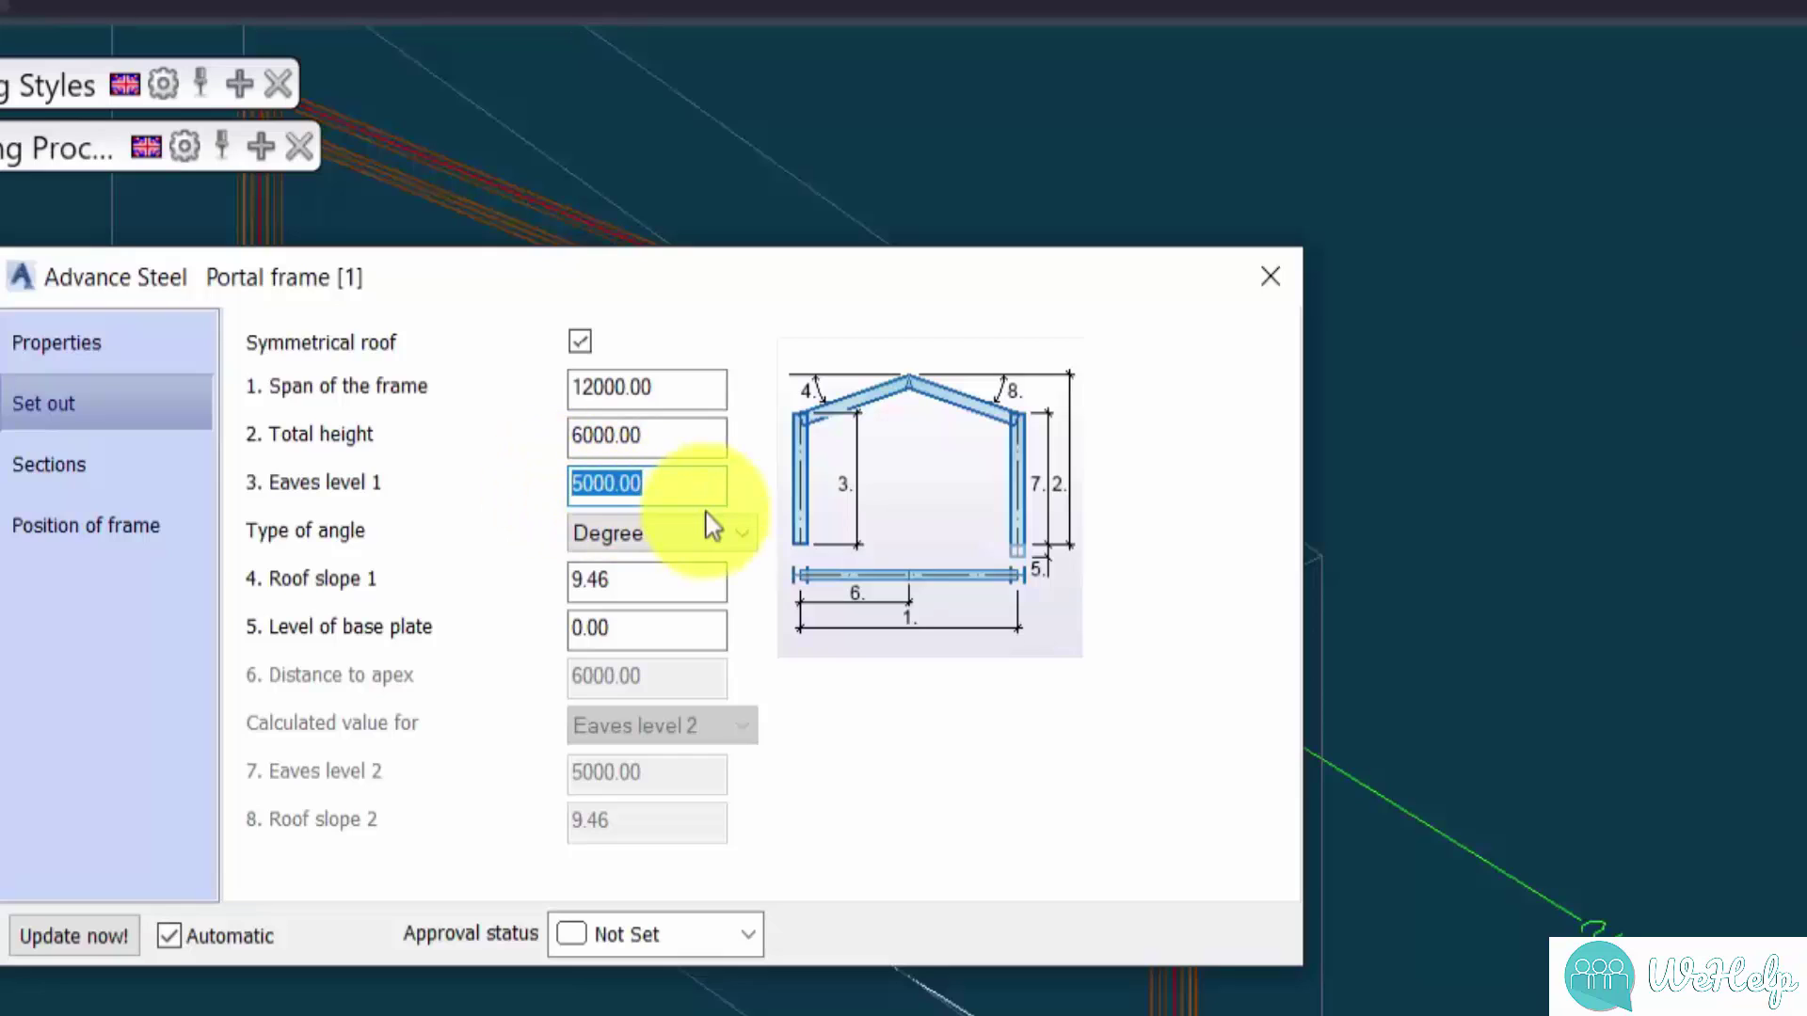
pyautogui.write('4000')
pyautogui.press('Return')
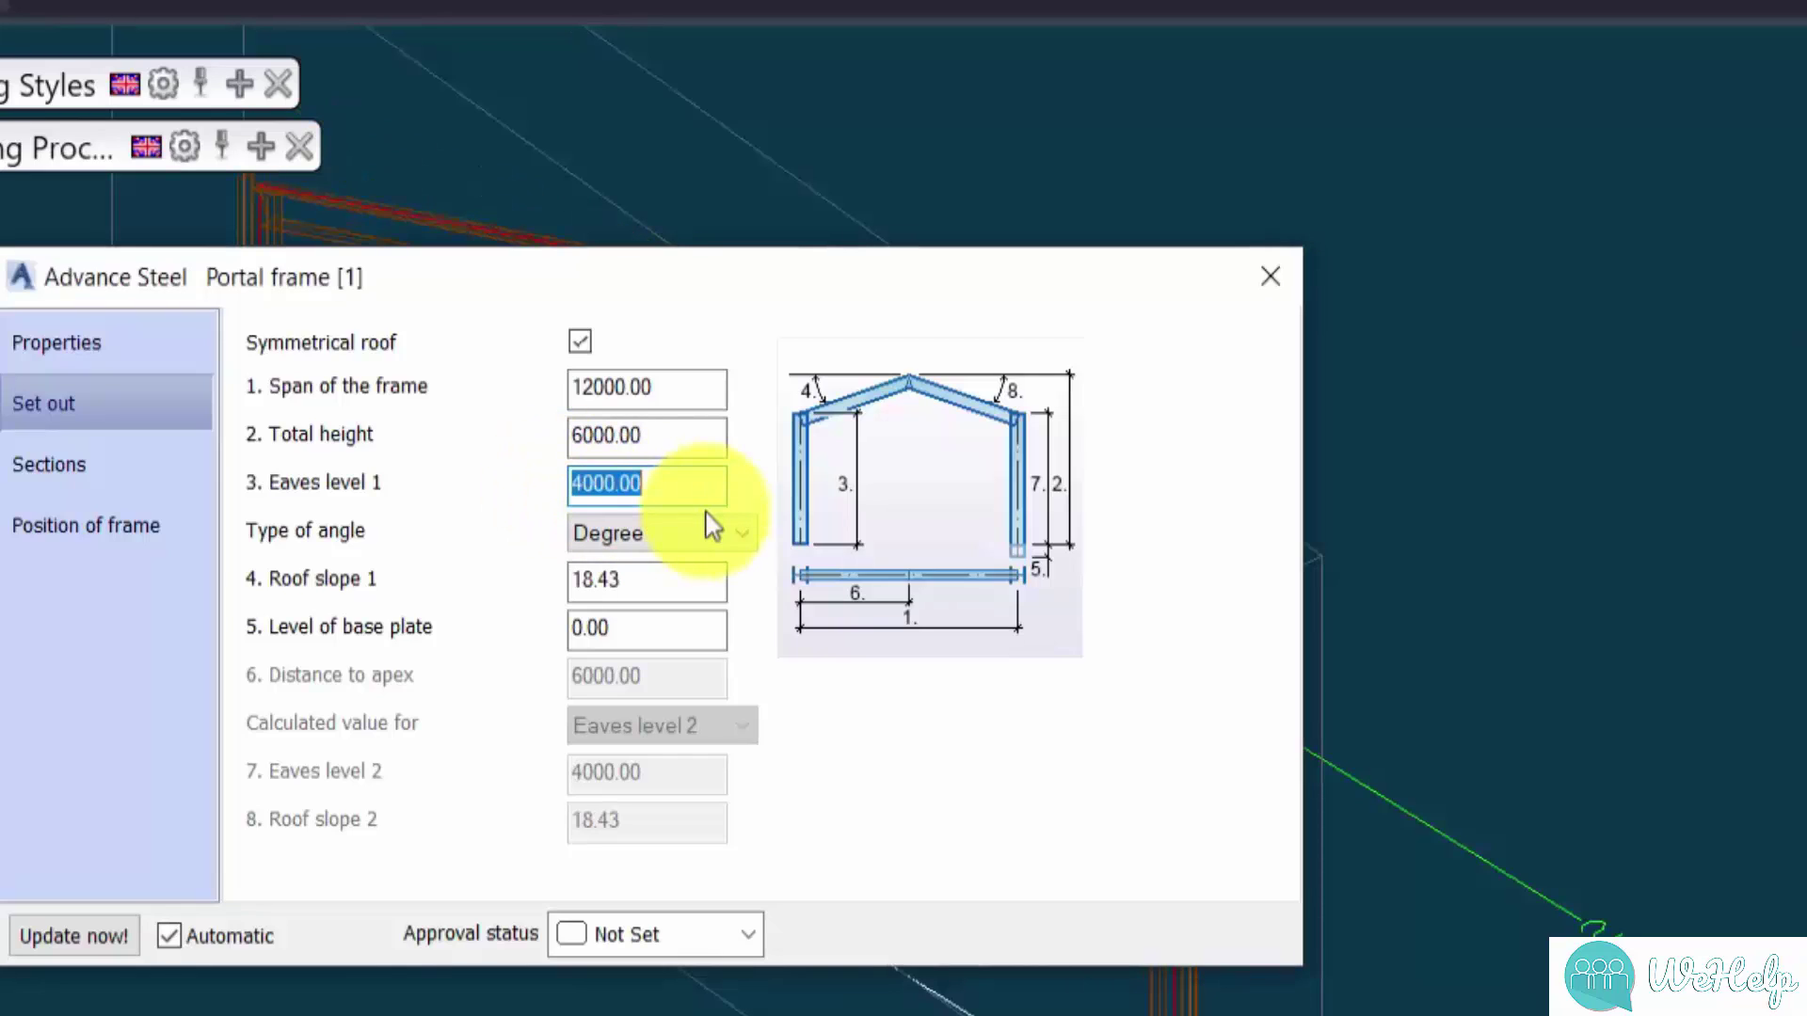
# Step: Set roof slope 1 of the portal frame to 15 degrees
pyautogui.moveTo(941, 276); pyautogui.dragTo(1436, 224)
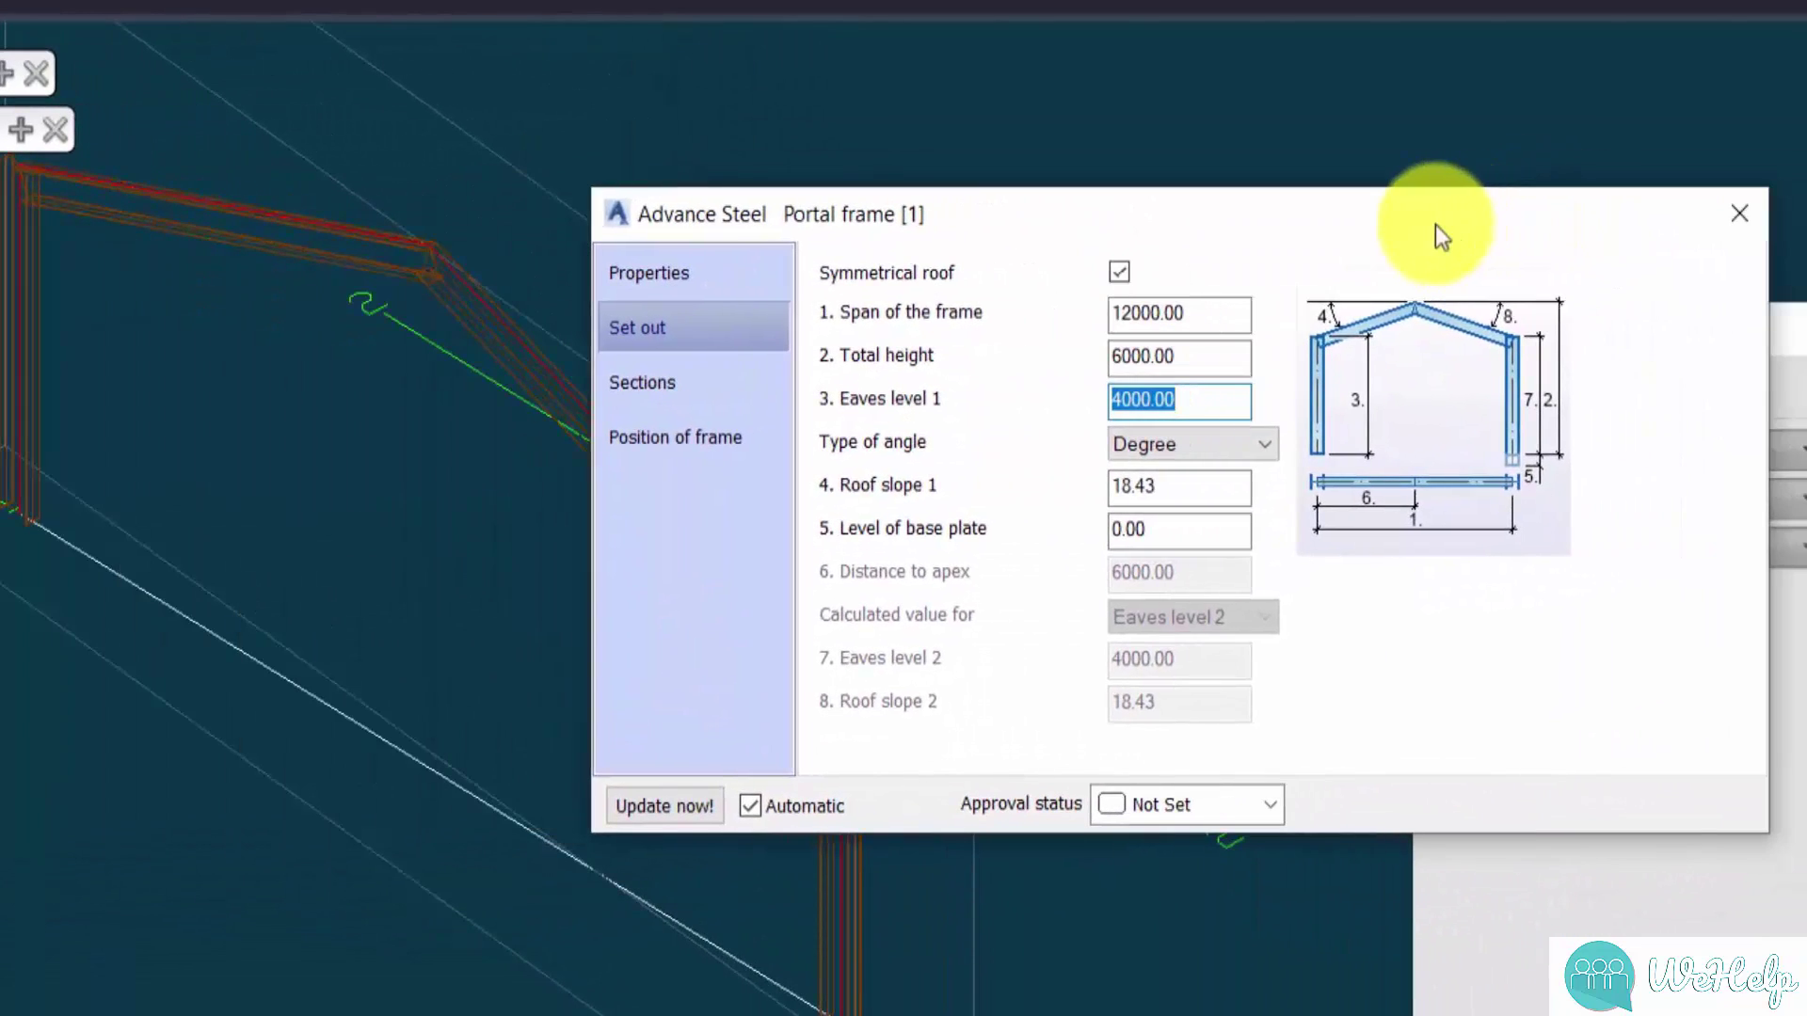
pyautogui.click(1172, 485)
pyautogui.moveTo(1175, 485); pyautogui.dragTo(1069, 488)
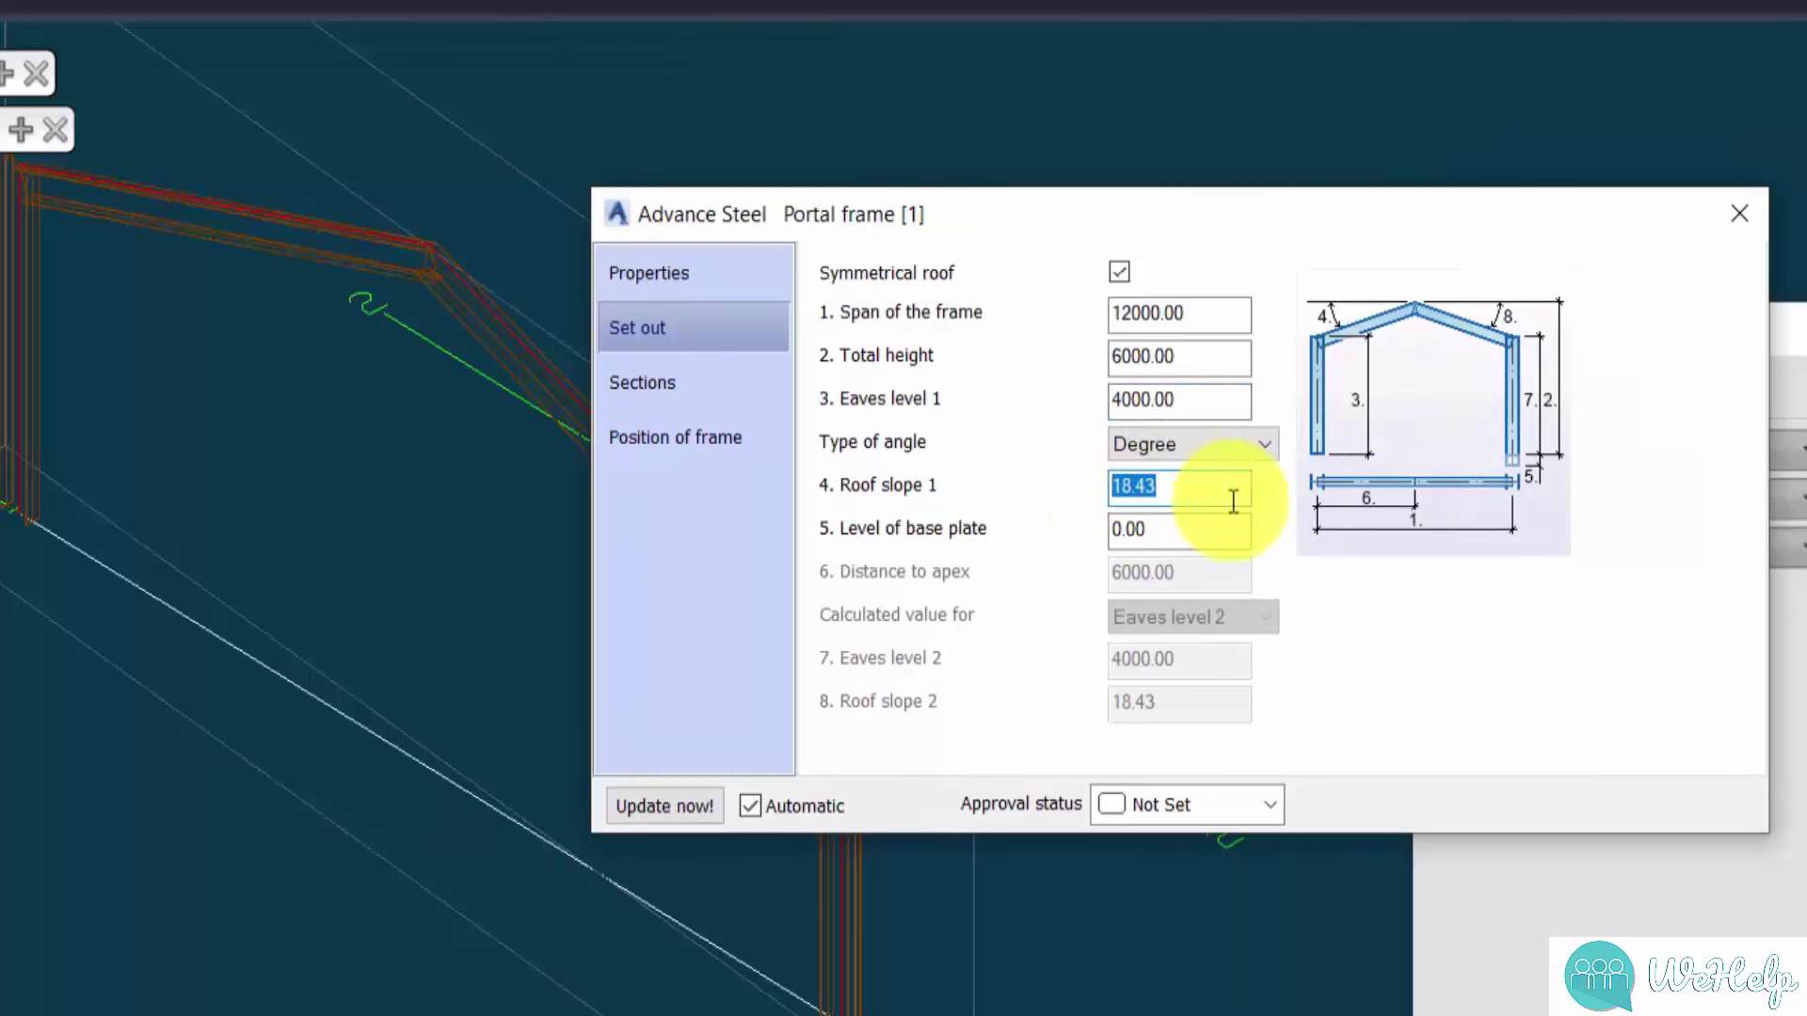
pyautogui.press('Return')
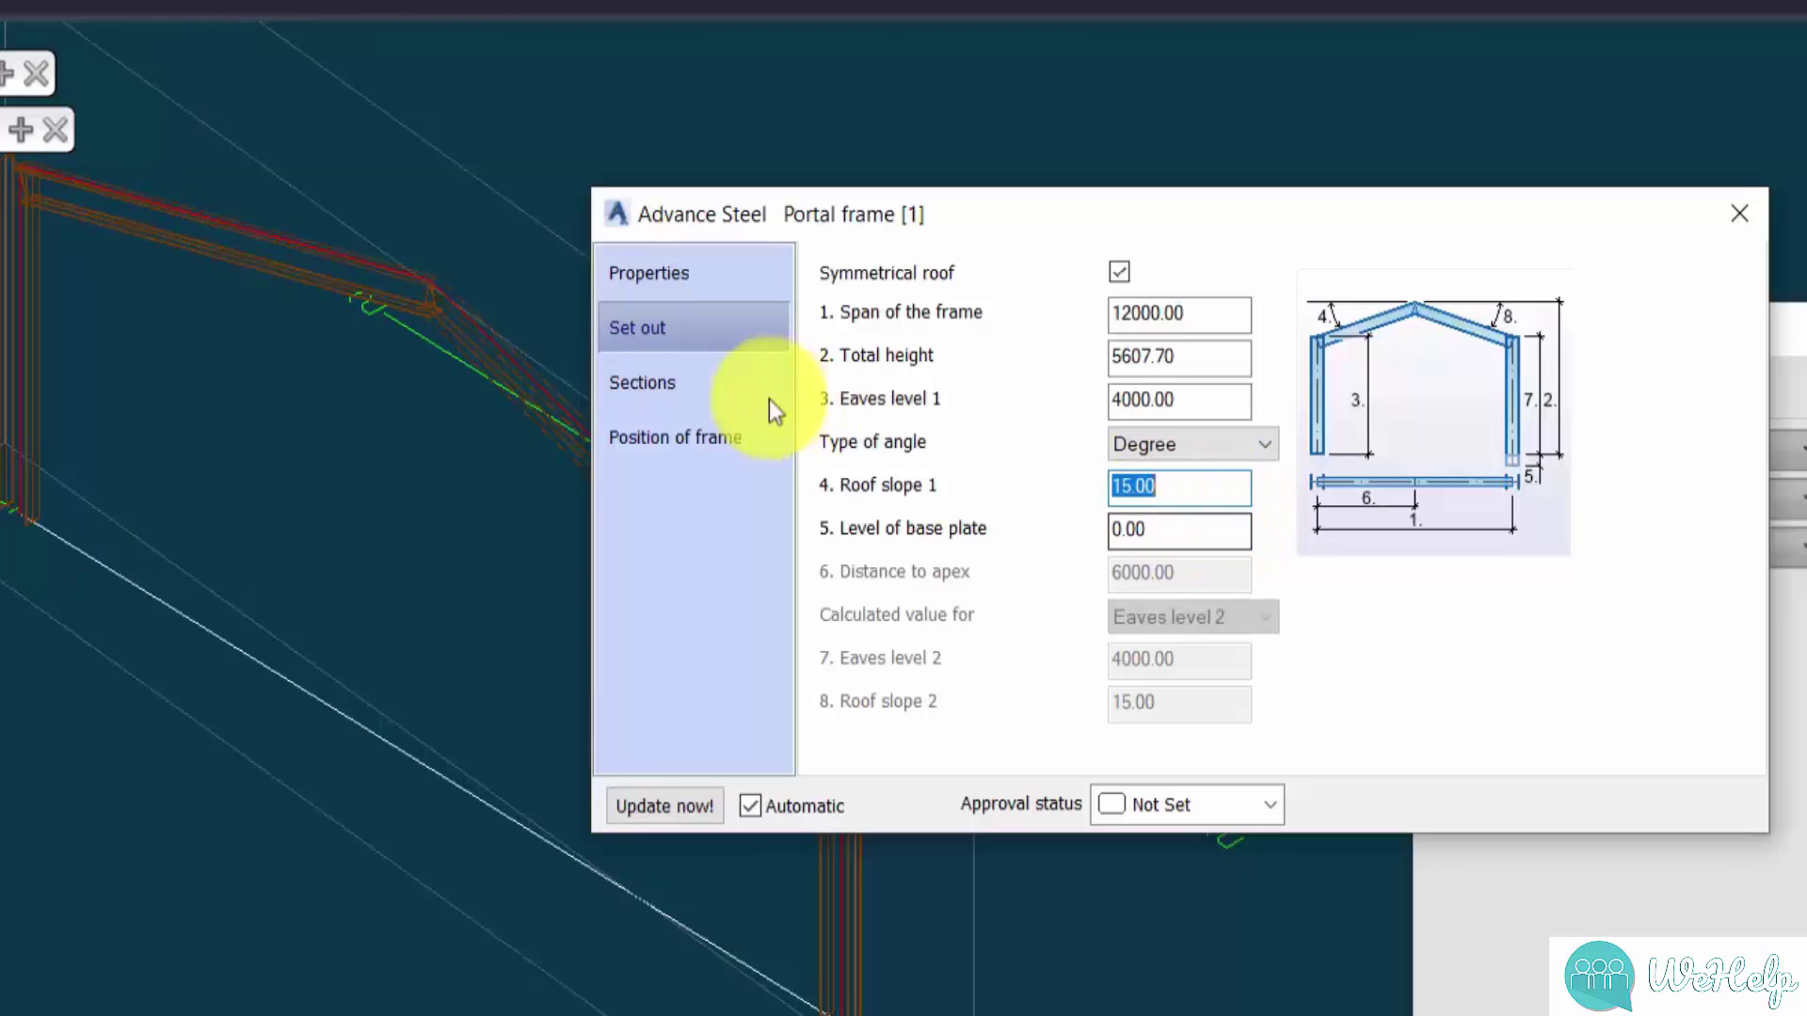
# Step: Examine the portal frame's column and rafter section sizes and its frame position settings
pyautogui.click(734, 395)
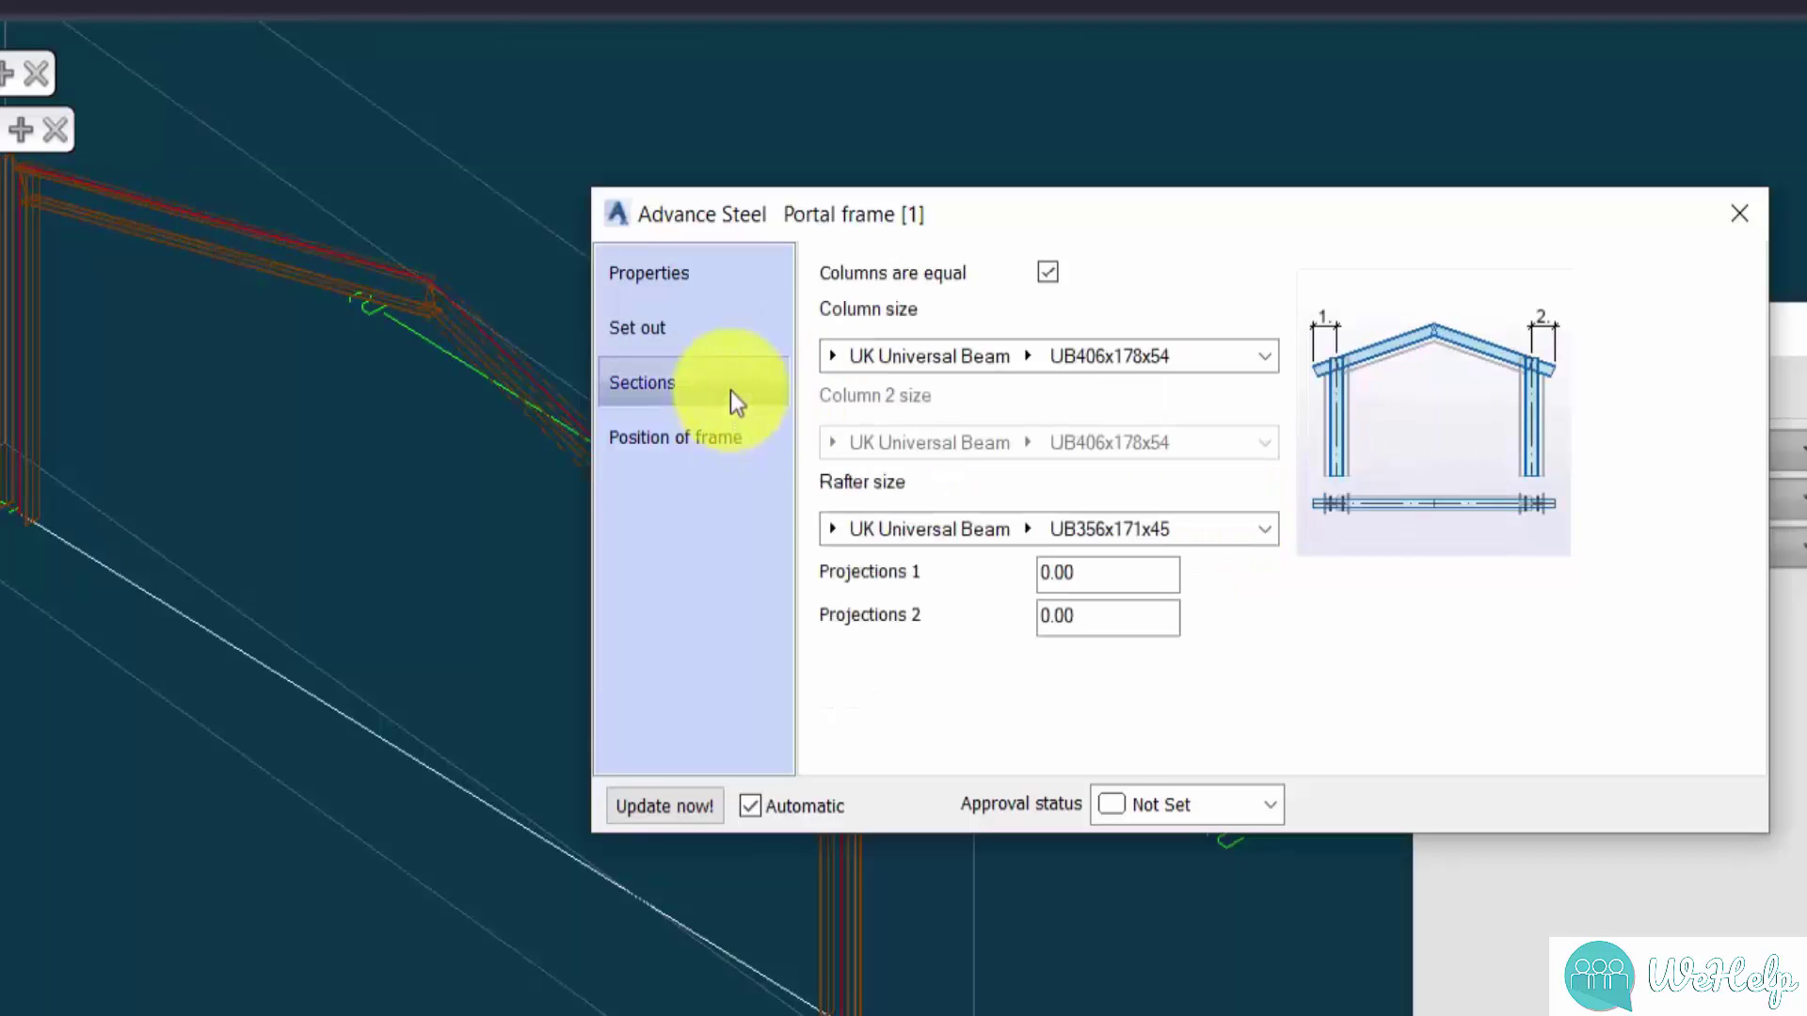
pyautogui.press('ctrl')
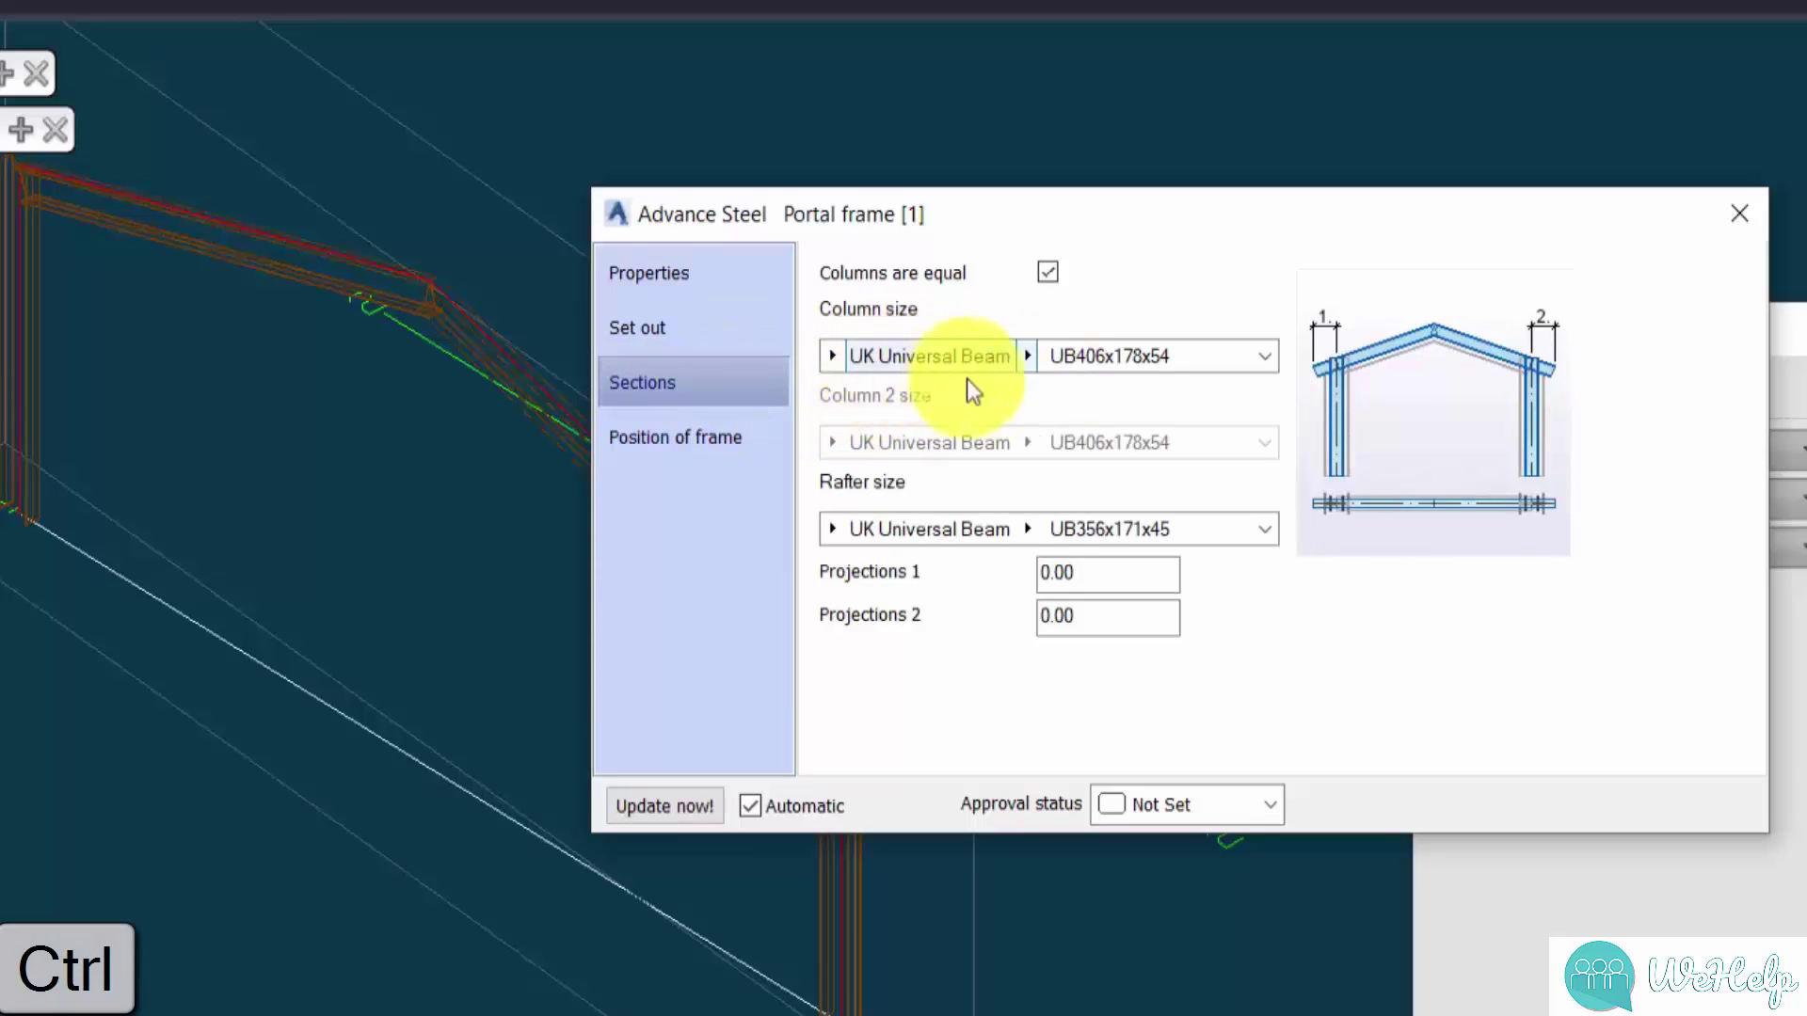
pyautogui.click(680, 440)
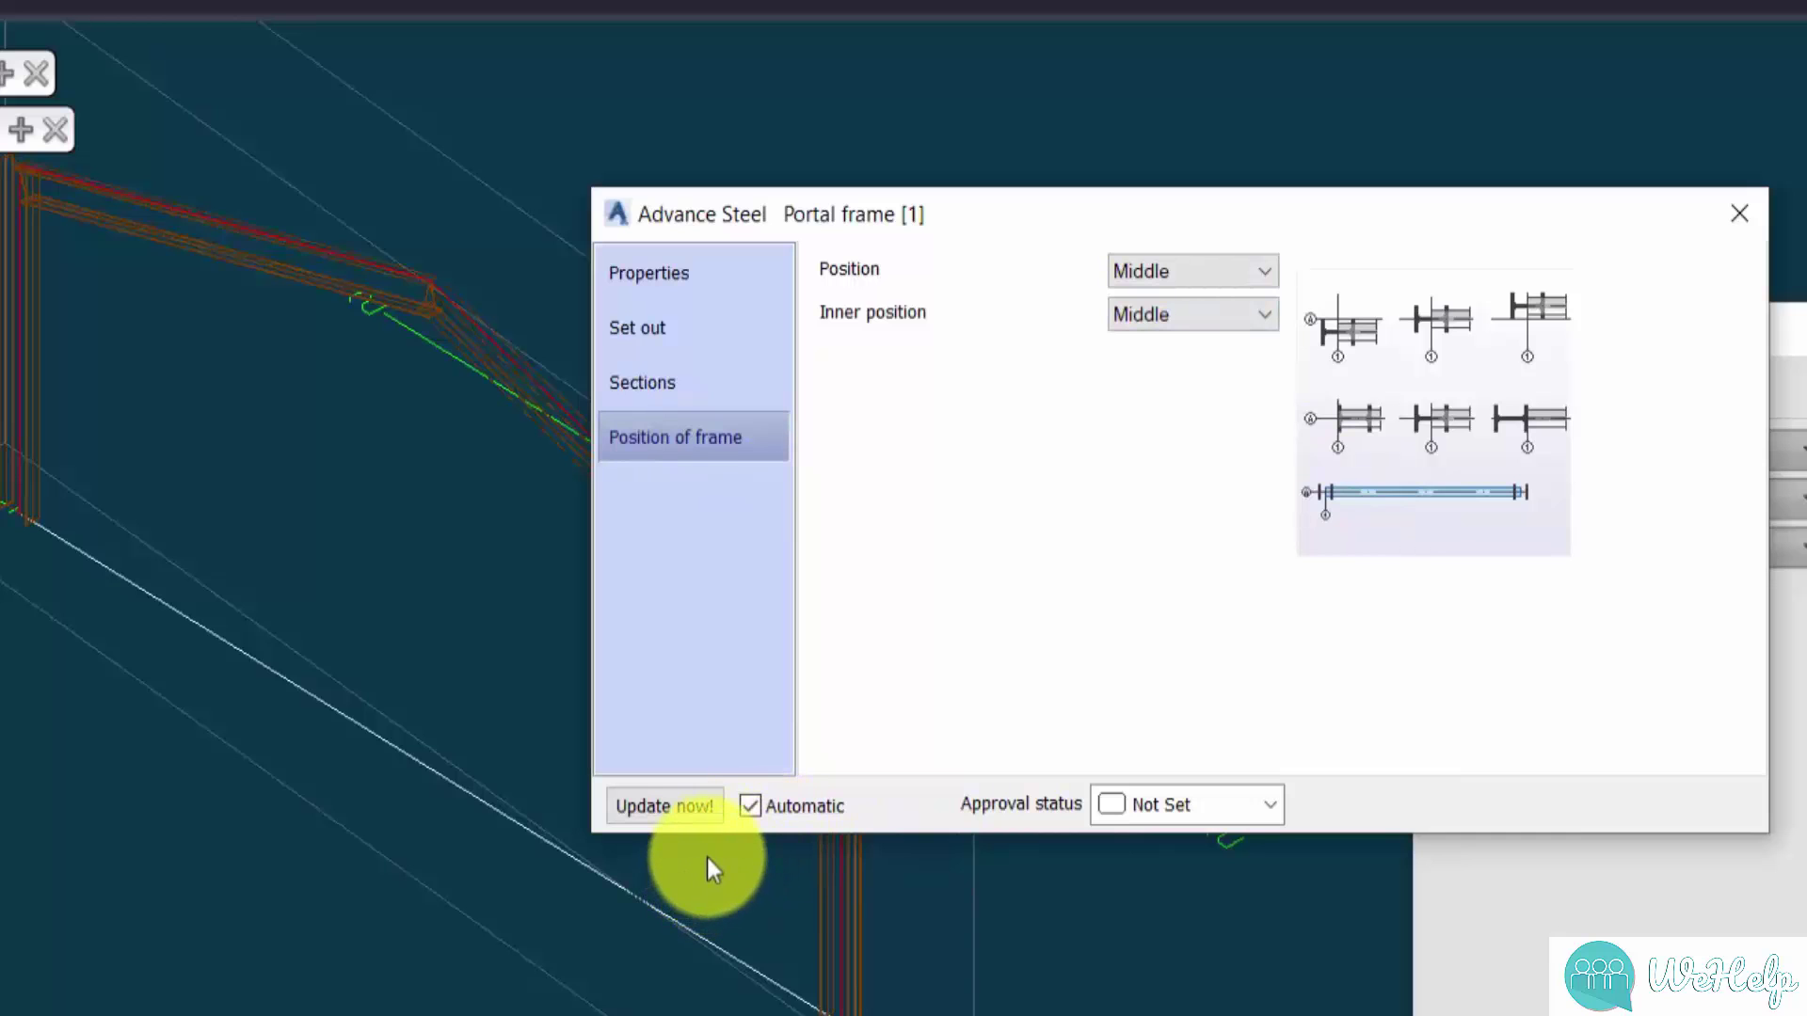
# Step: Close the portal frame settings and examine the frame's eaves connections and column base on the grid
pyautogui.click(1739, 214)
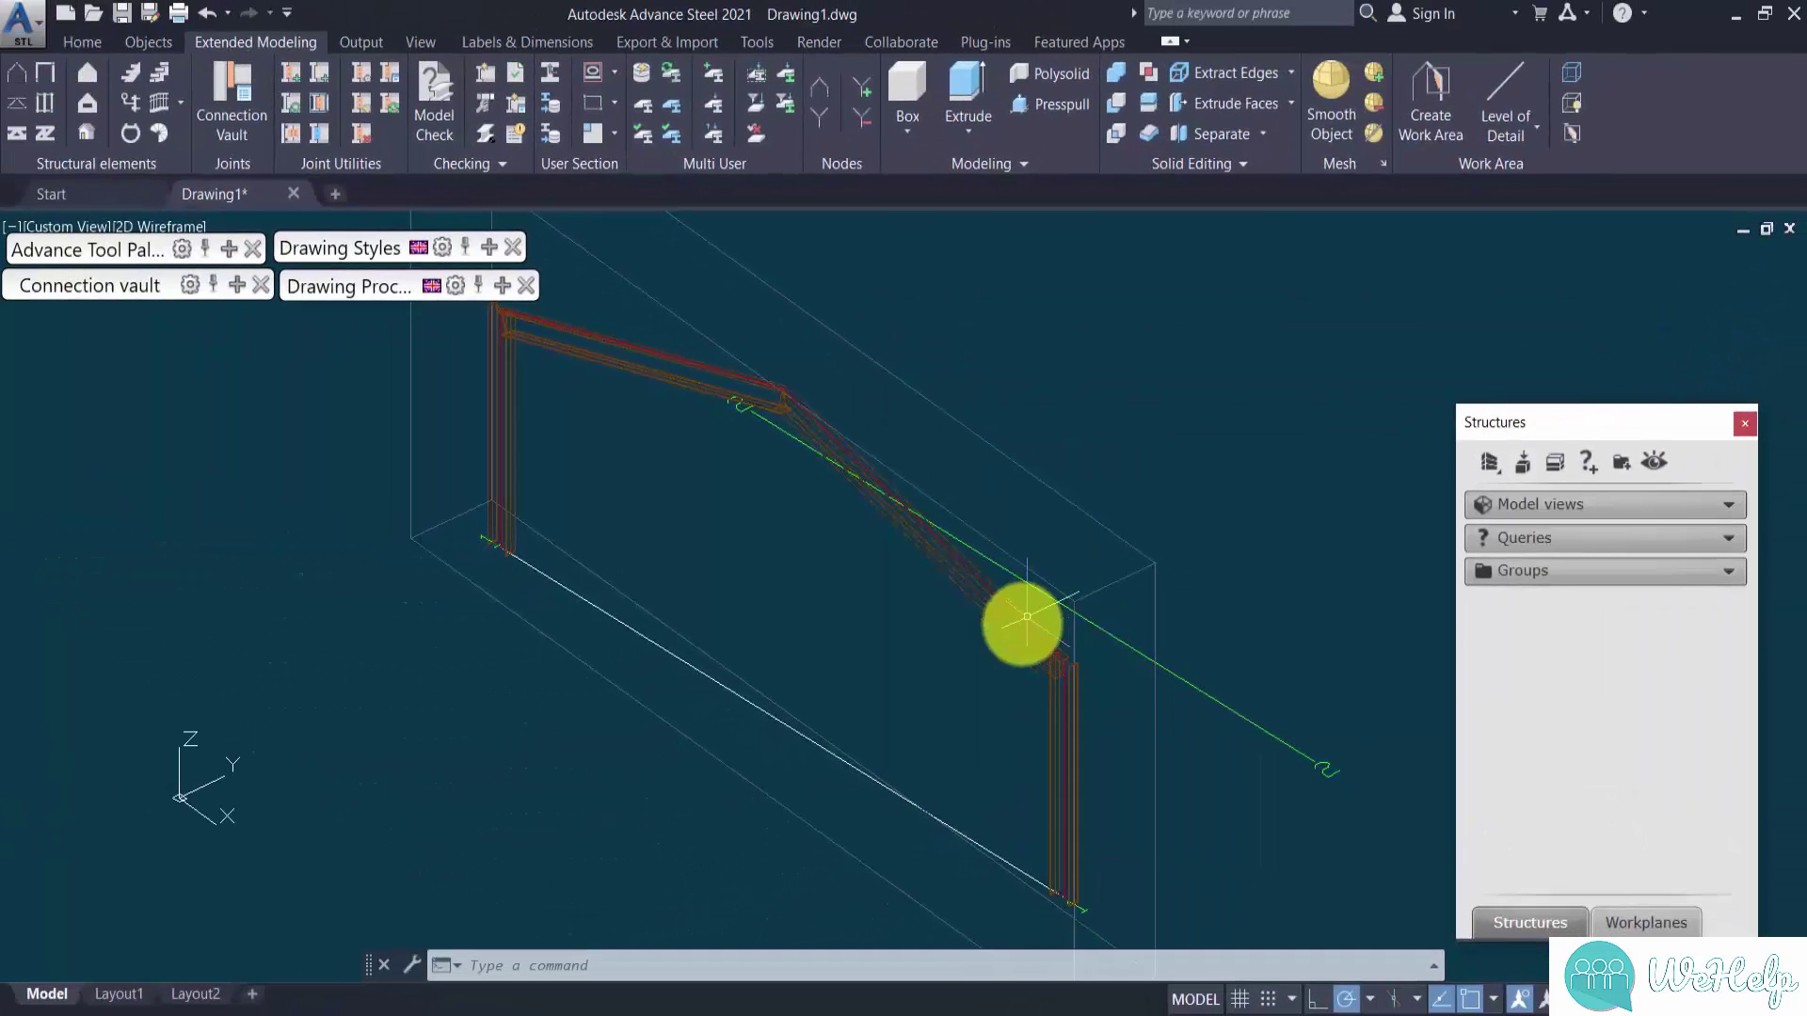
pyautogui.scroll(-3, 1063, 565)
pyautogui.scroll(5, 907, 436)
pyautogui.scroll(8, 827, 443)
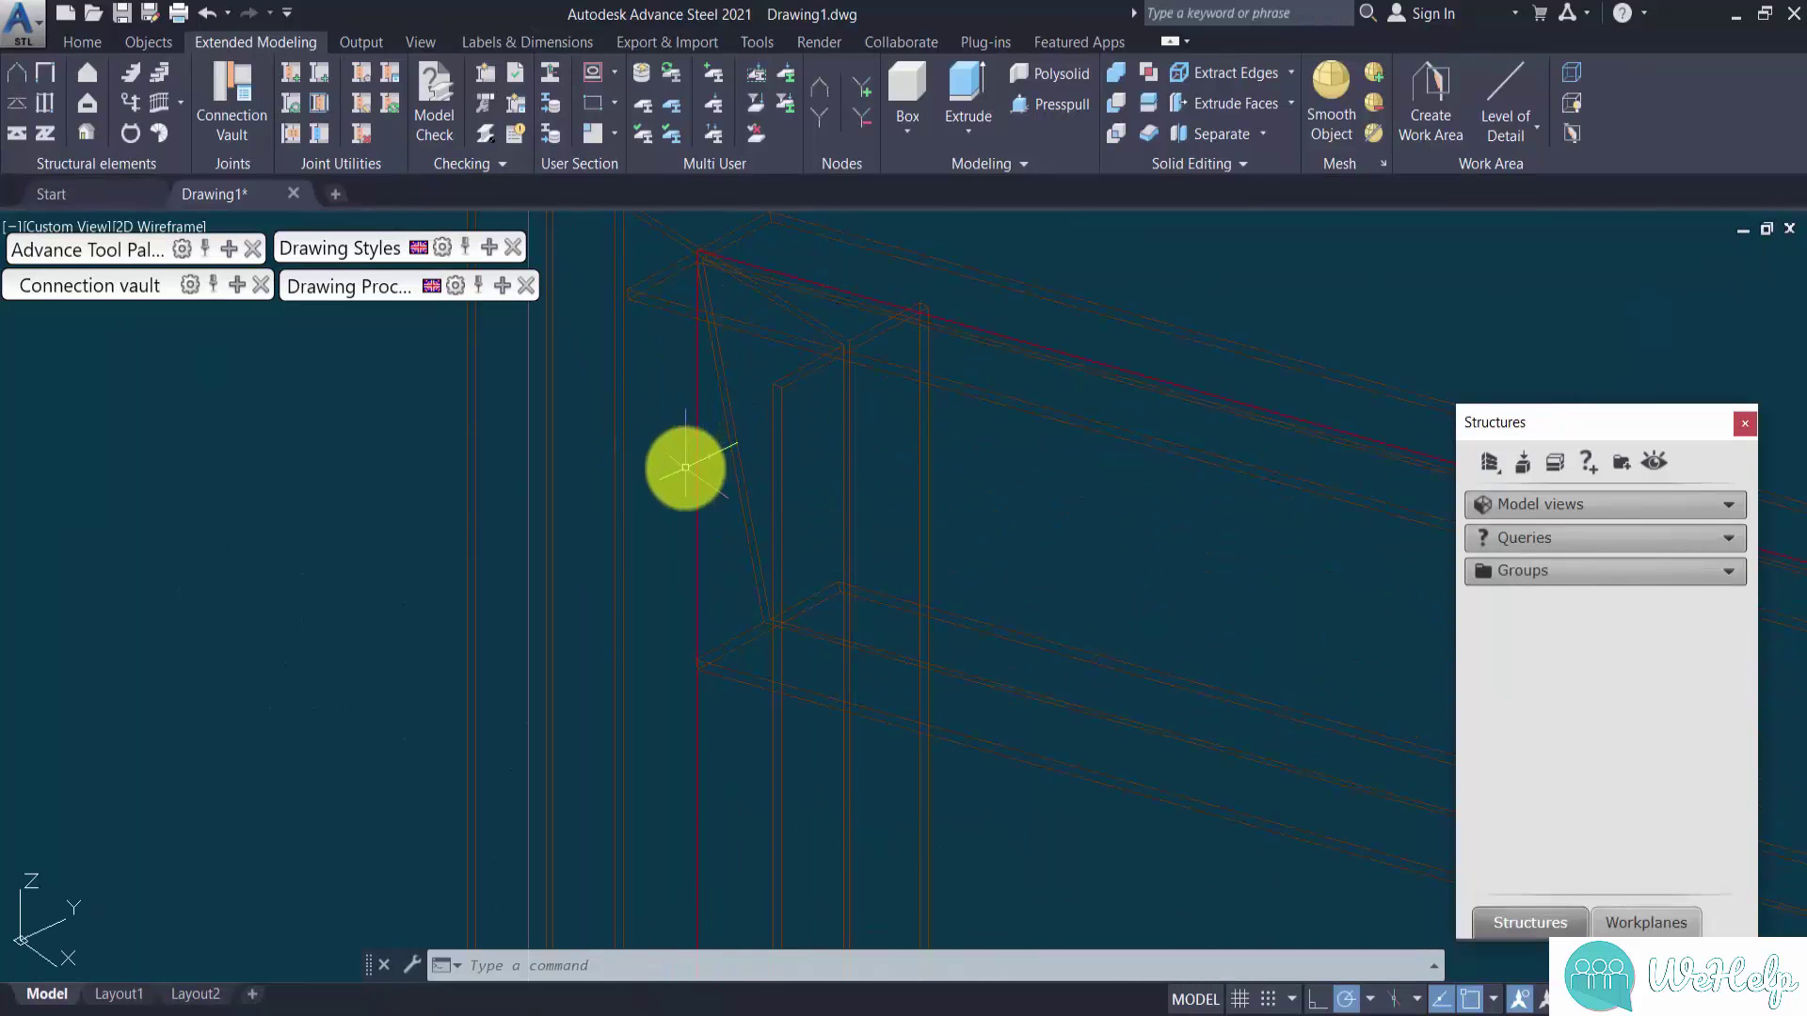
pyautogui.scroll(-8, 677, 464)
pyautogui.scroll(3, 762, 500)
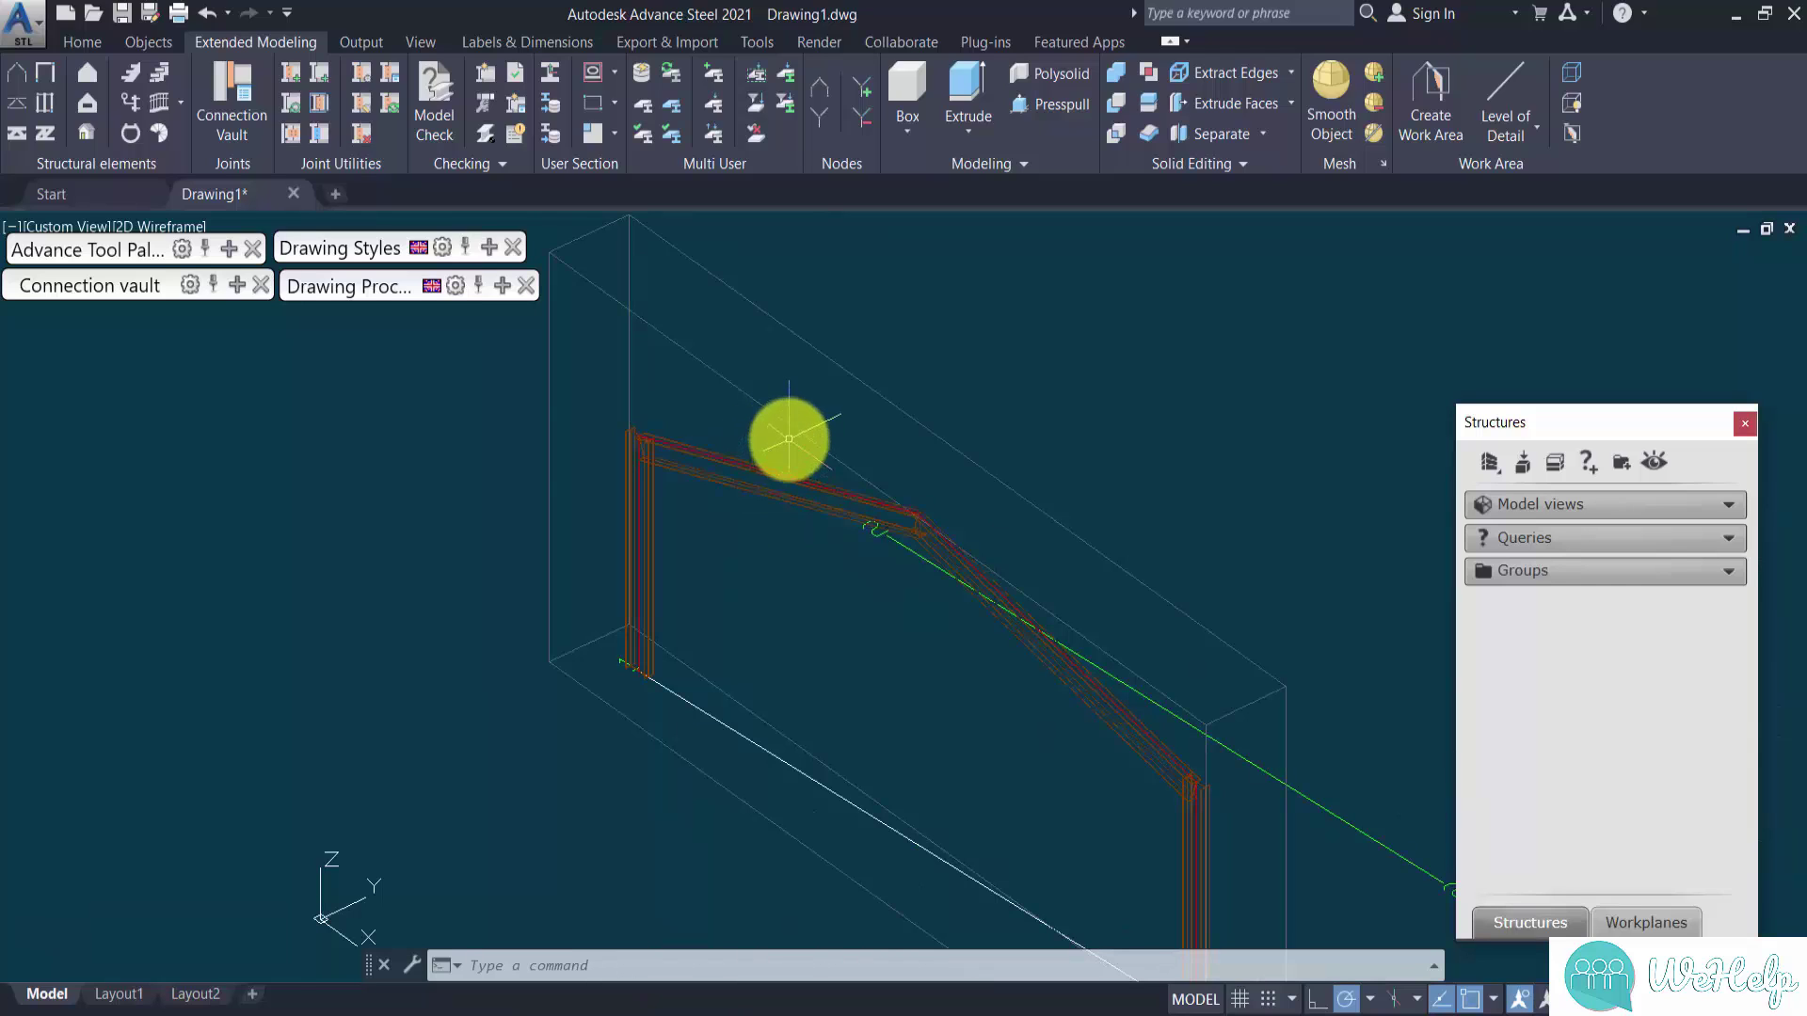
pyautogui.scroll(-3, 895, 476)
pyautogui.scroll(7, 715, 578)
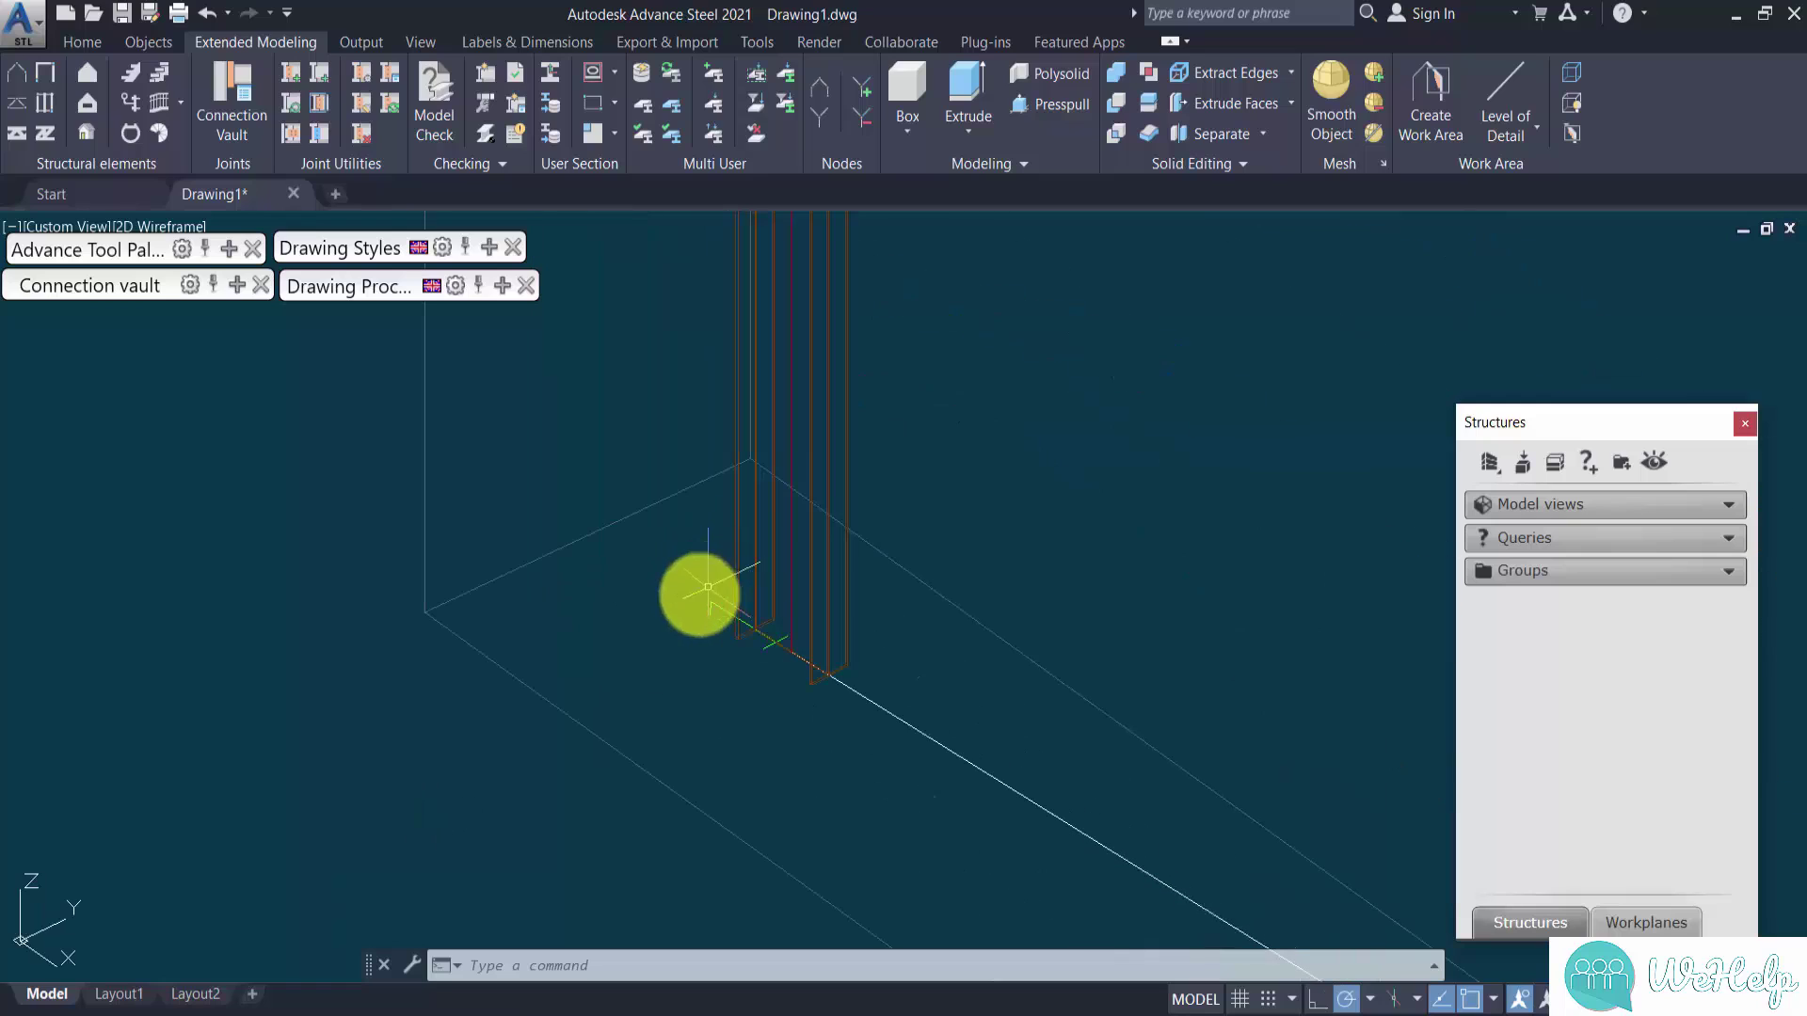
pyautogui.scroll(-4, 607, 588)
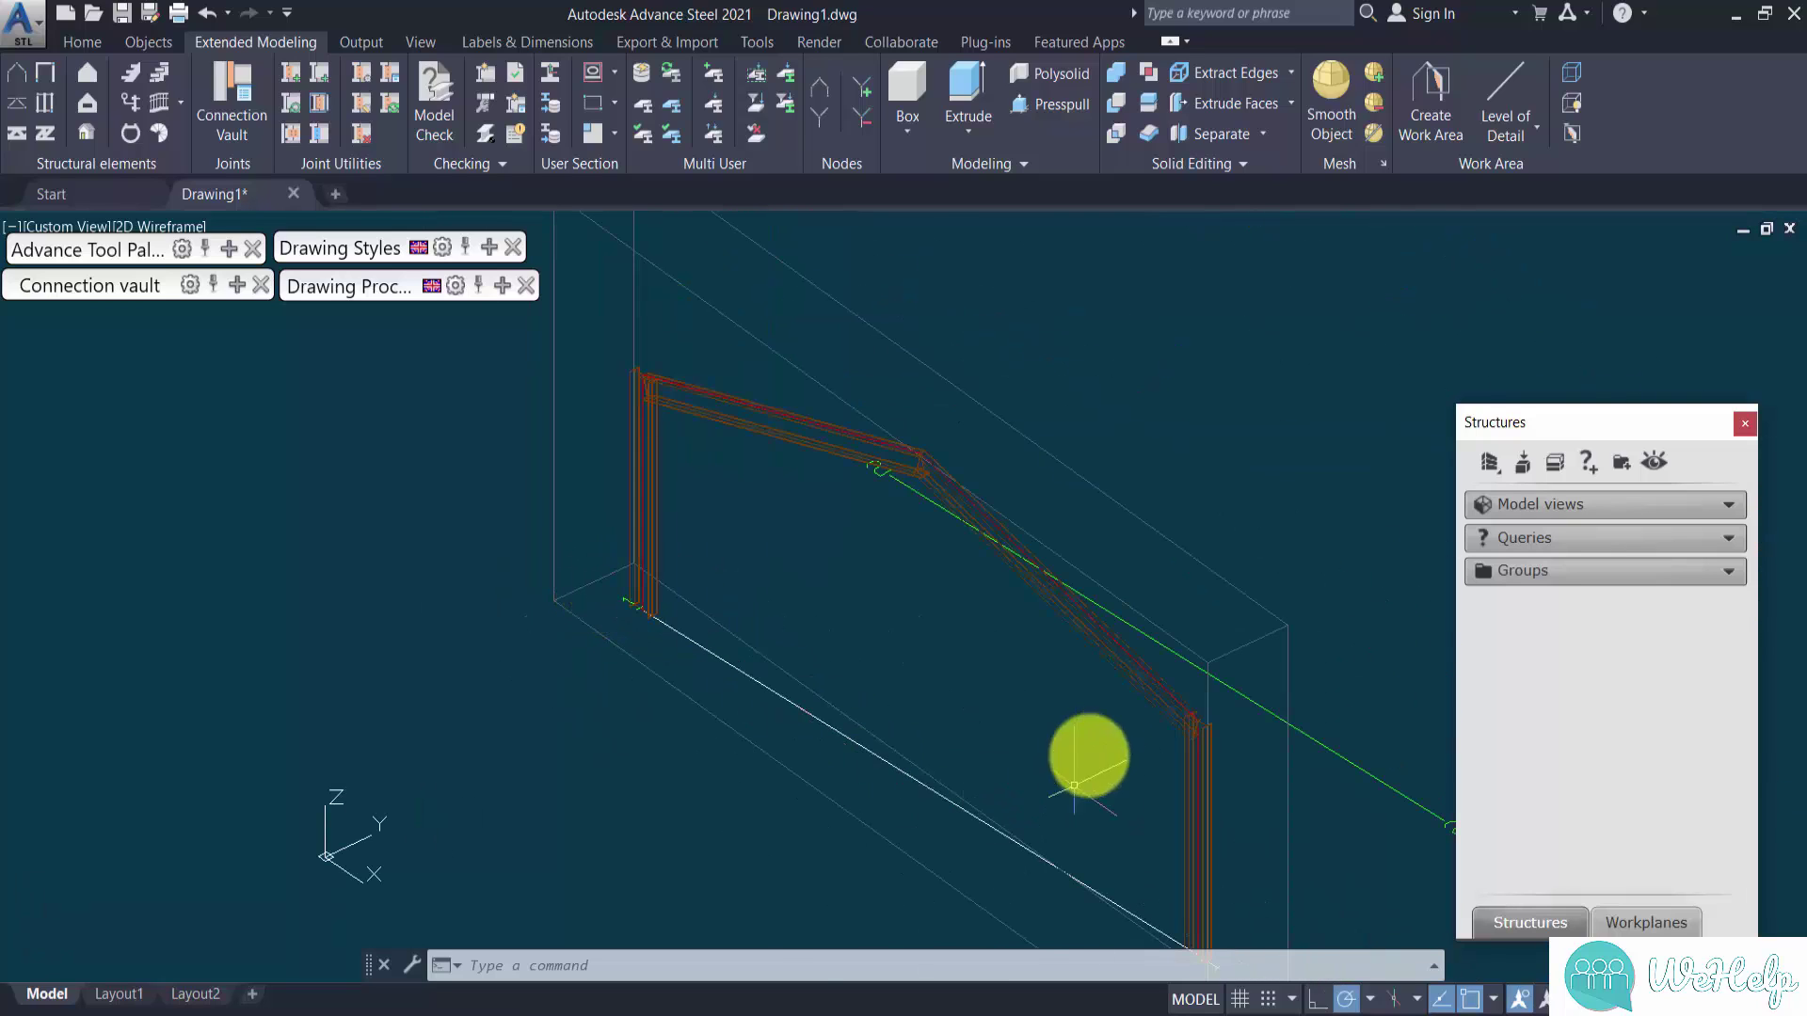
pyautogui.scroll(5, 1282, 730)
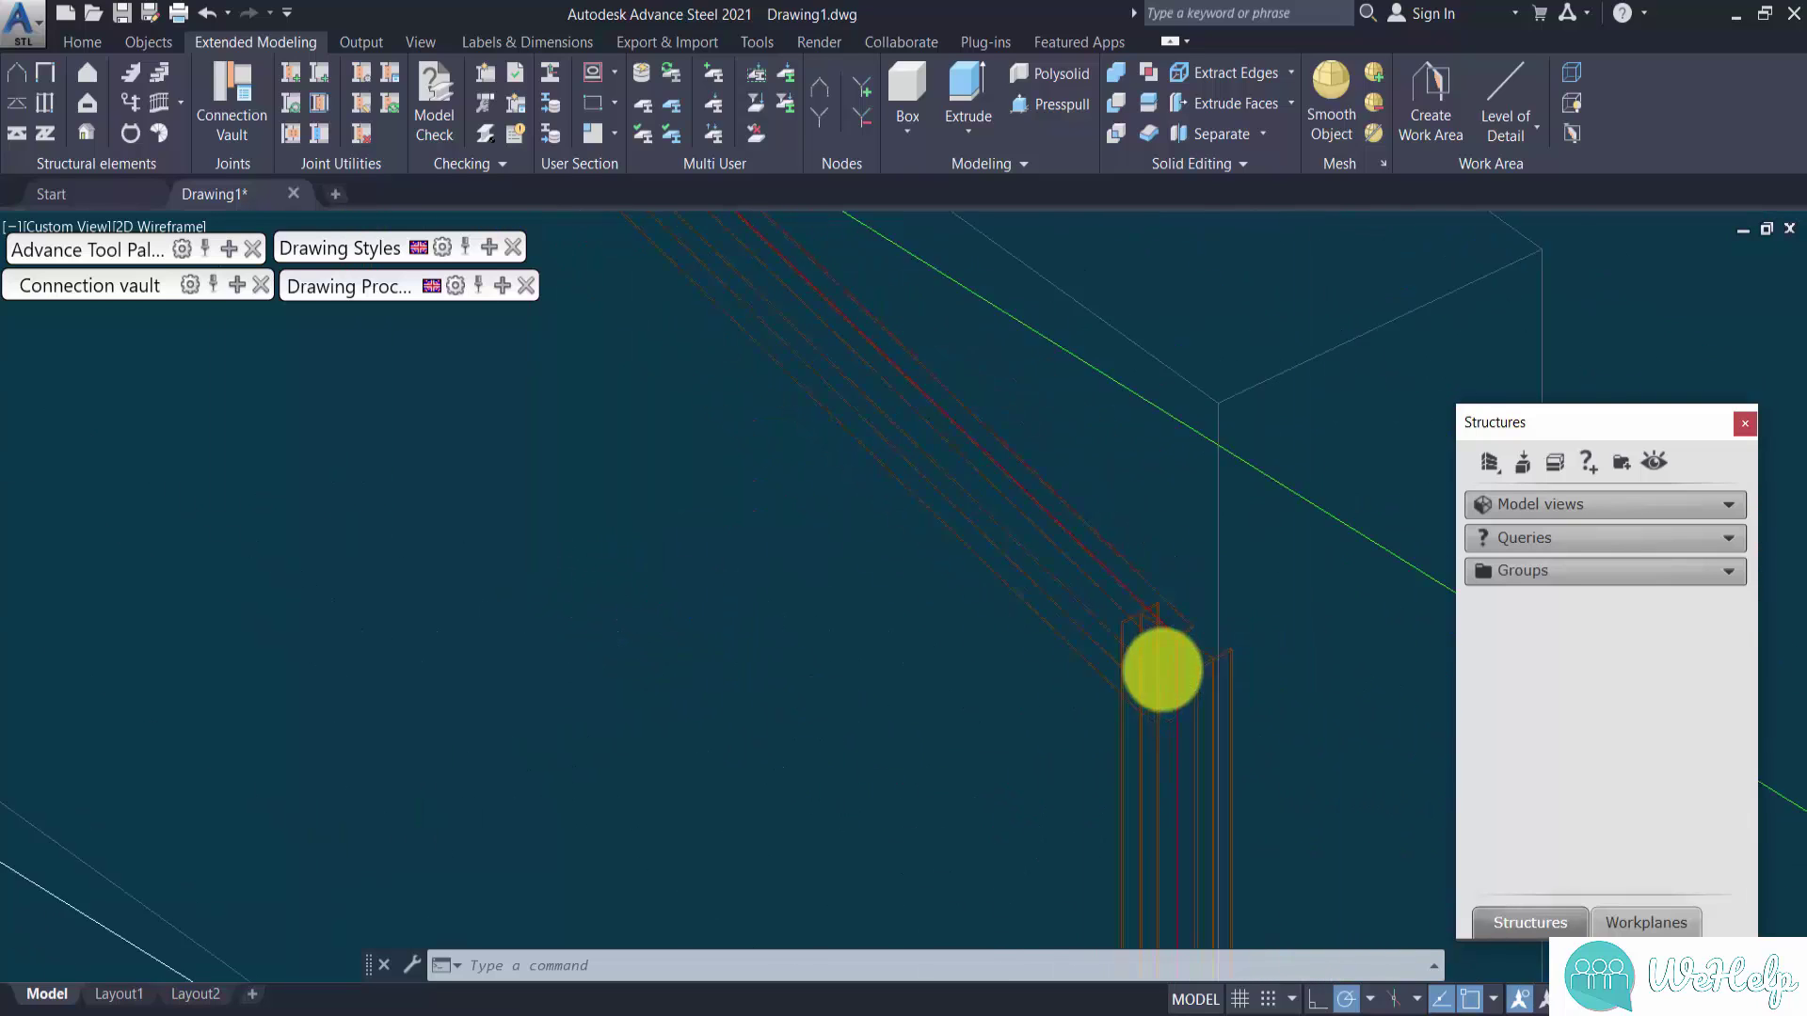
pyautogui.scroll(-5, 1163, 670)
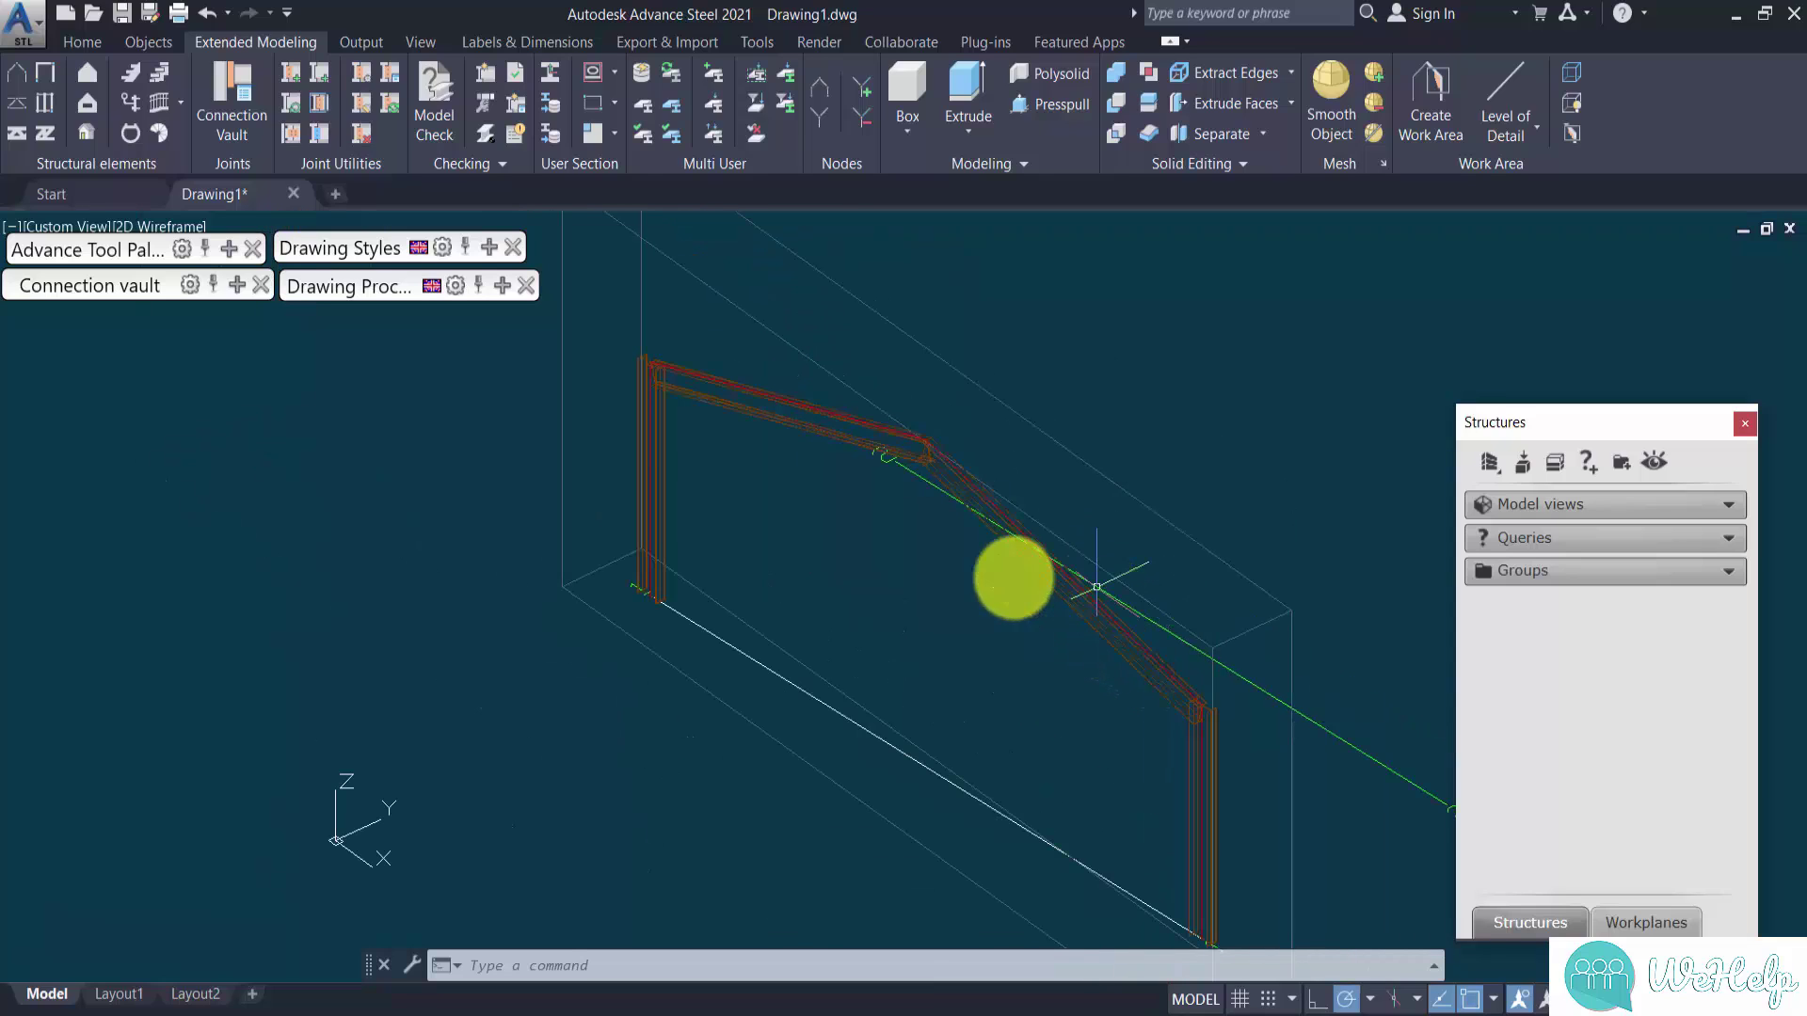
# Step: Try the Shaded, Shaded with edges and Realistic visual styles on the portal frame model
pyautogui.click(406, 38)
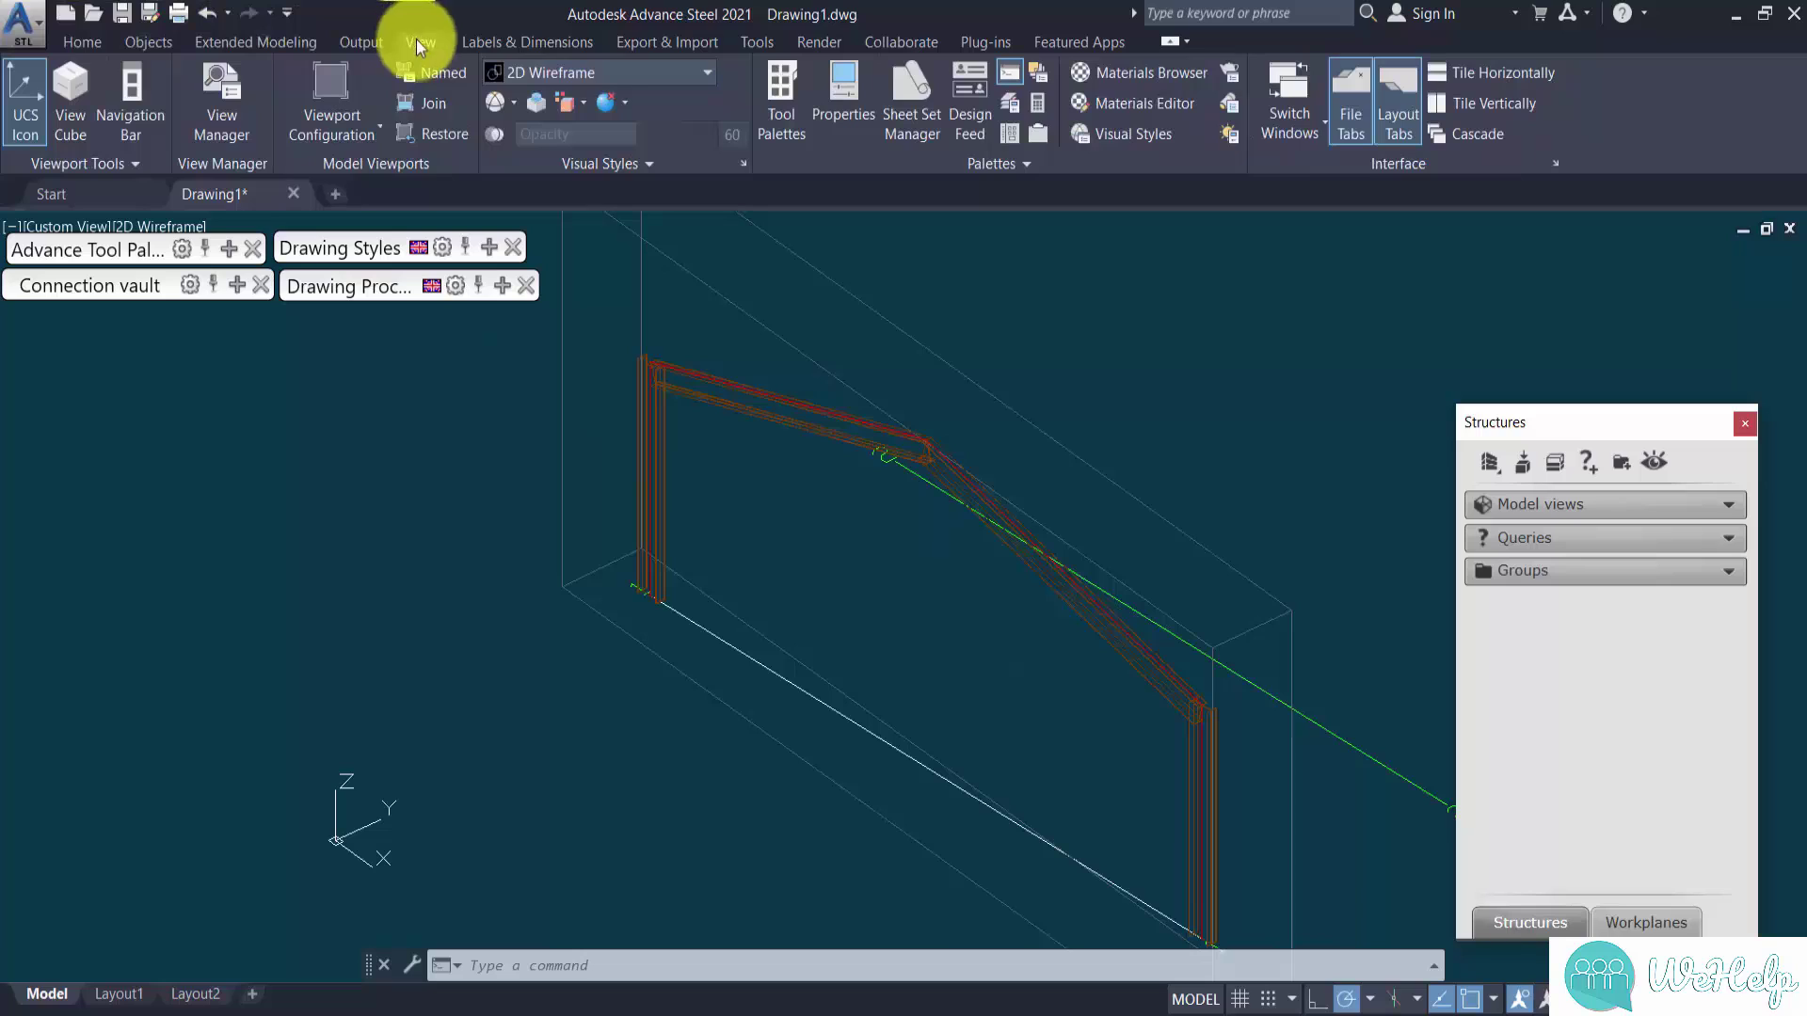
pyautogui.click(706, 73)
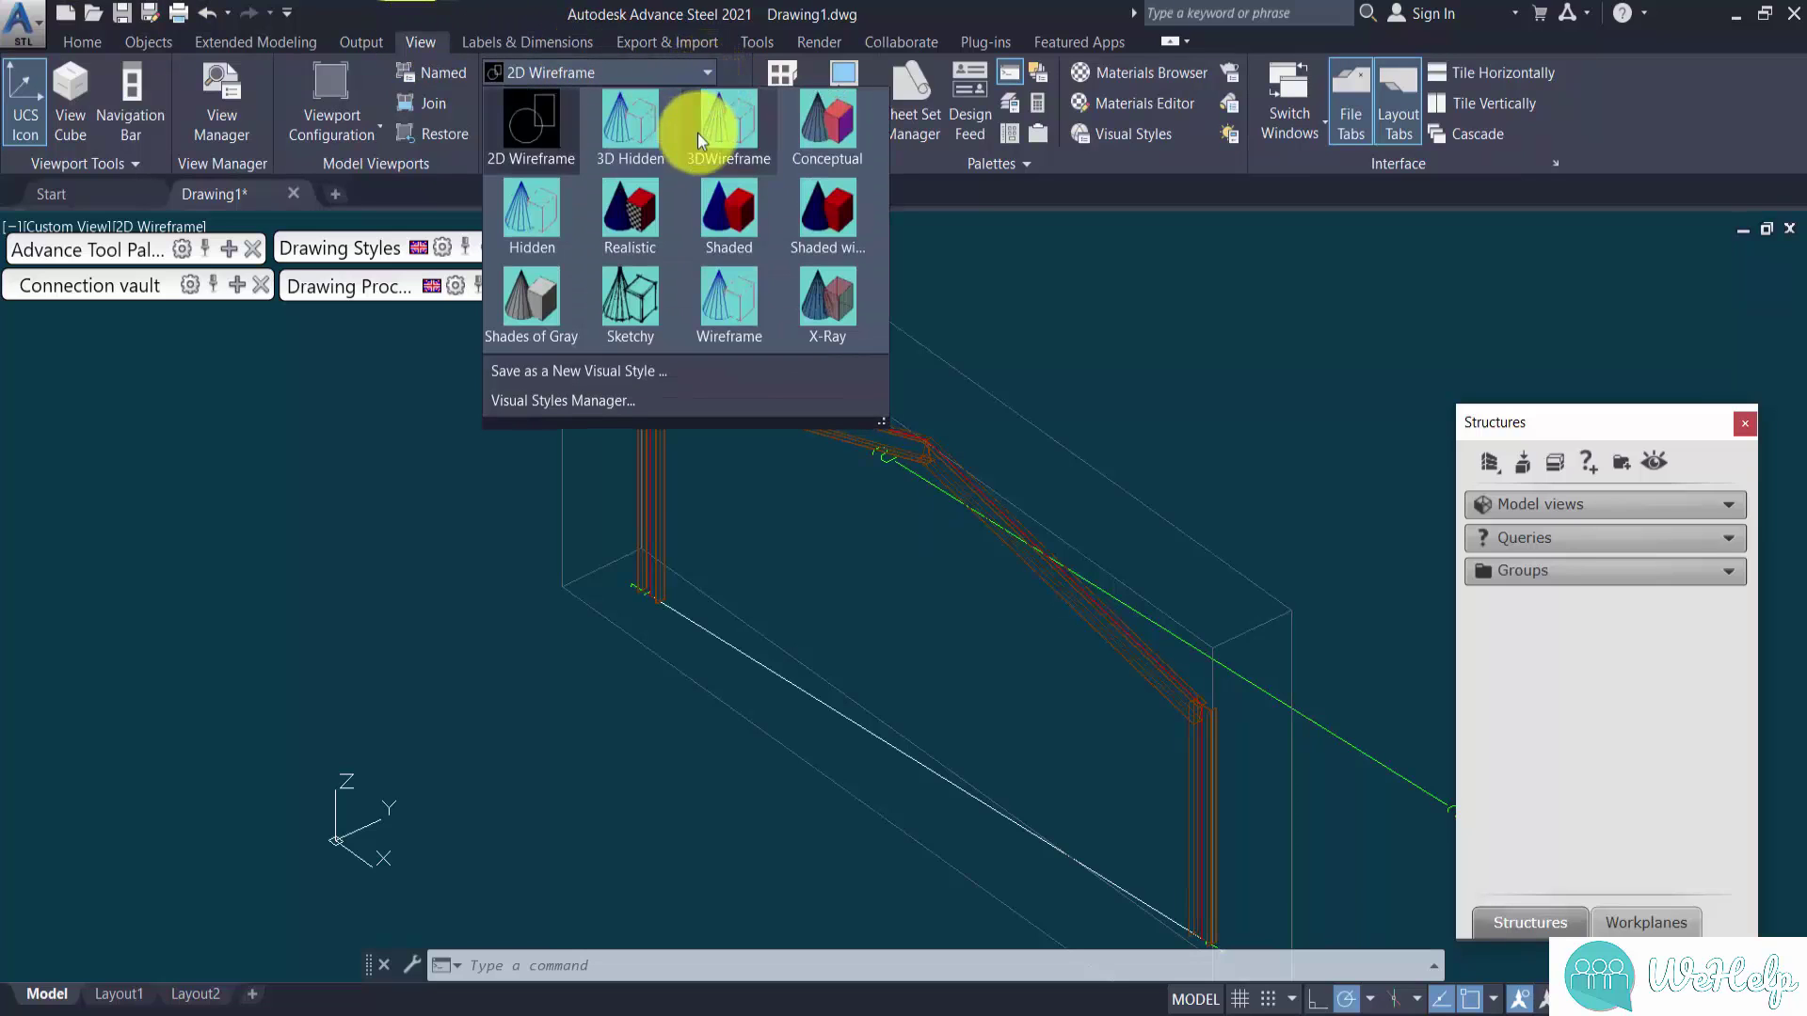
pyautogui.click(723, 212)
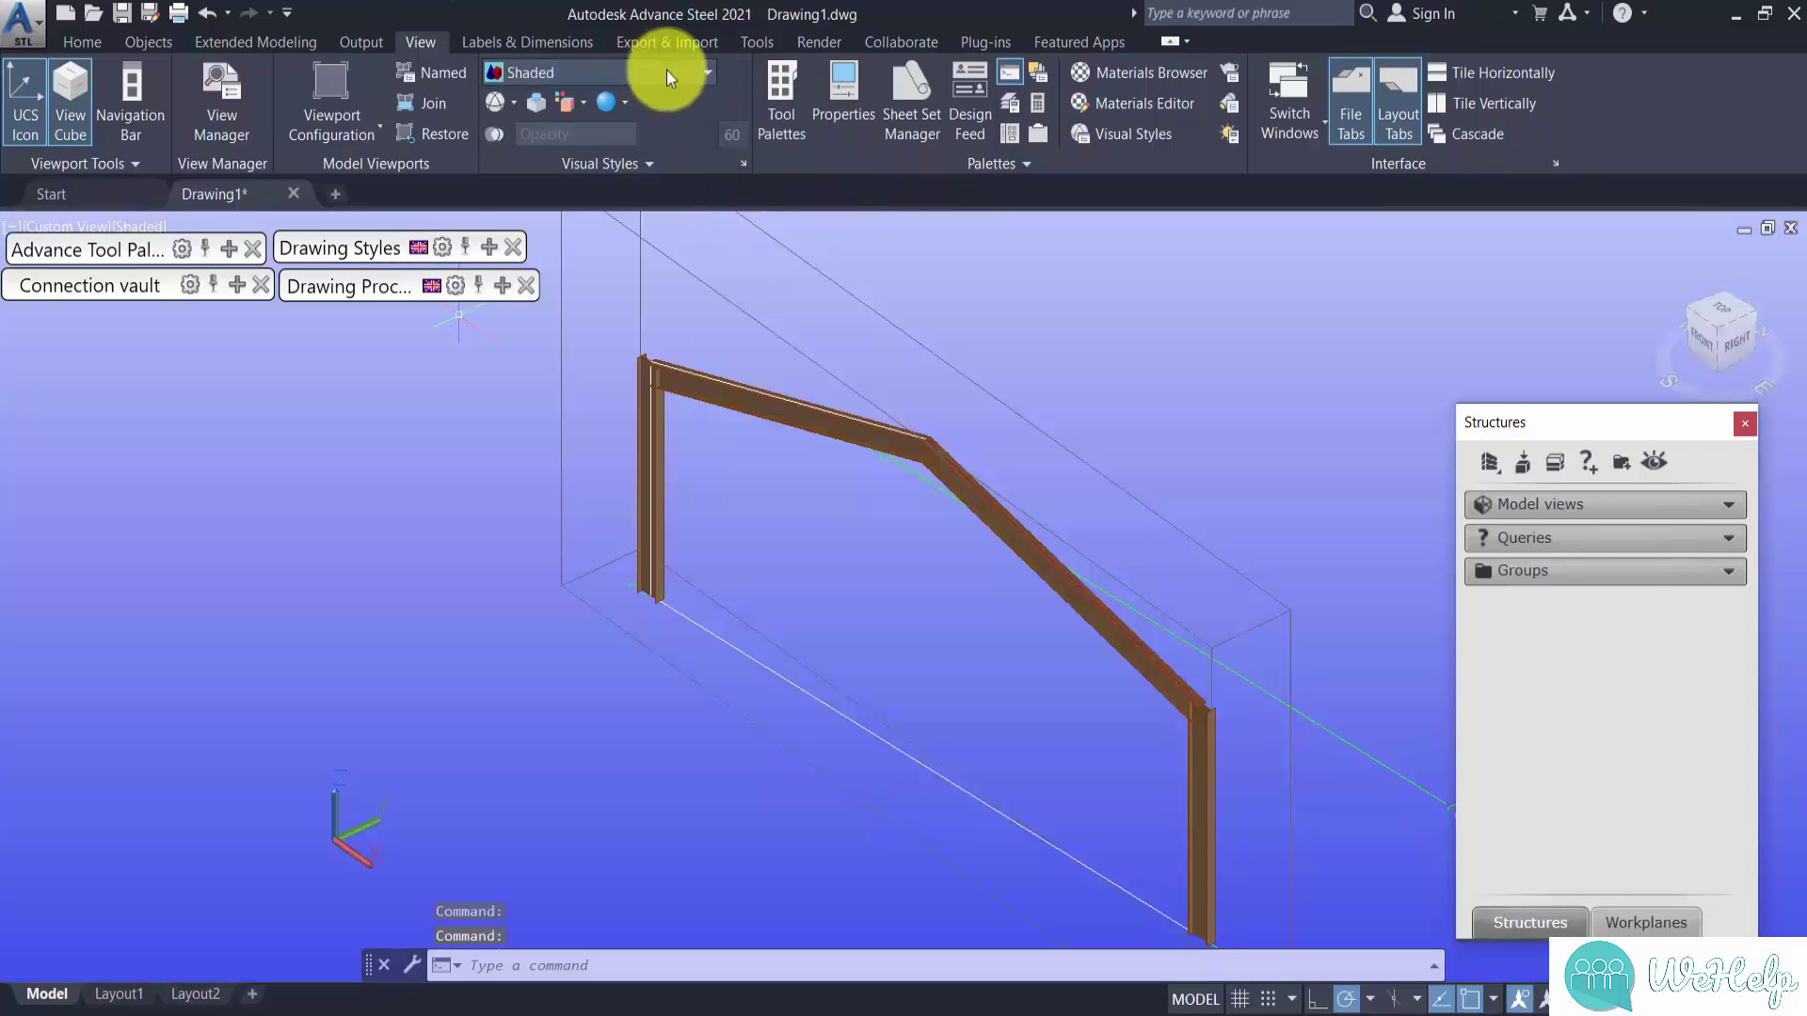
pyautogui.click(691, 71)
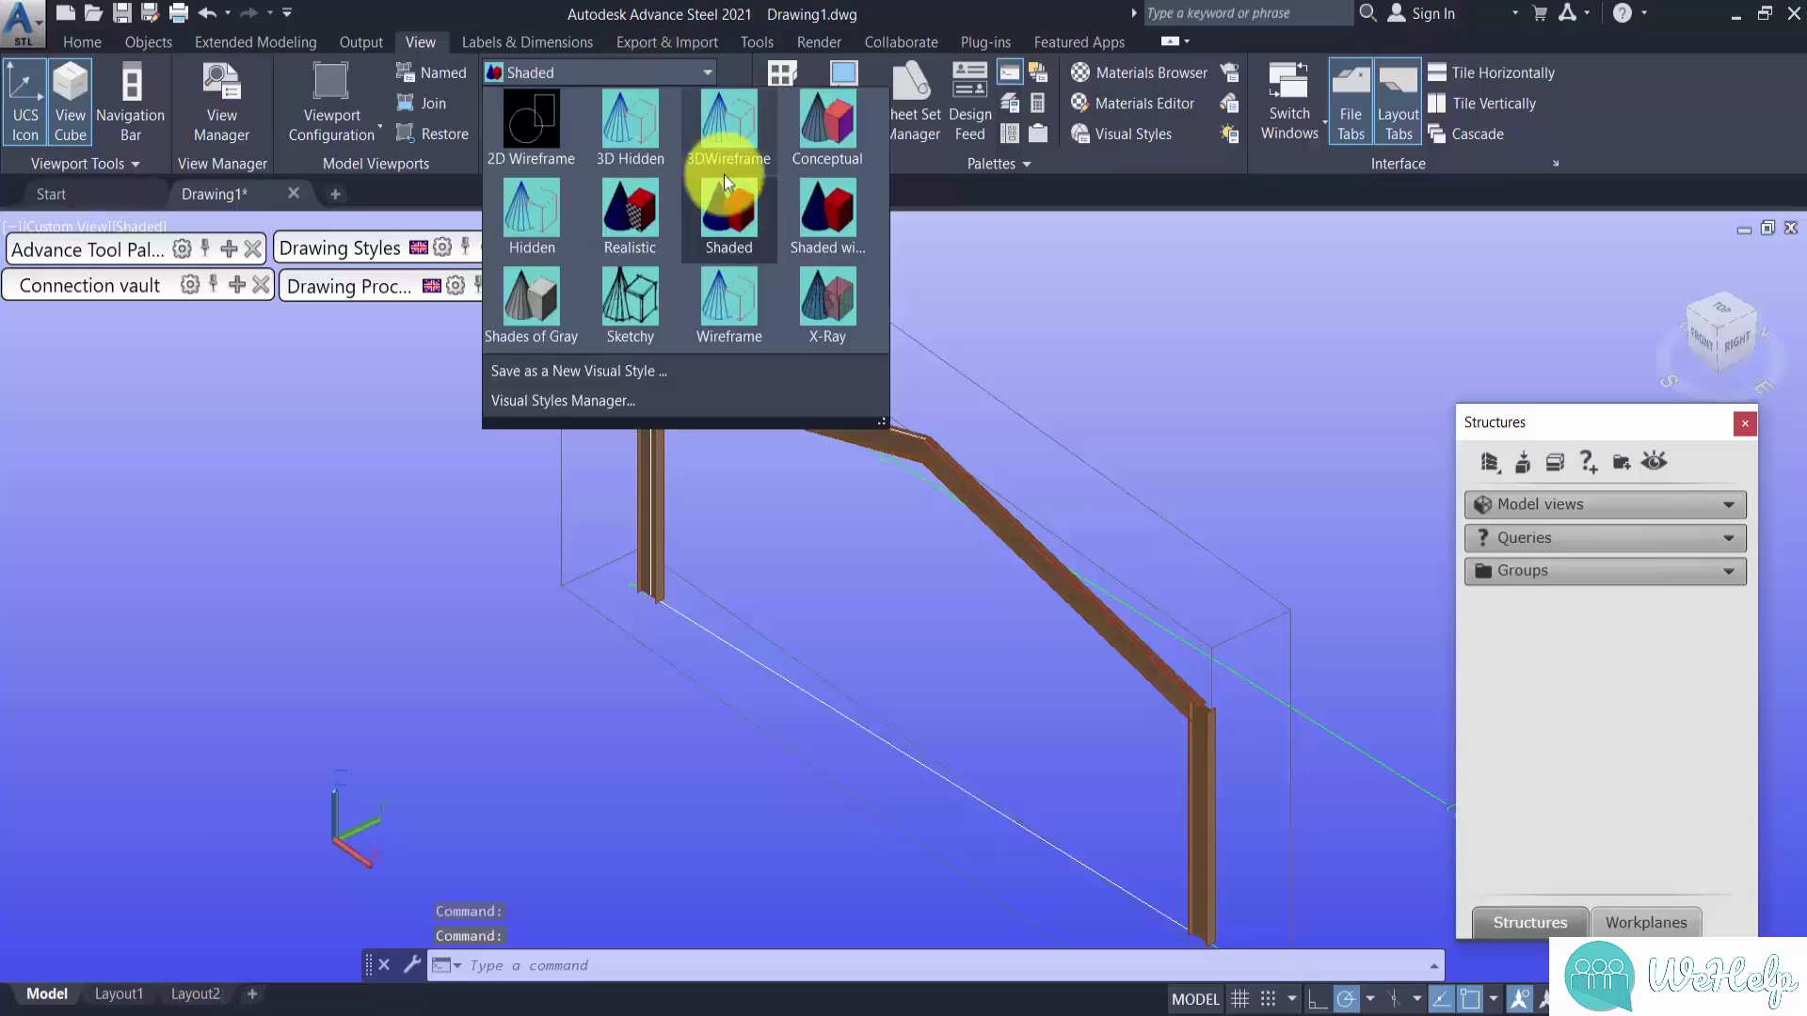
pyautogui.click(827, 194)
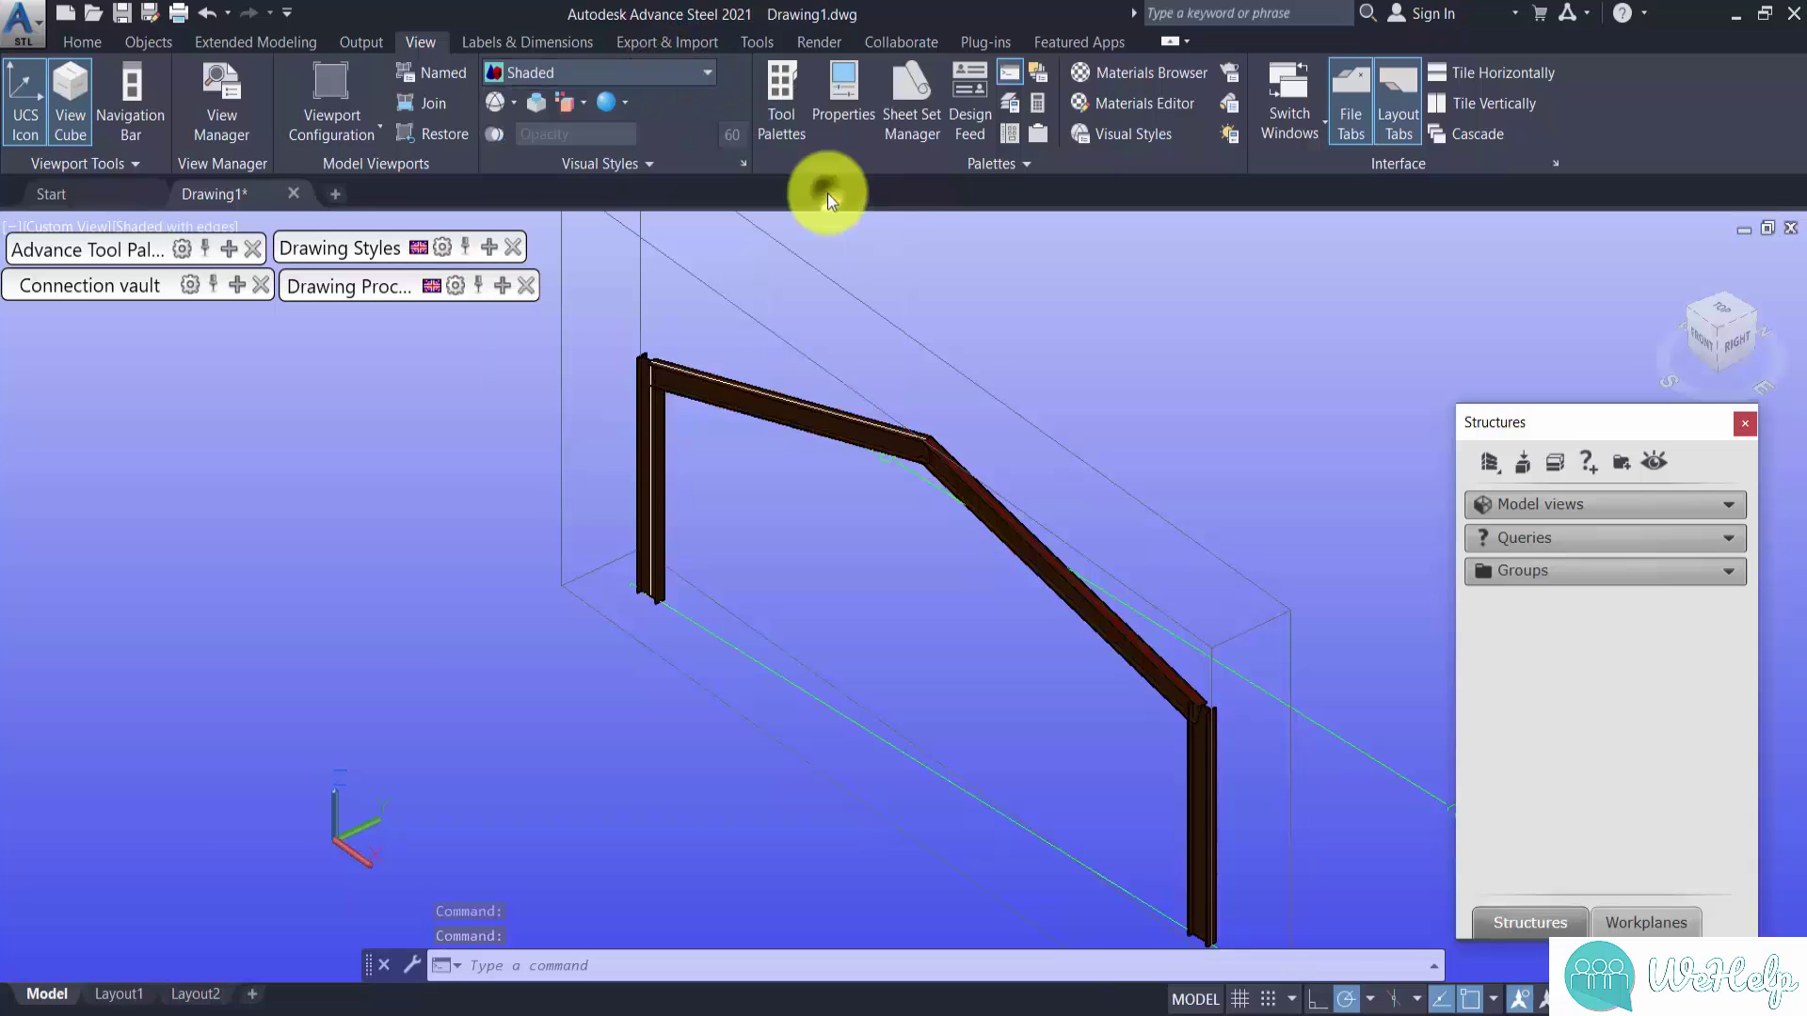
pyautogui.click(647, 67)
pyautogui.click(638, 217)
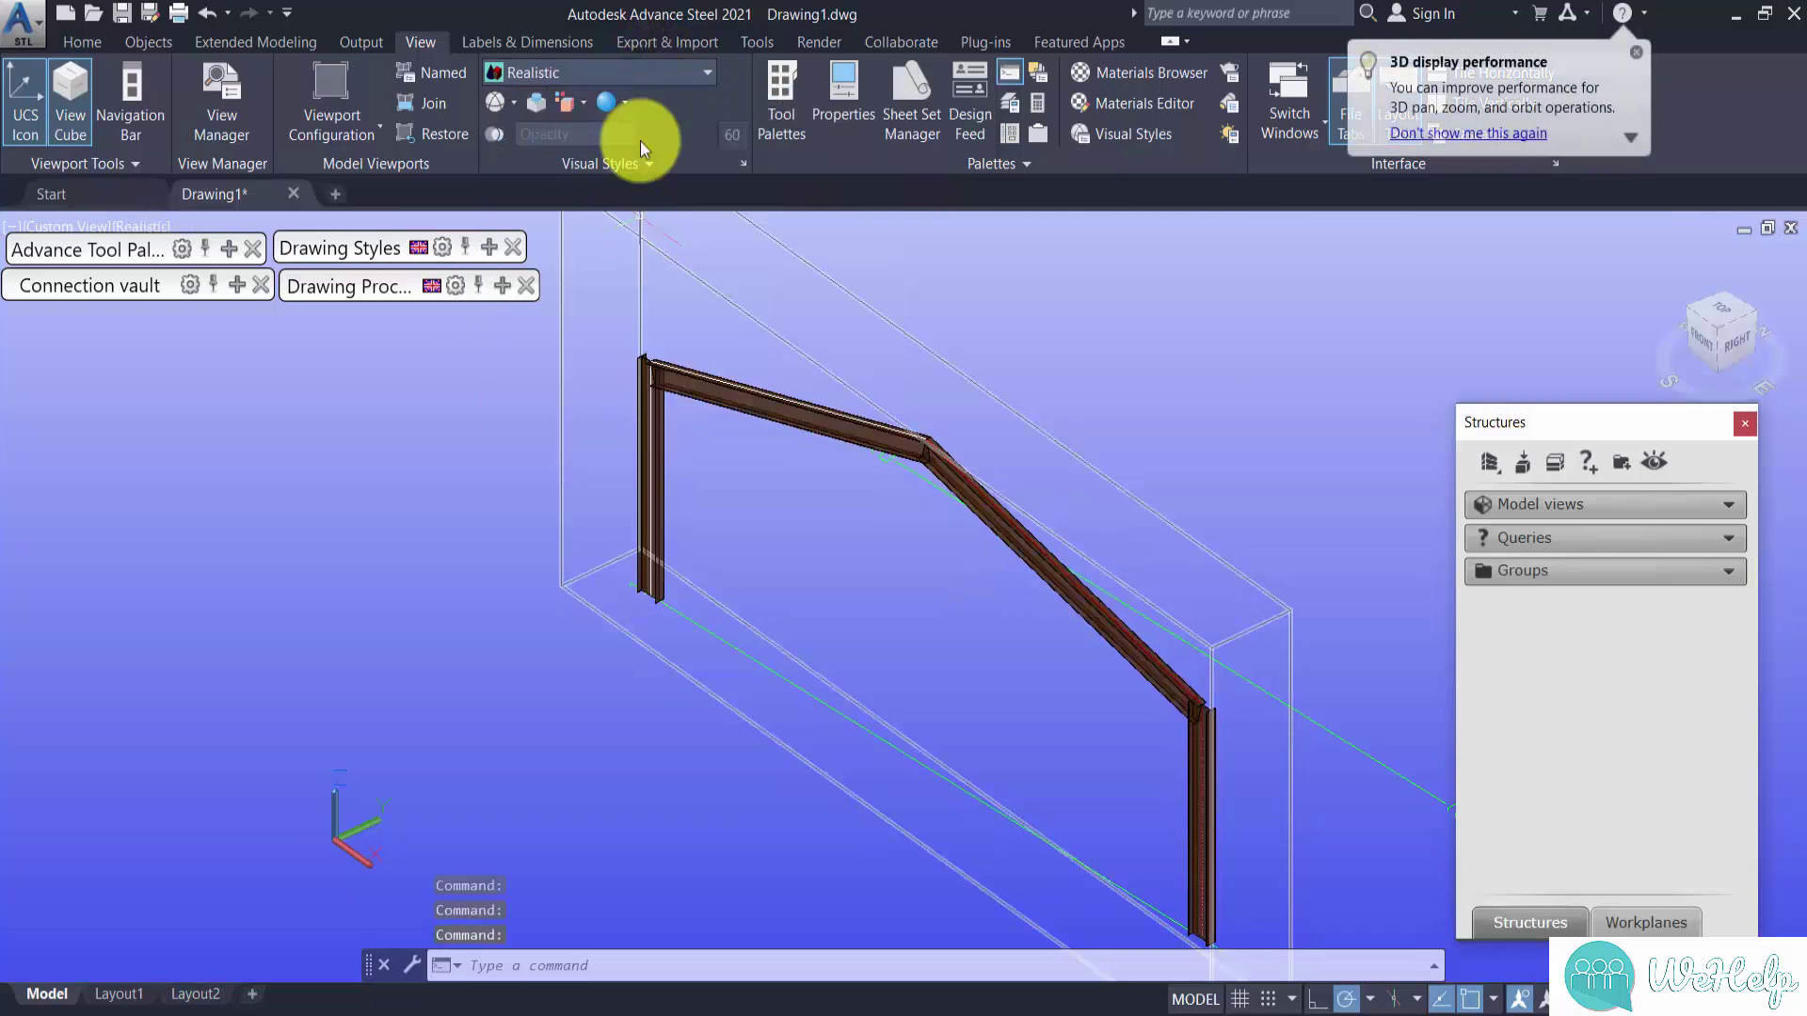
# Step: Display the model in the Shades of Gray visual style and inspect the frame's left column and rafter
pyautogui.click(653, 68)
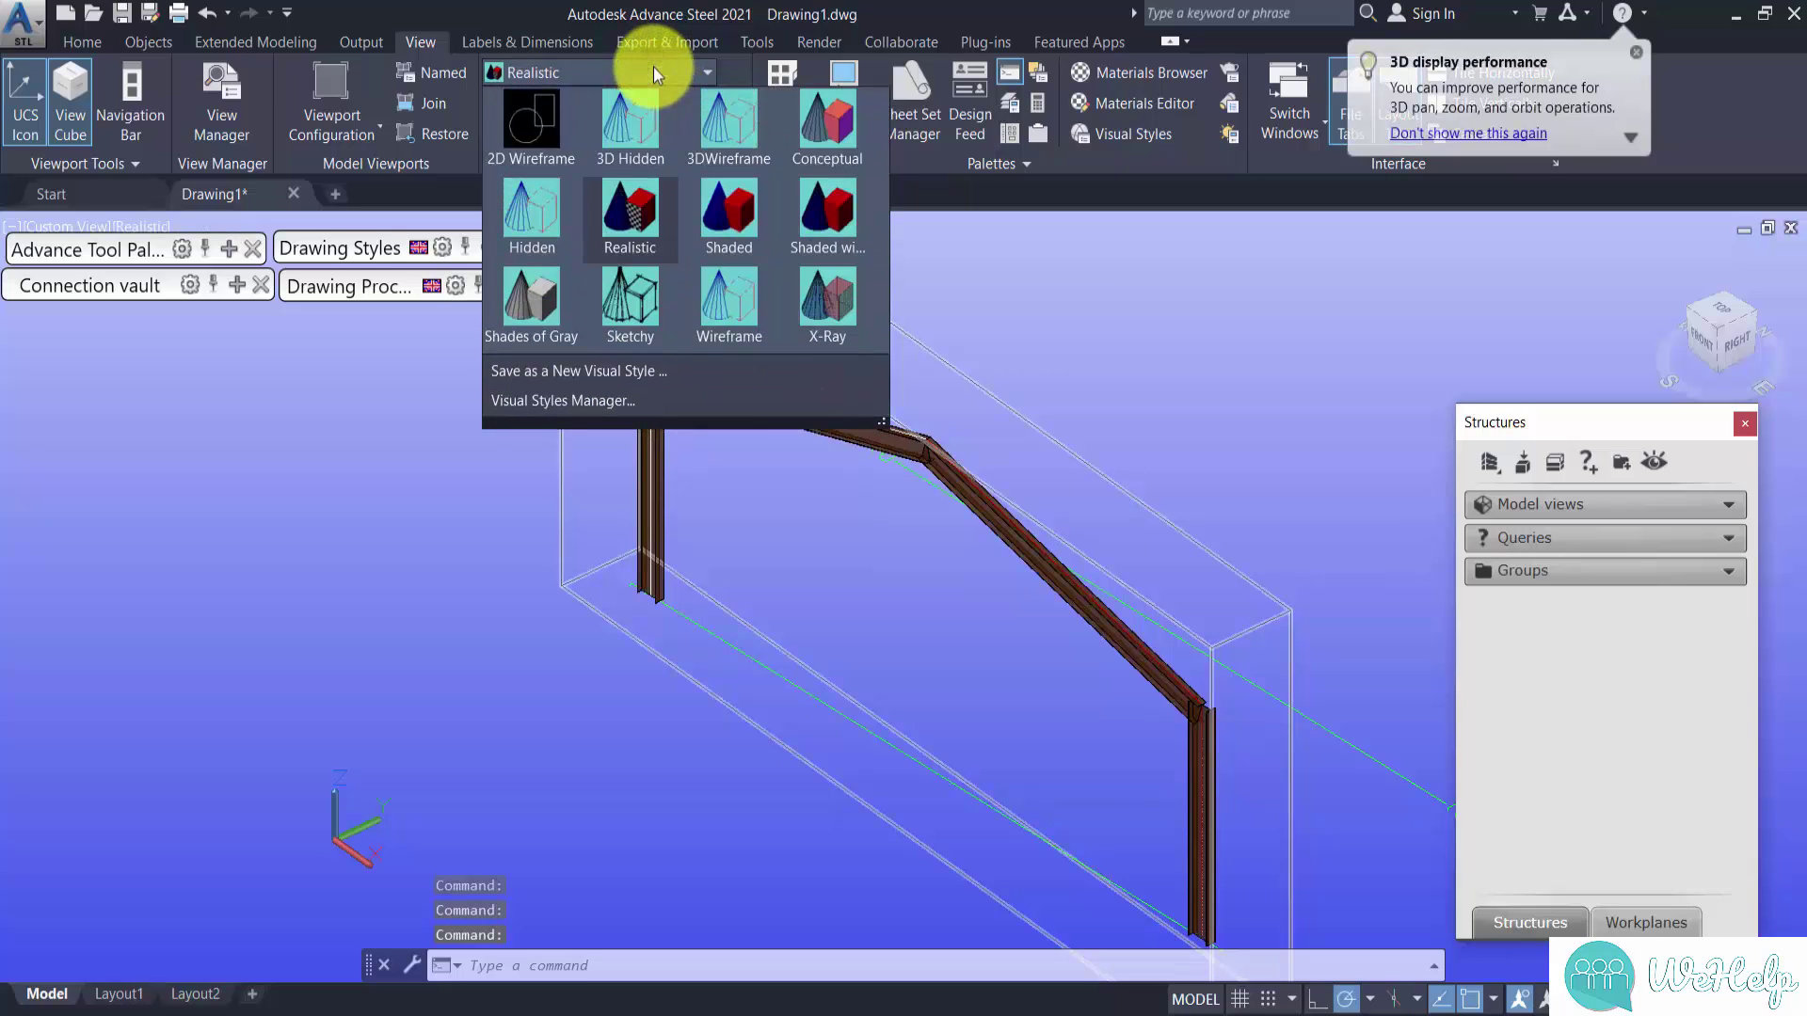
pyautogui.click(542, 286)
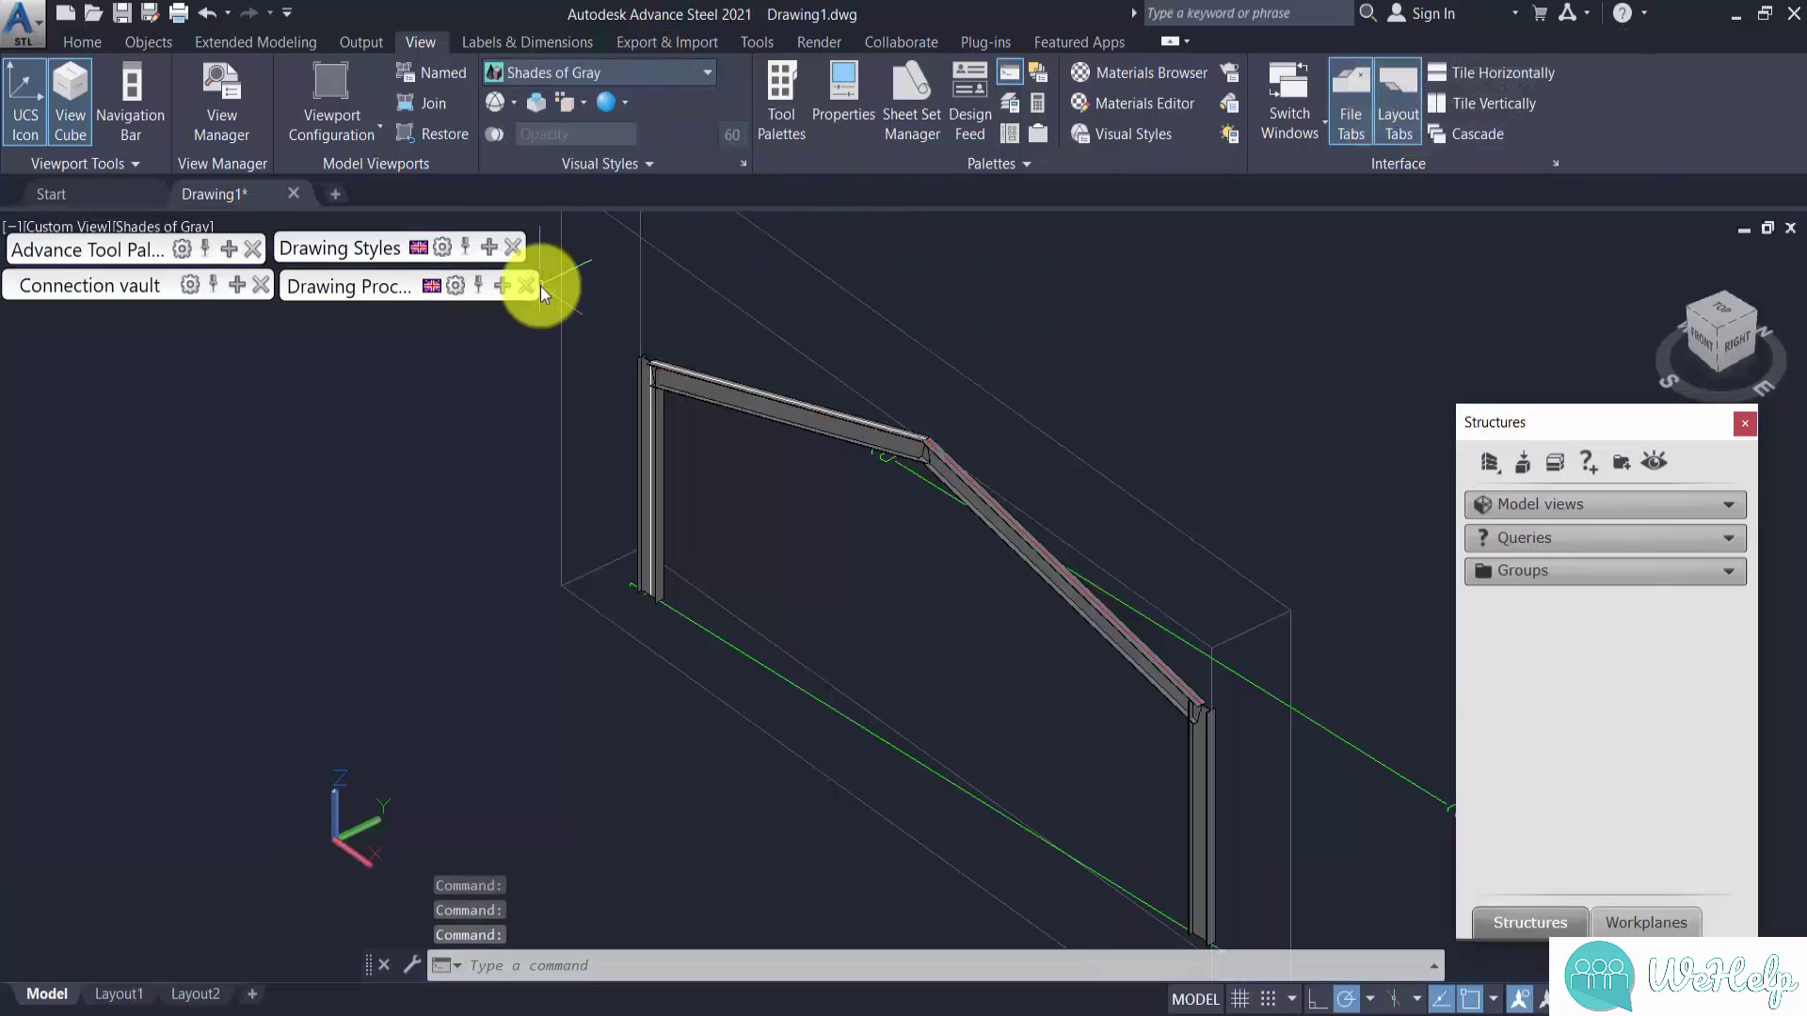
pyautogui.scroll(3, 725, 402)
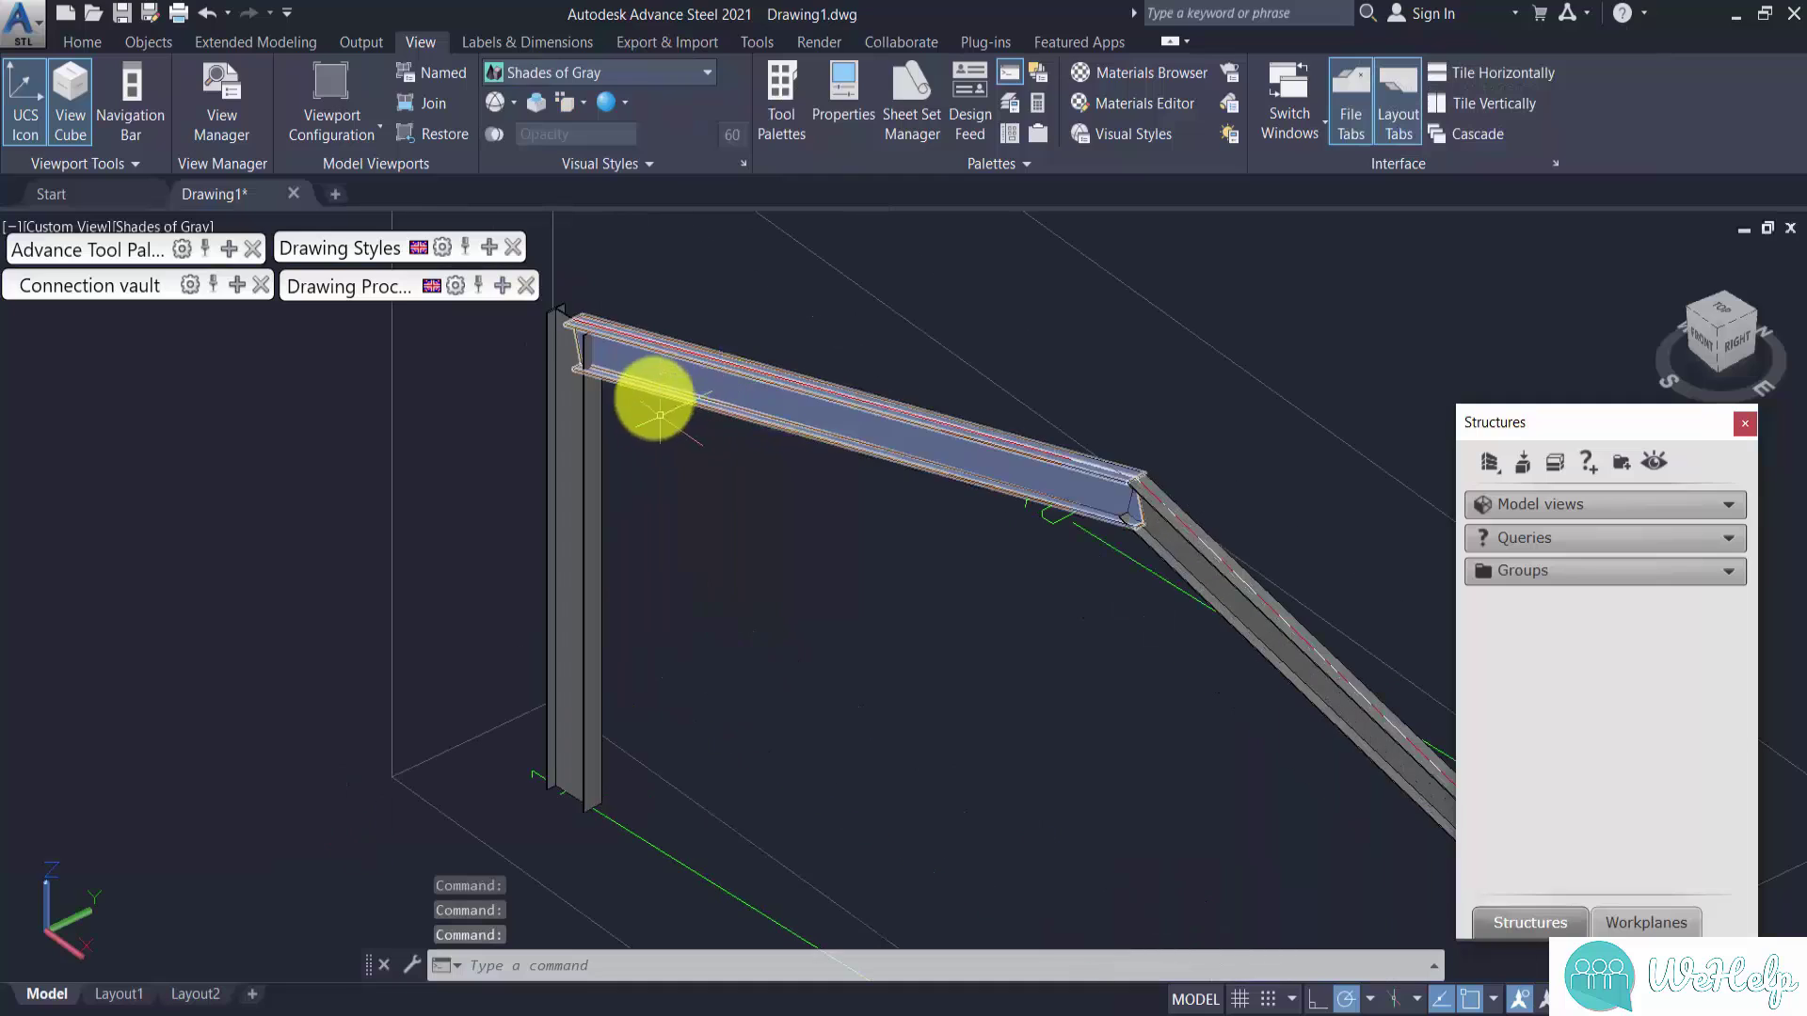
pyautogui.scroll(-4, 706, 444)
pyautogui.scroll(4, 624, 386)
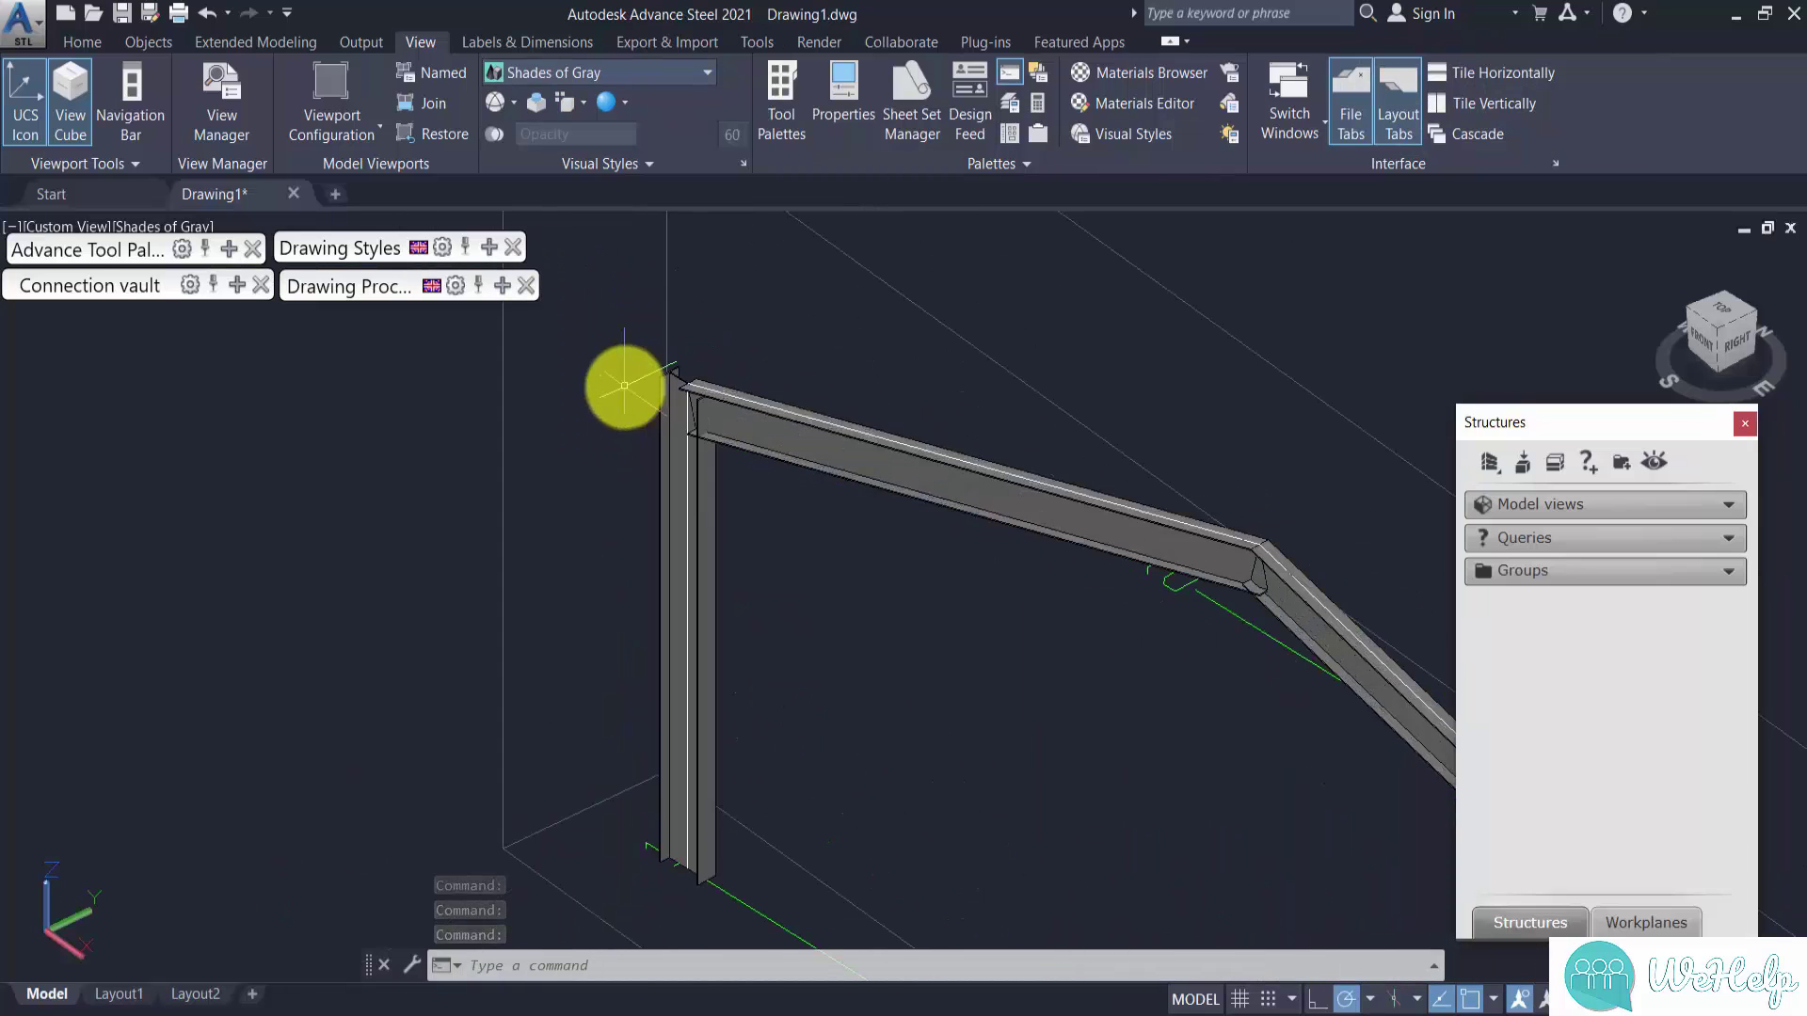
pyautogui.scroll(-3, 614, 381)
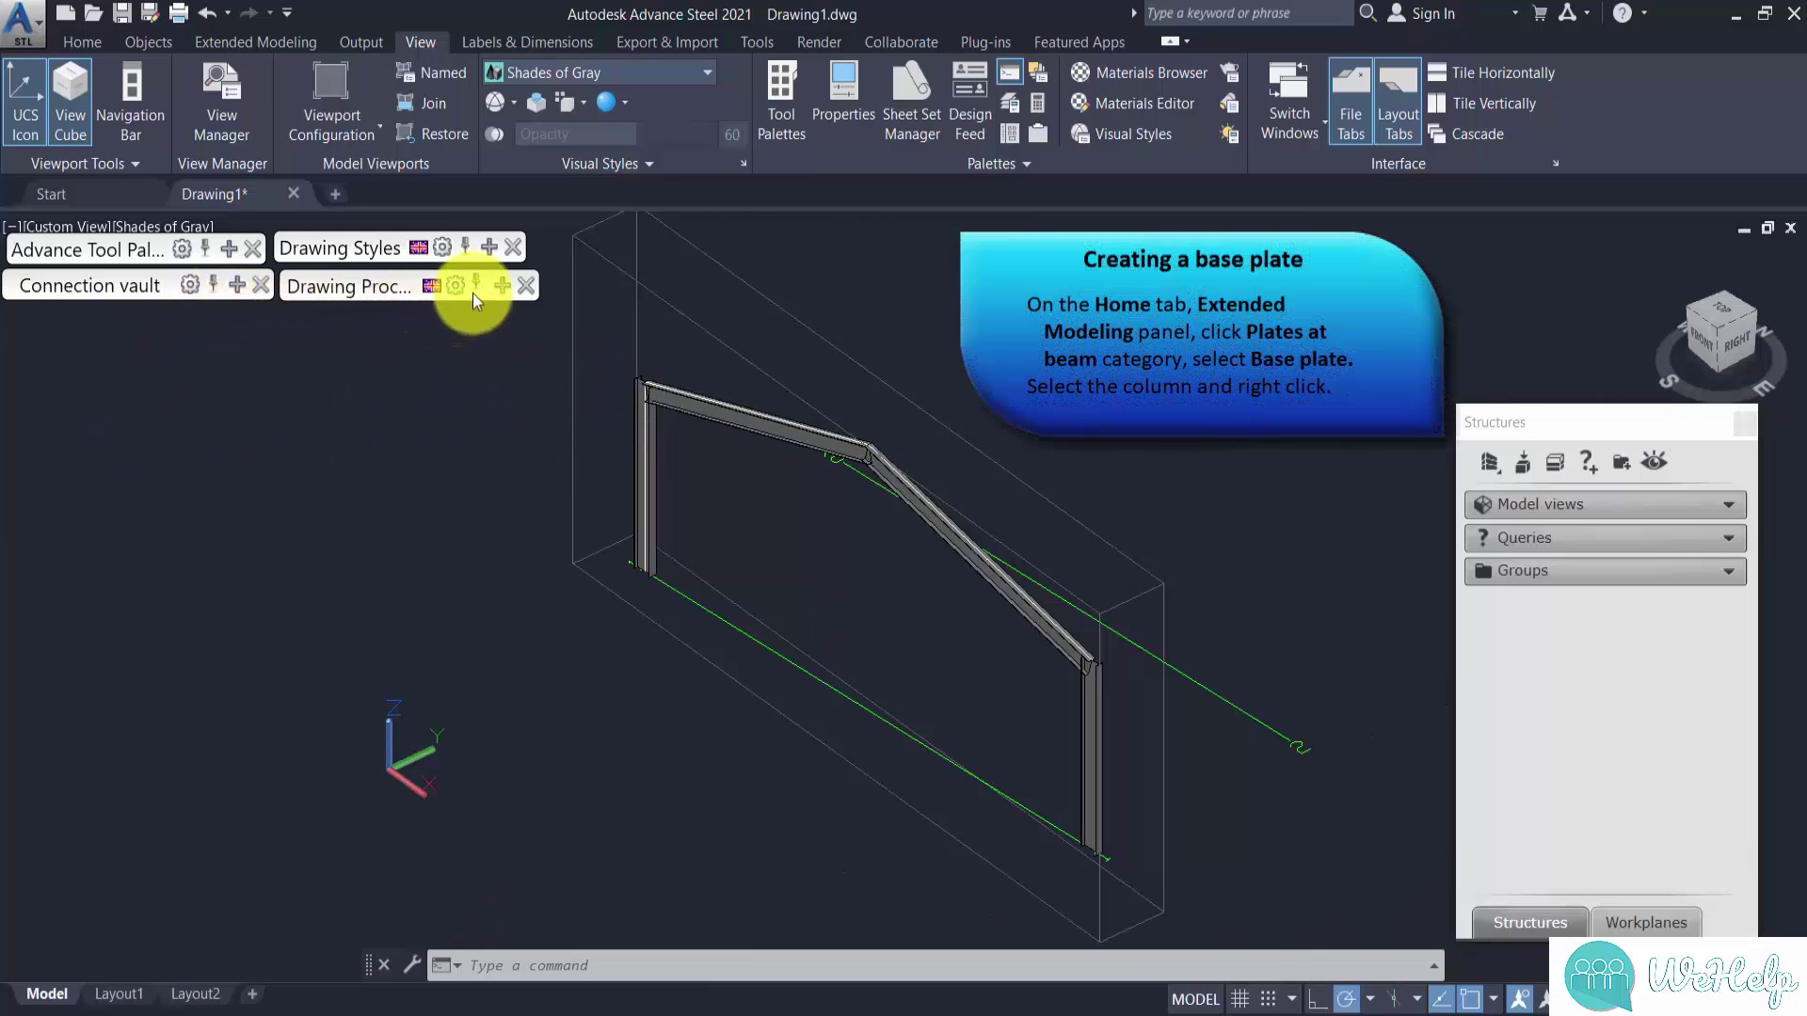
pyautogui.moveTo(500, 286)
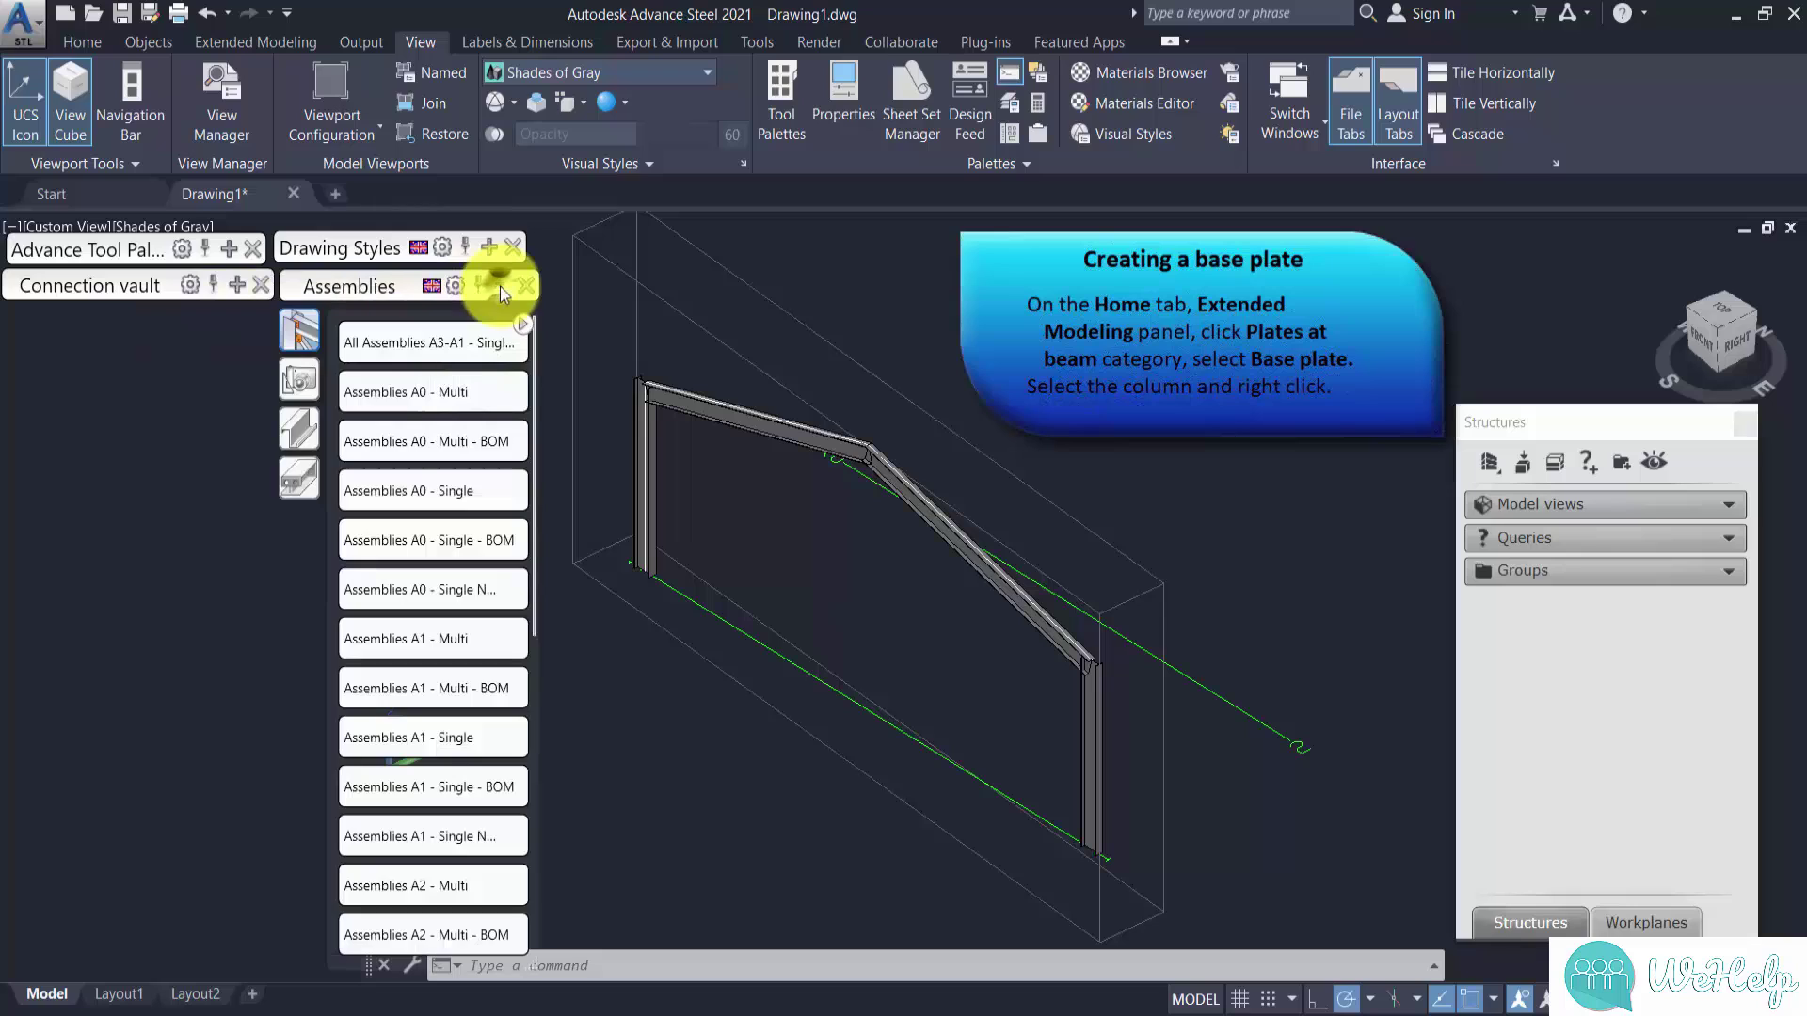
pyautogui.click(500, 286)
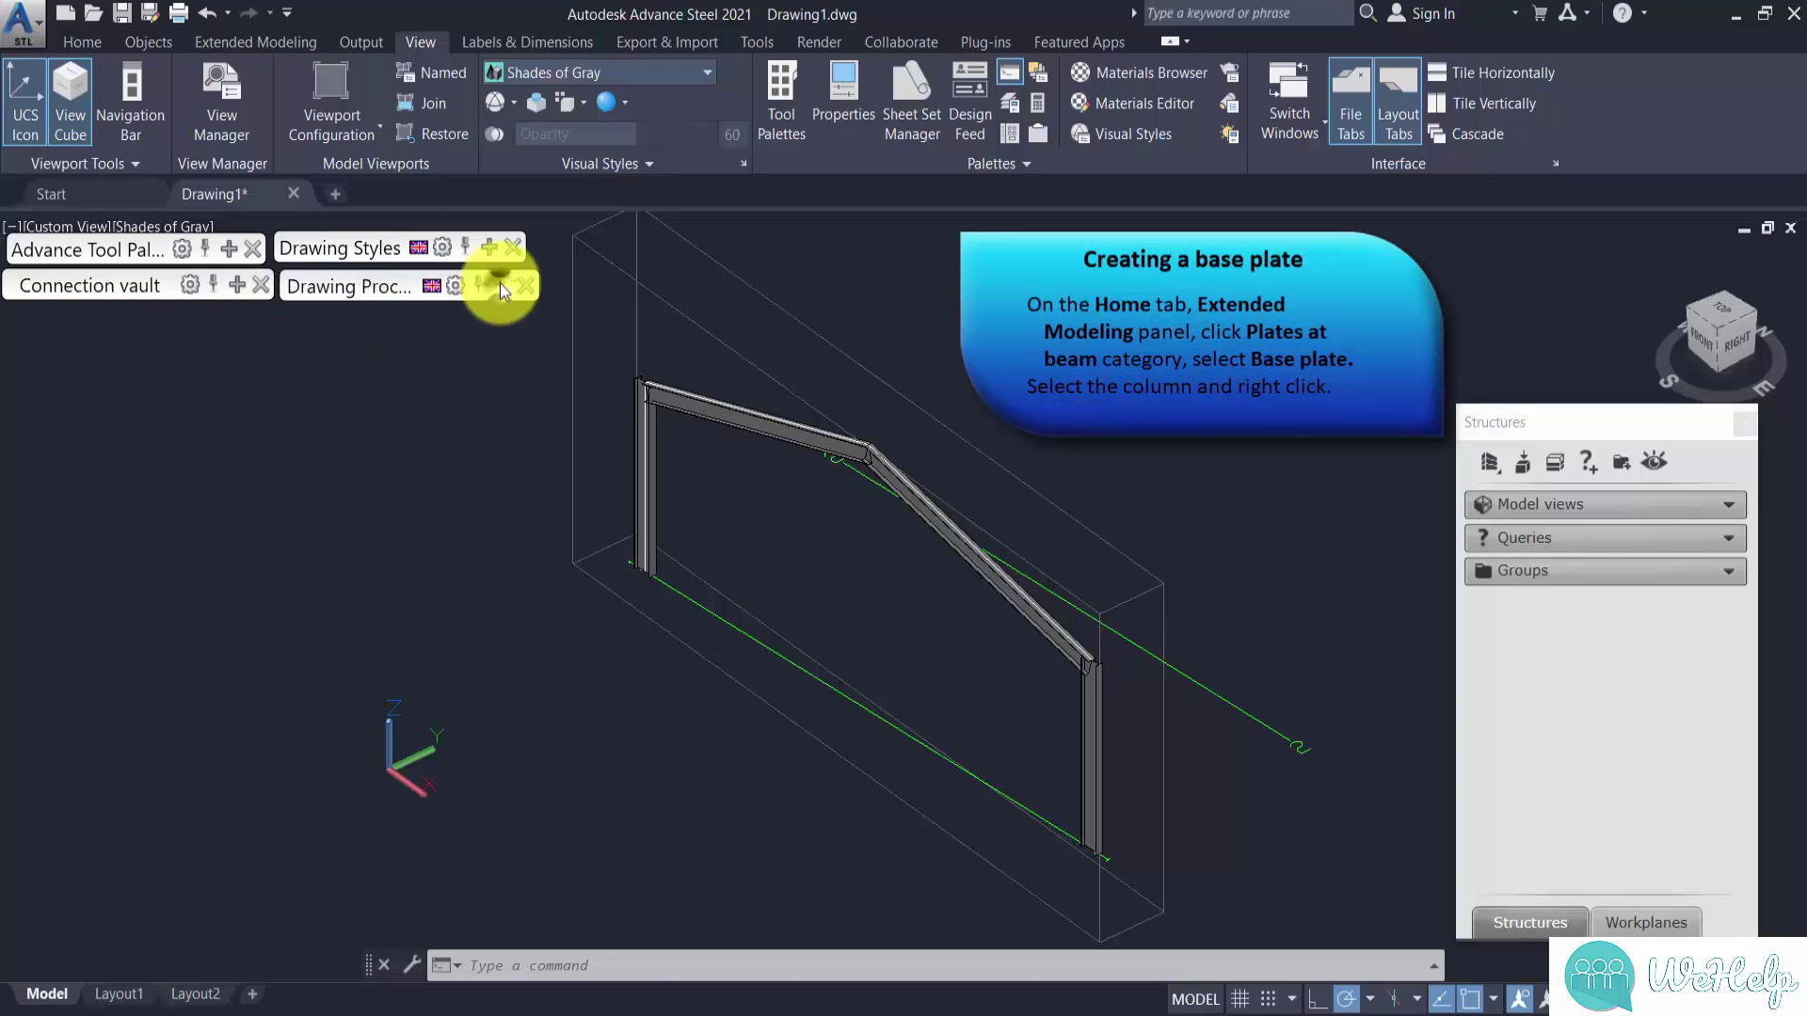
pyautogui.moveTo(483, 251)
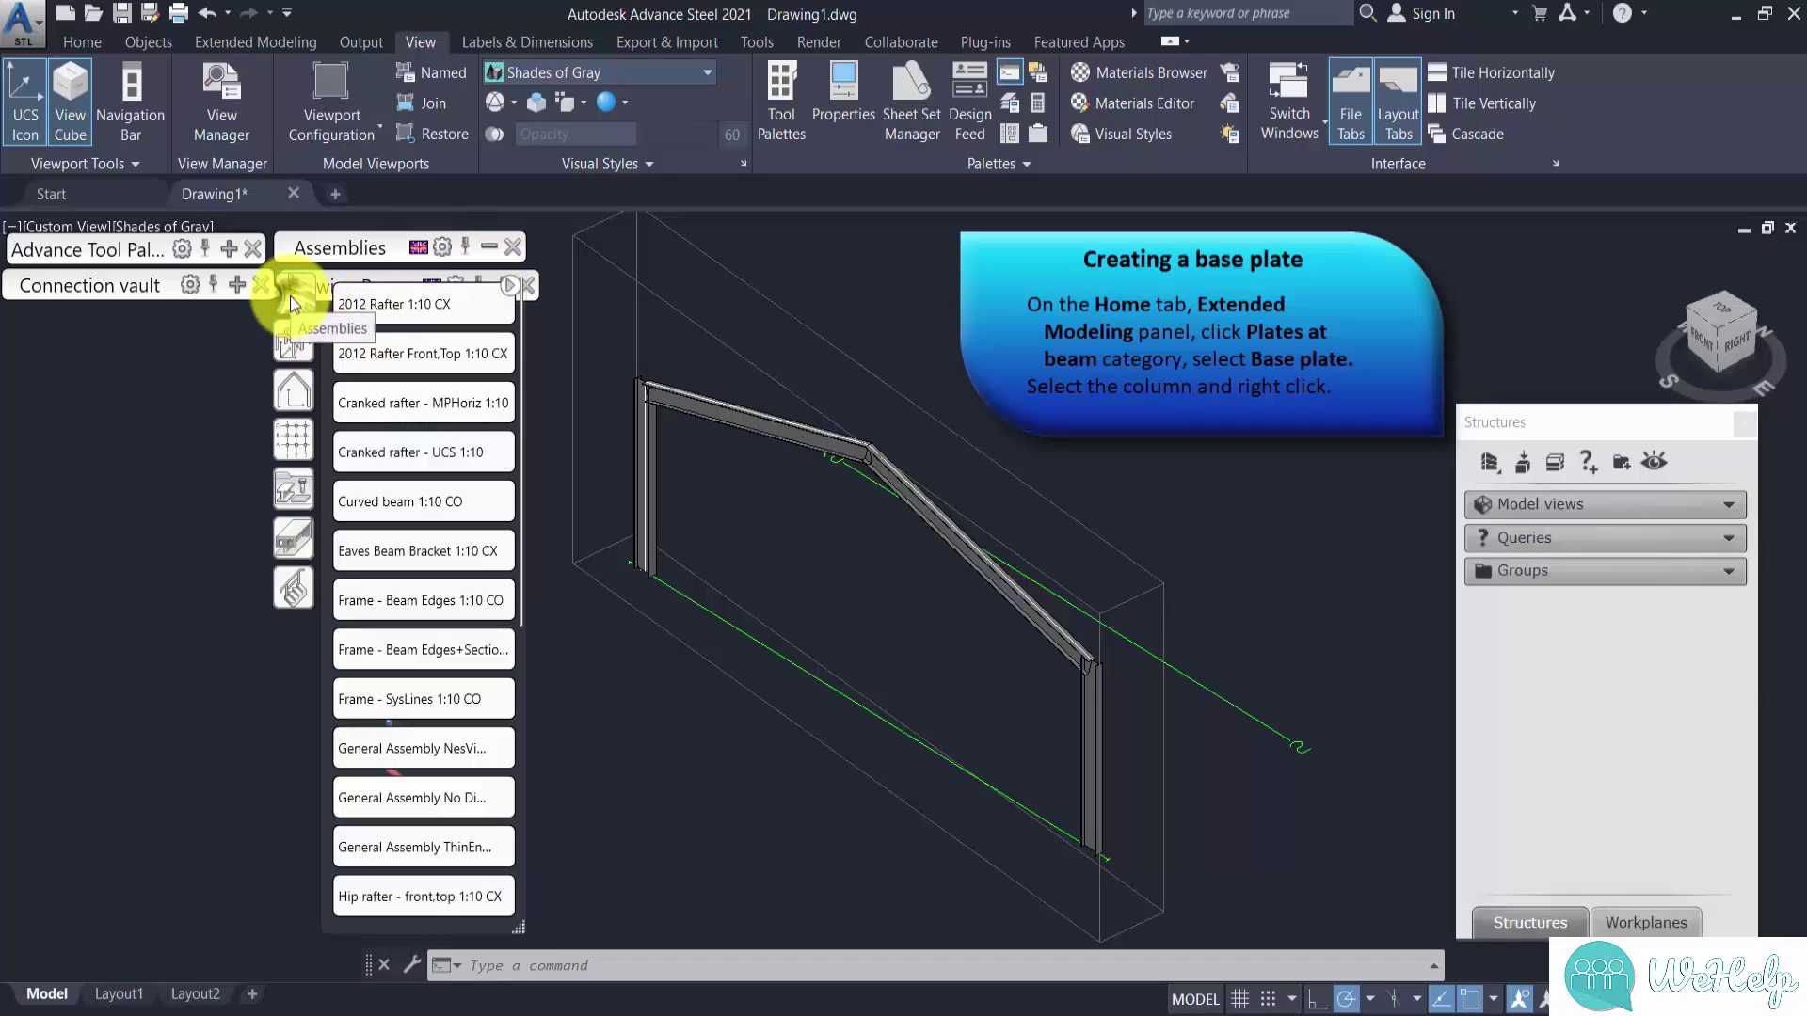
pyautogui.click(292, 339)
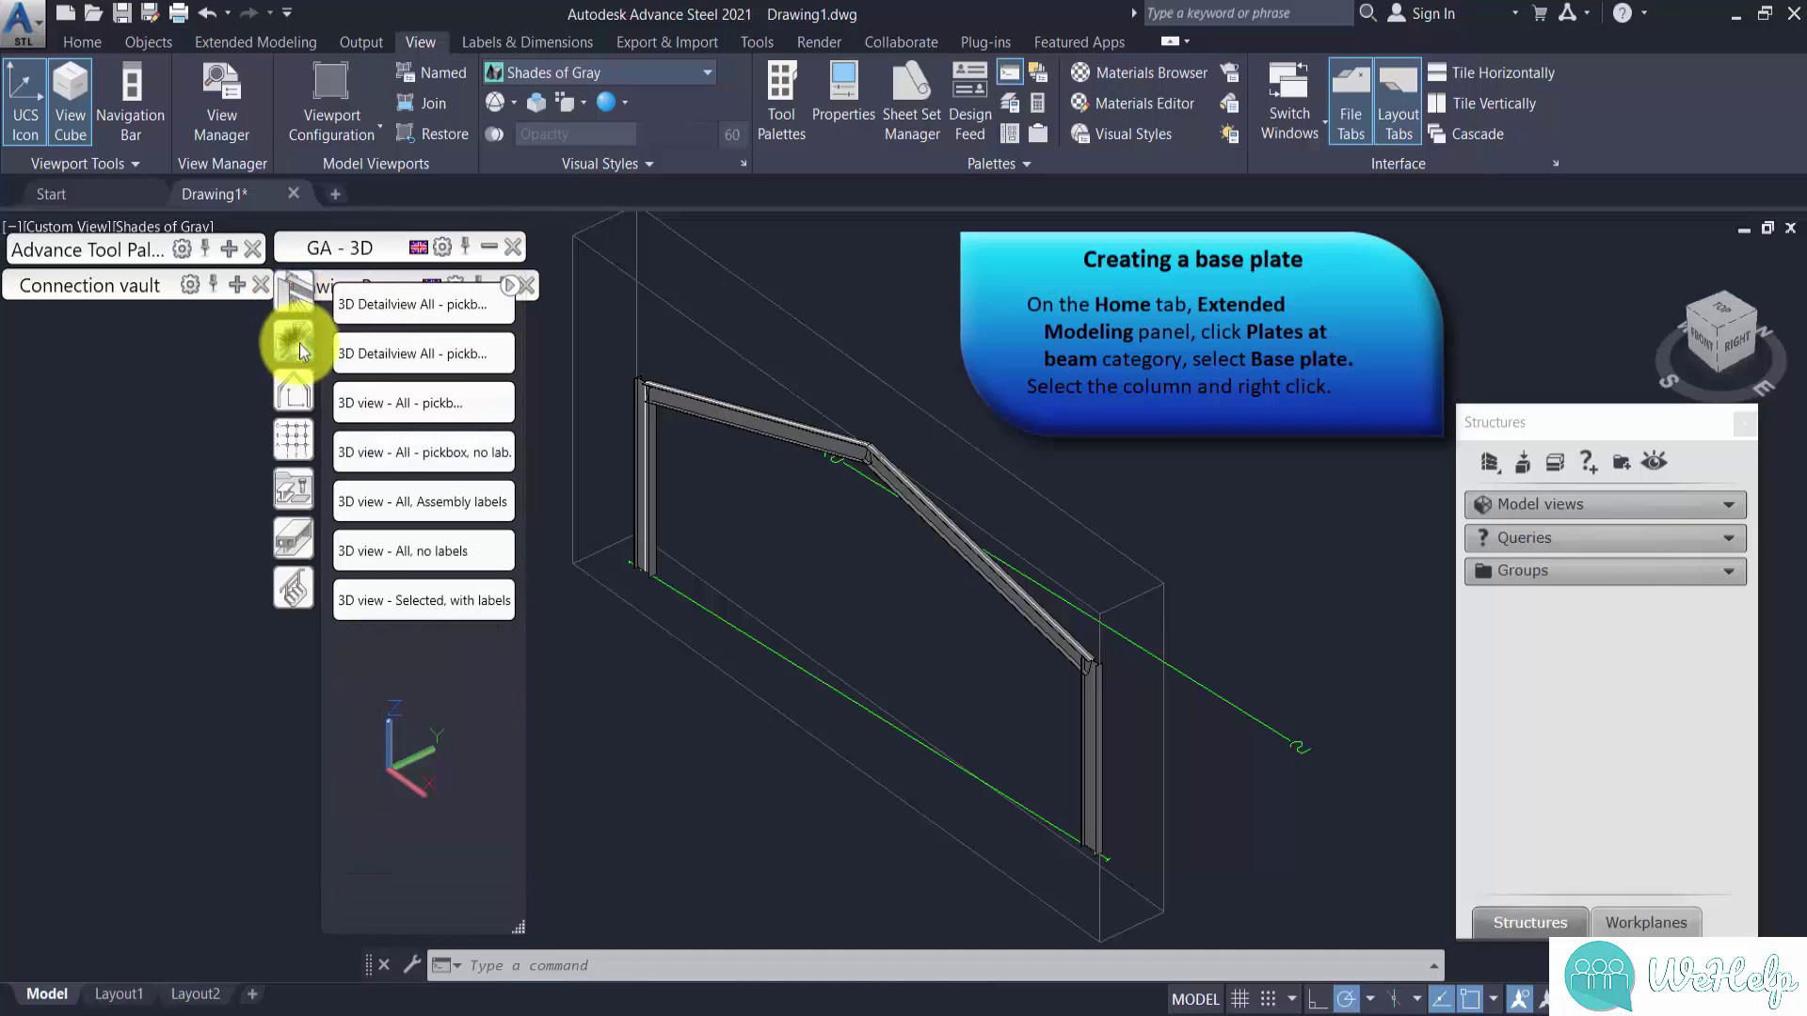
pyautogui.click(487, 247)
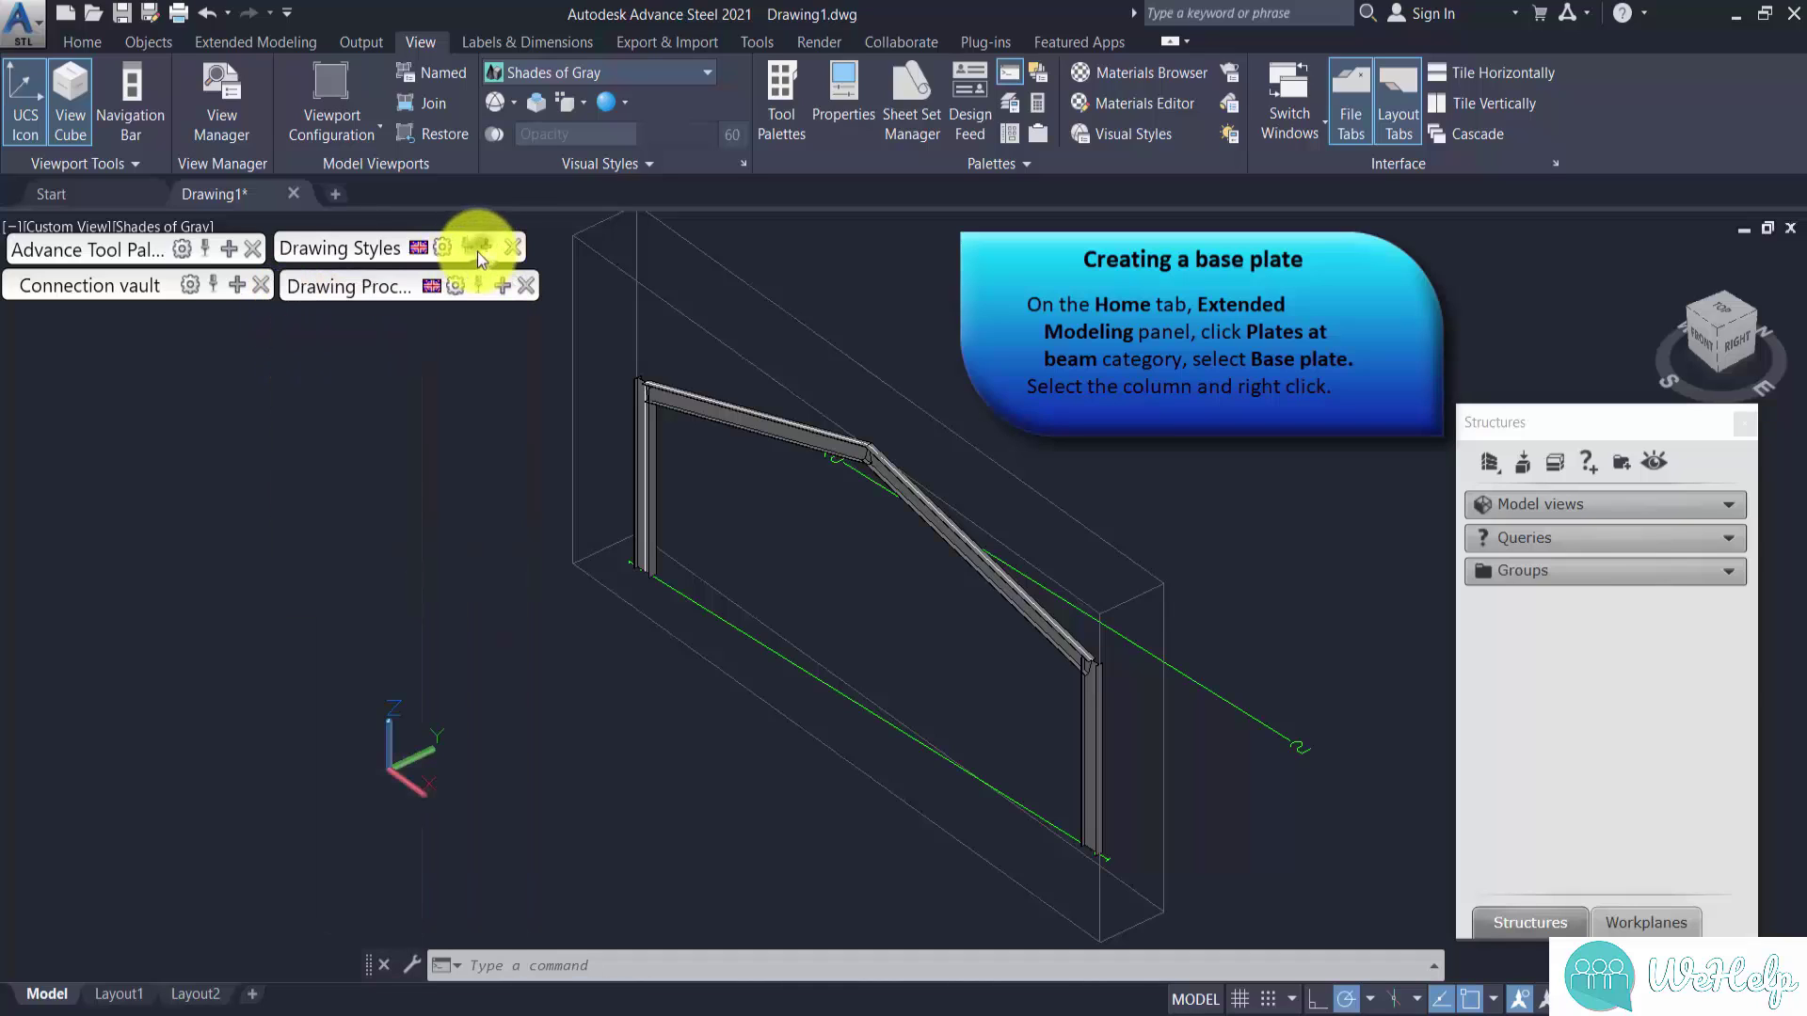
# Step: Add a base plate joint to the portal frame's left column without selecting an additional concrete object
pyautogui.click(231, 285)
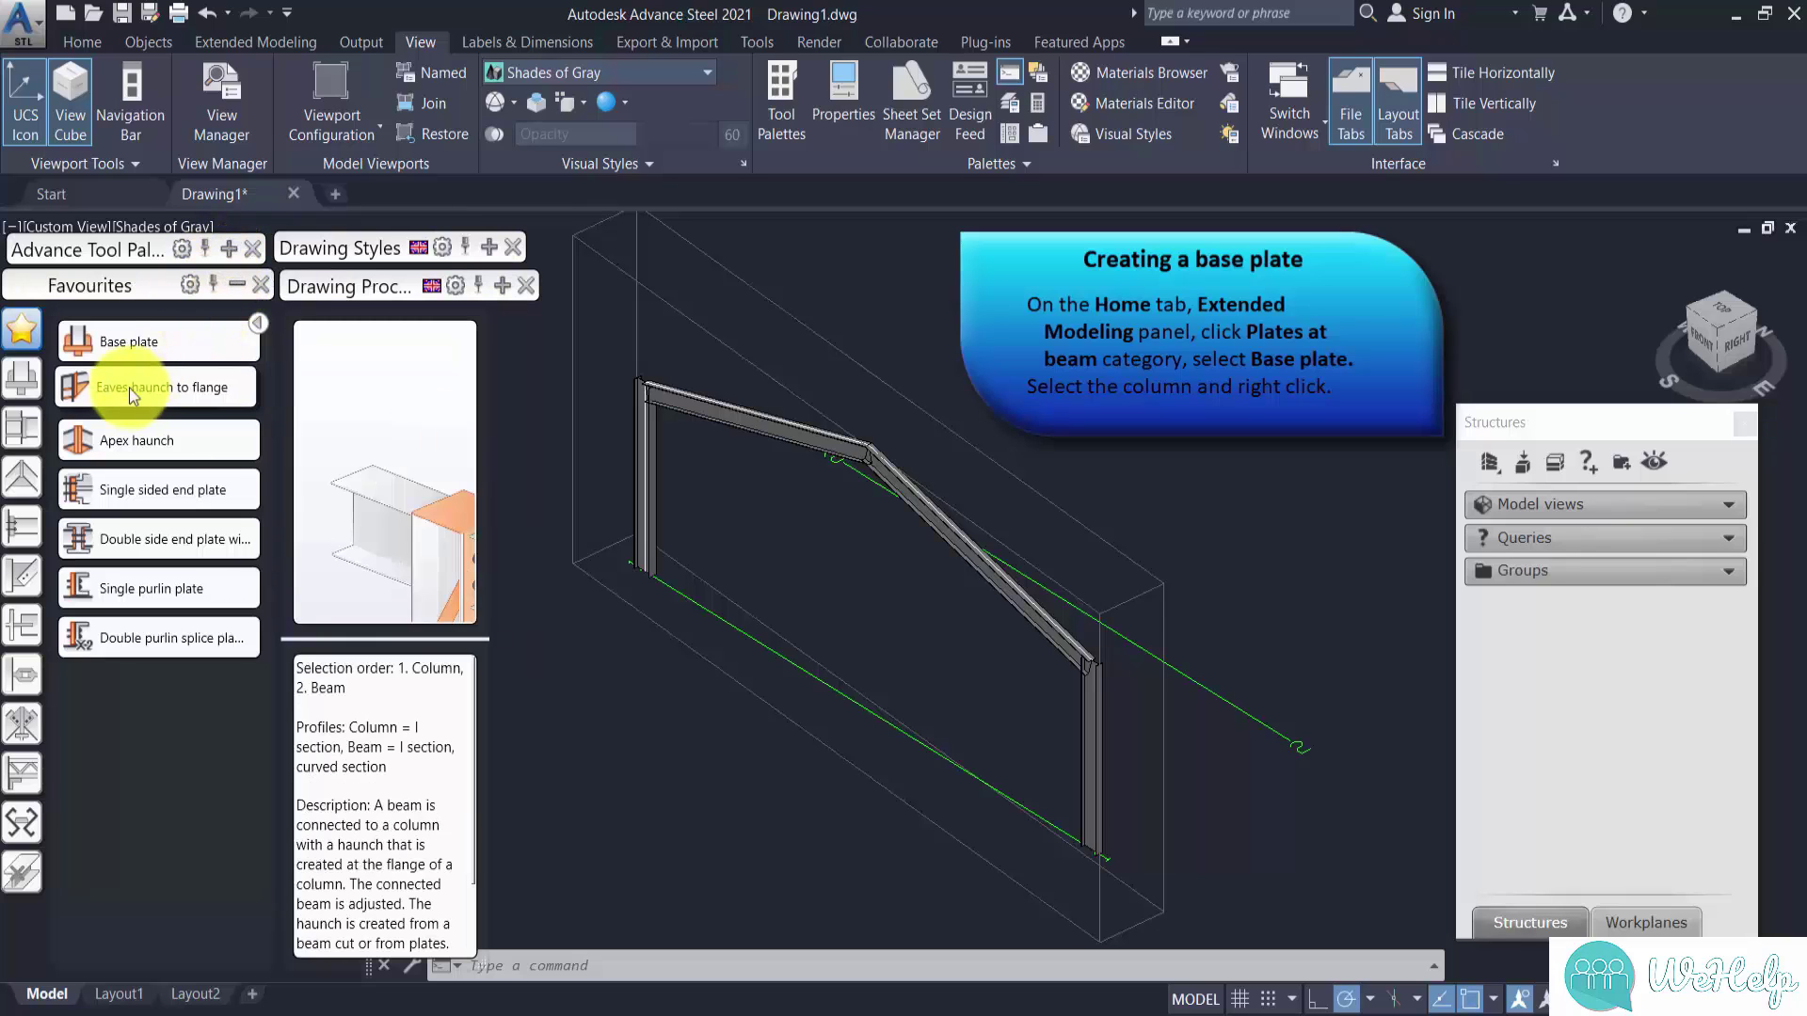
pyautogui.click(36, 376)
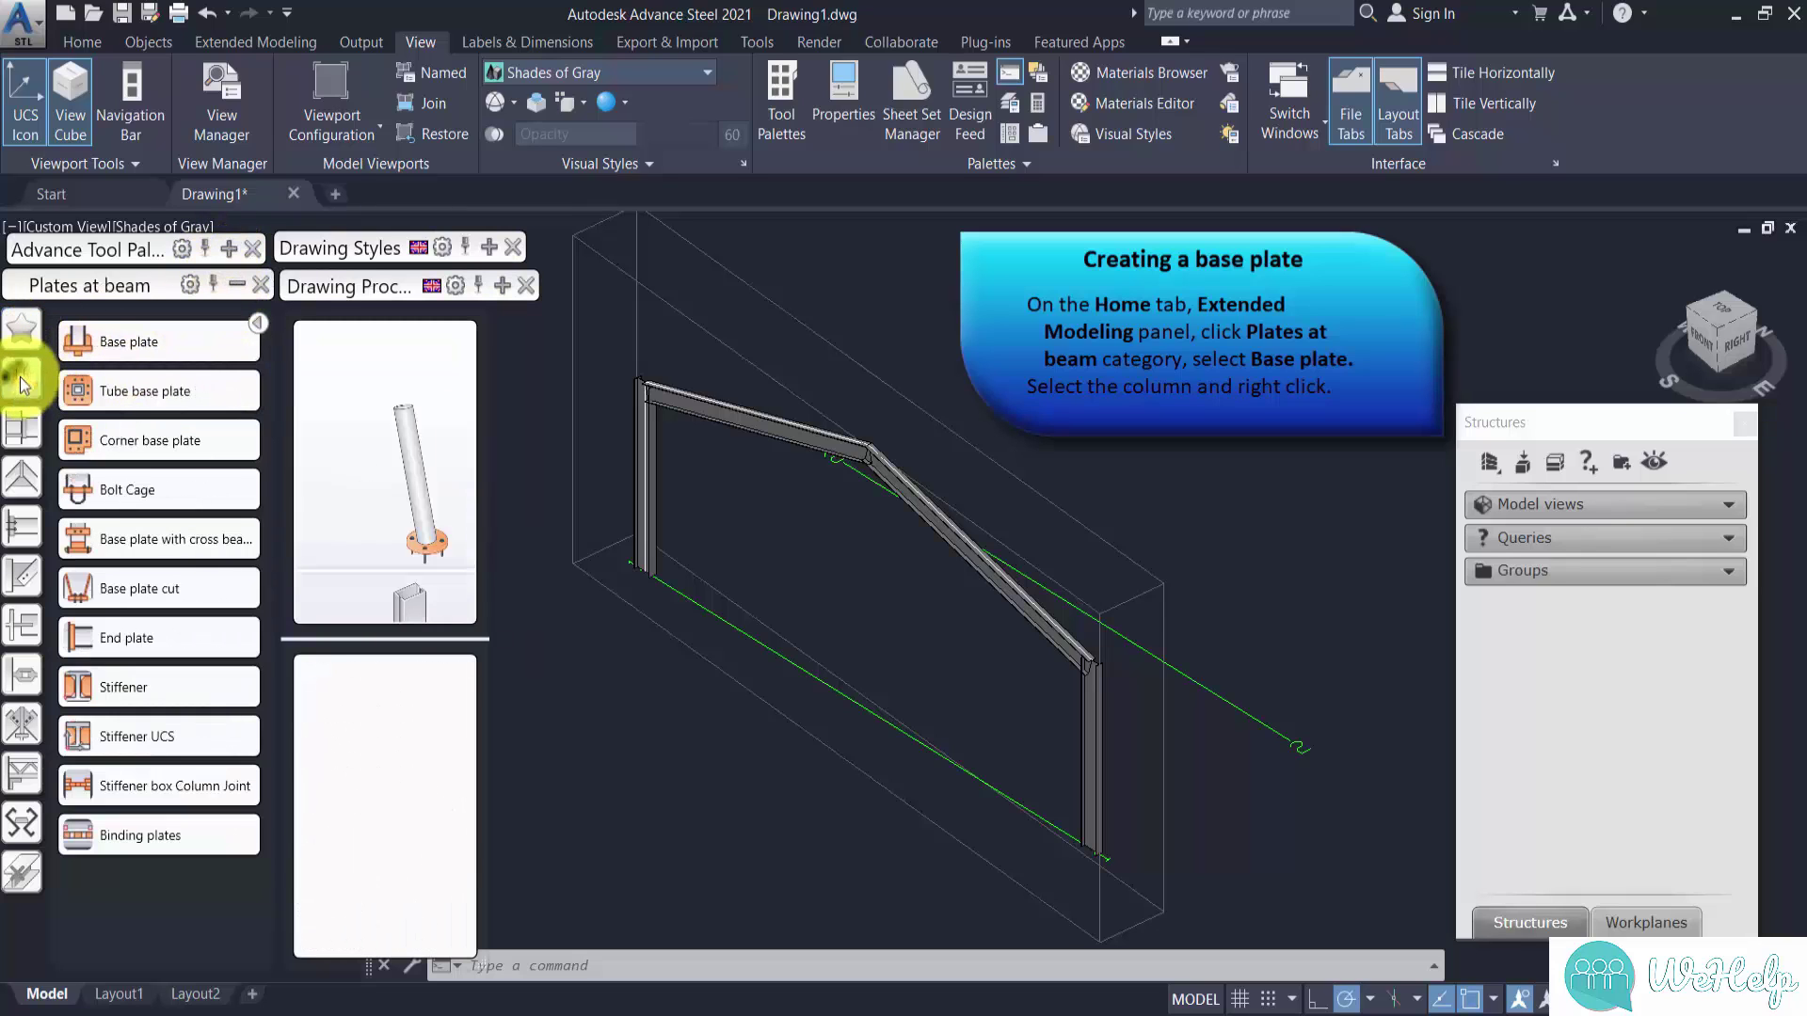
pyautogui.click(109, 342)
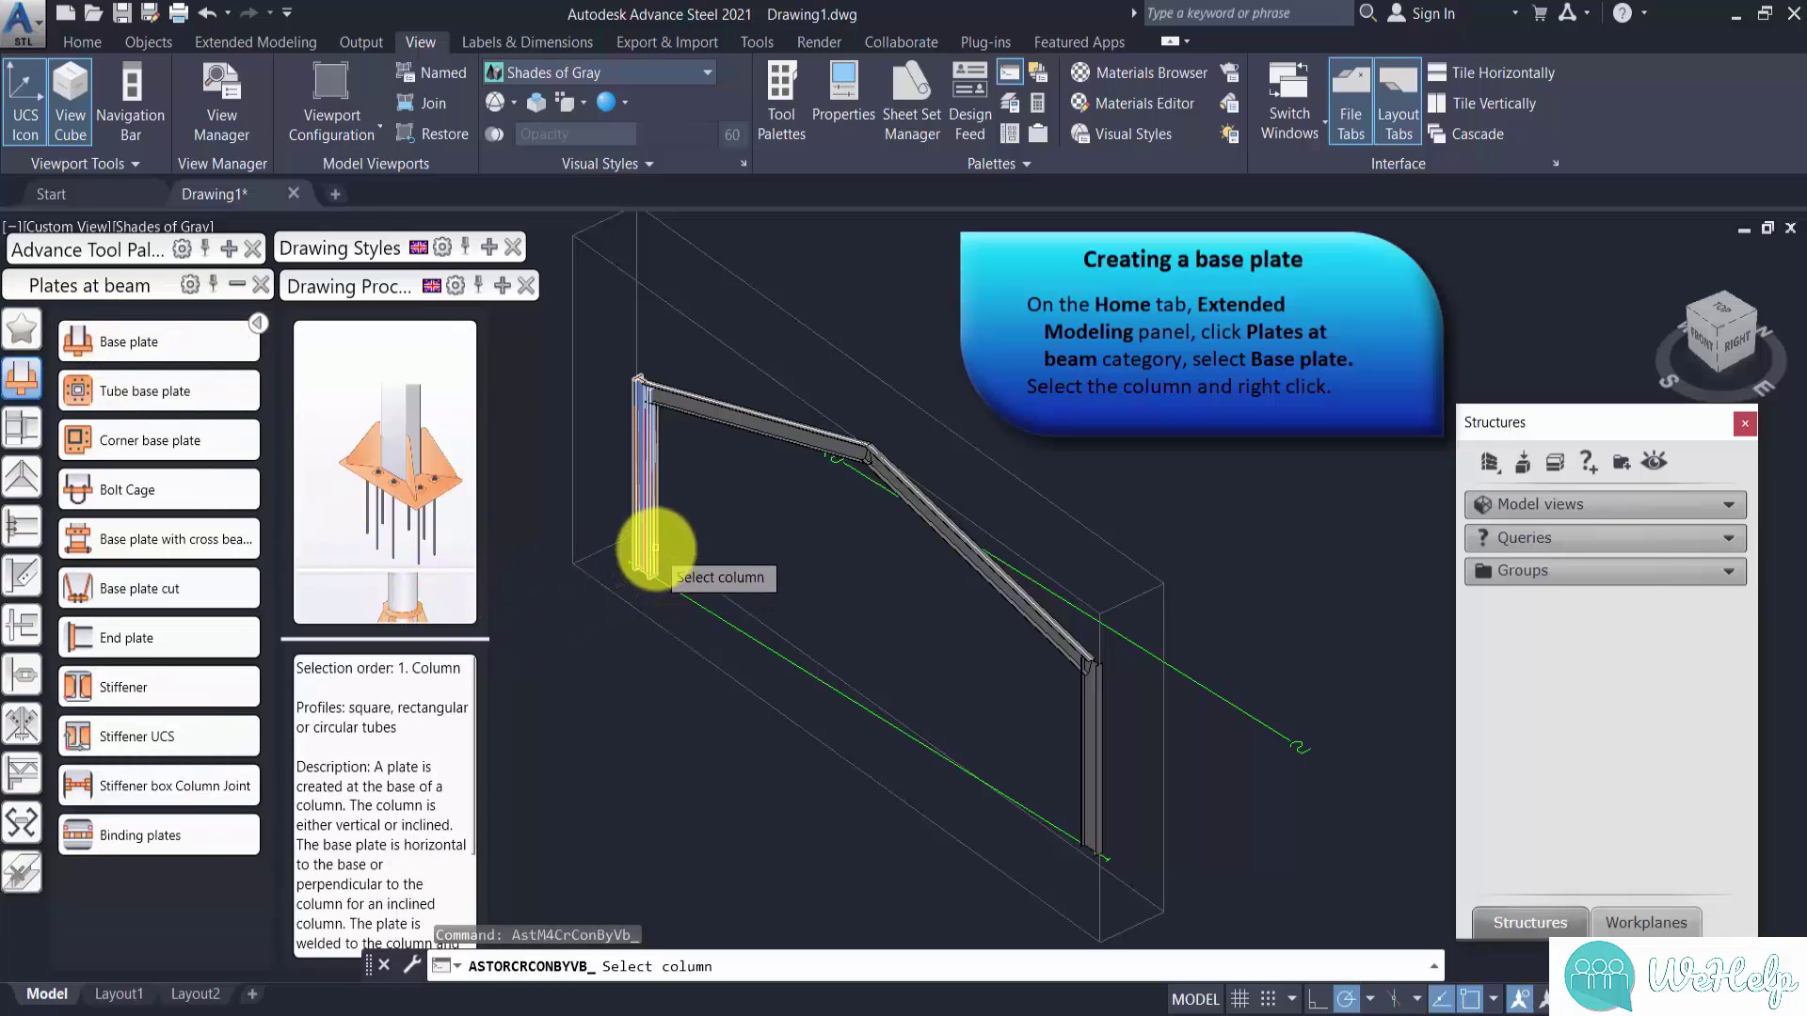
pyautogui.click(654, 548)
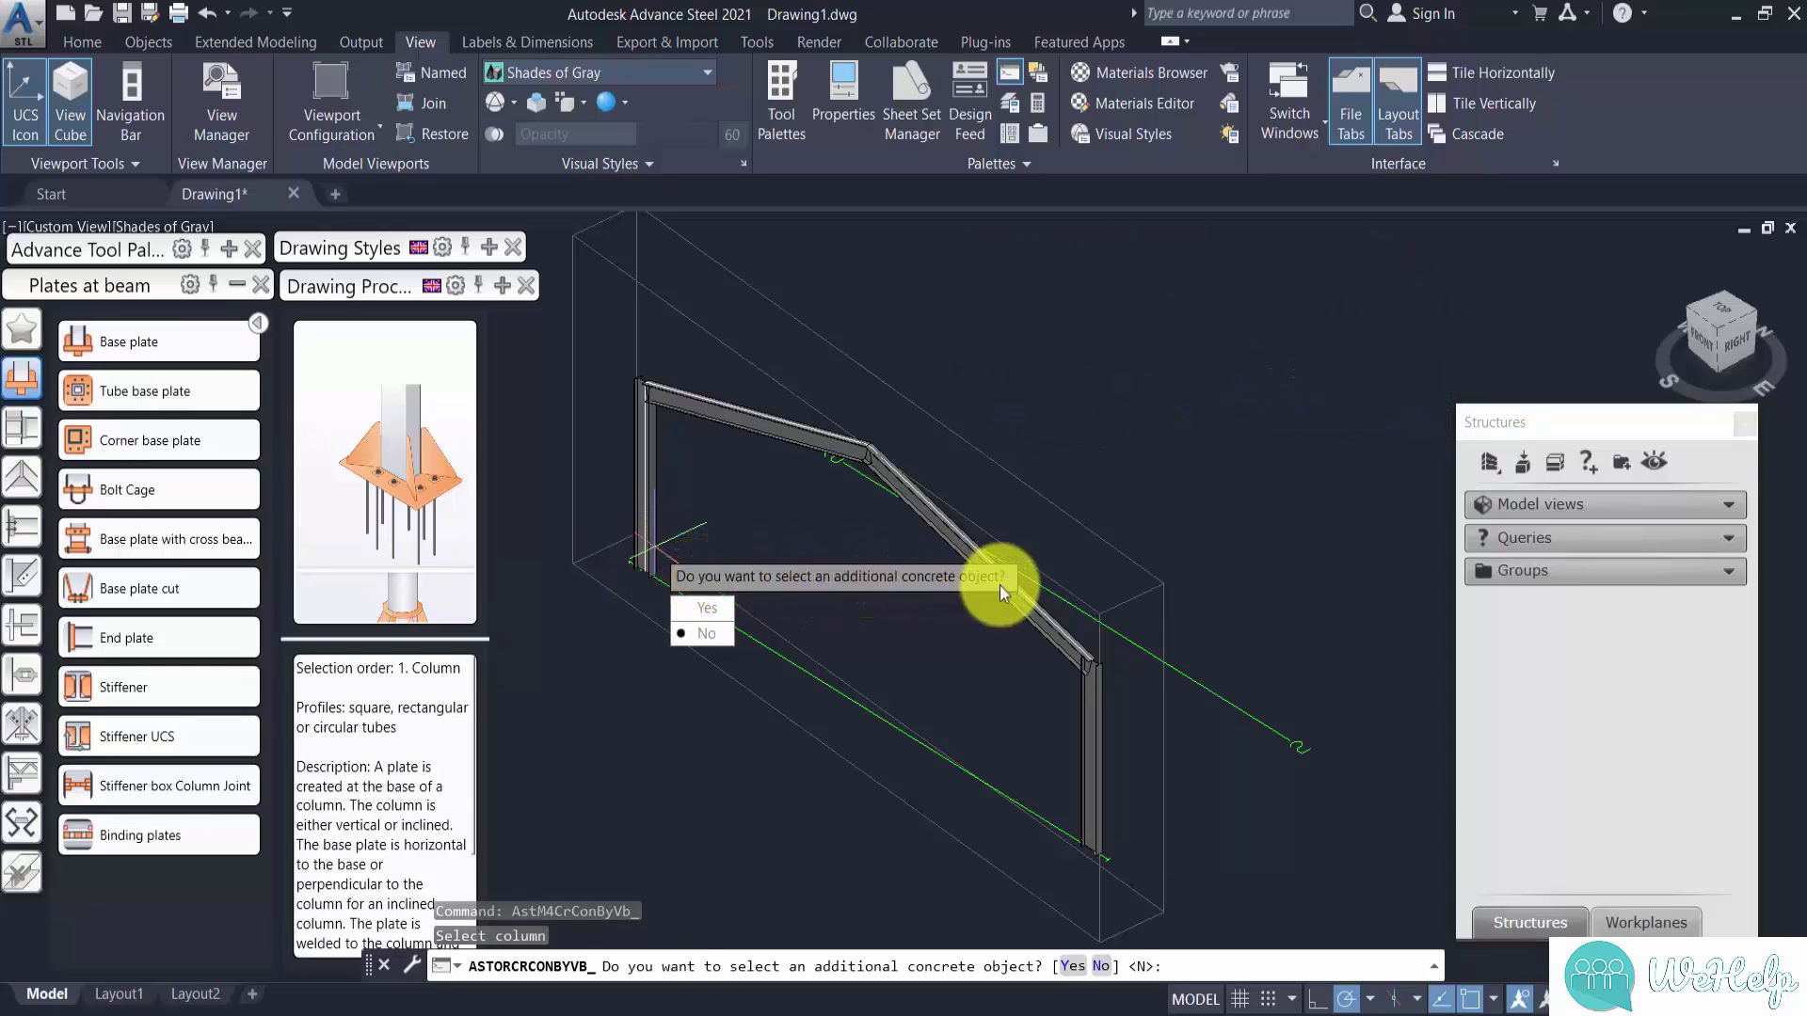
pyautogui.click(717, 635)
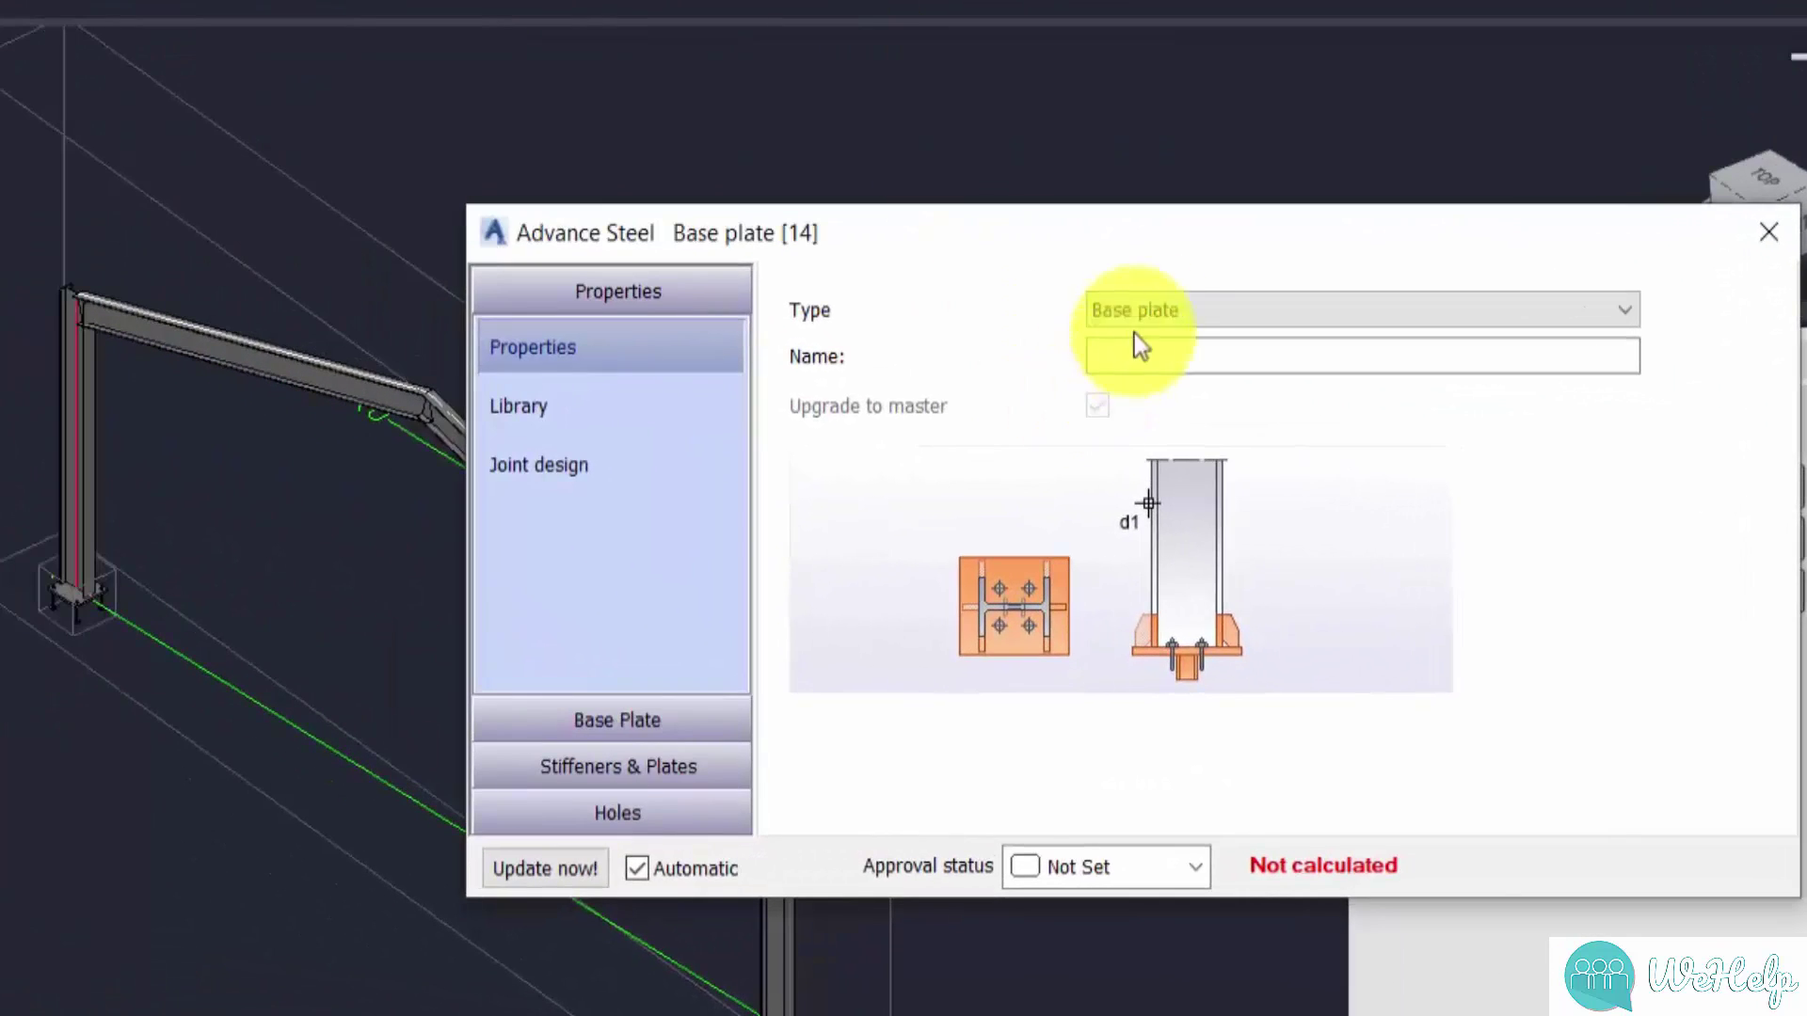
# Step: Examine the base plate joint's type, its library of predefined plate sizes and its joint design settings
pyautogui.click(1165, 312)
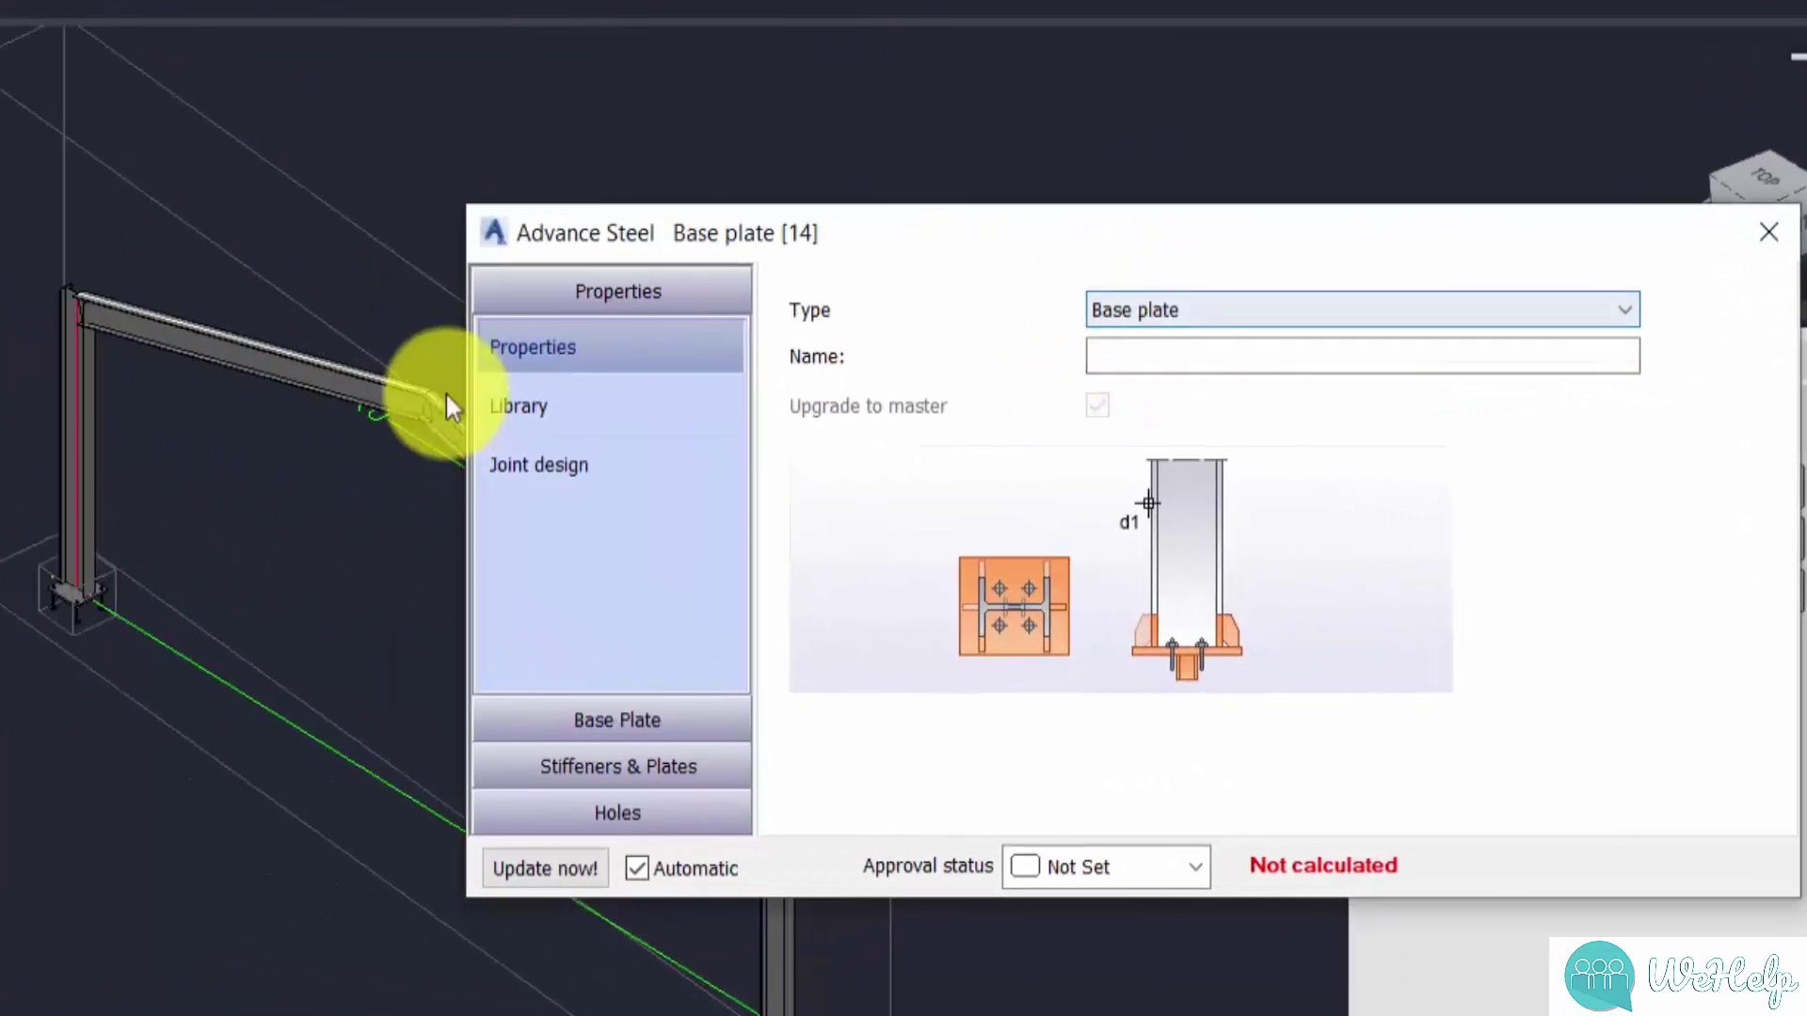
pyautogui.click(620, 352)
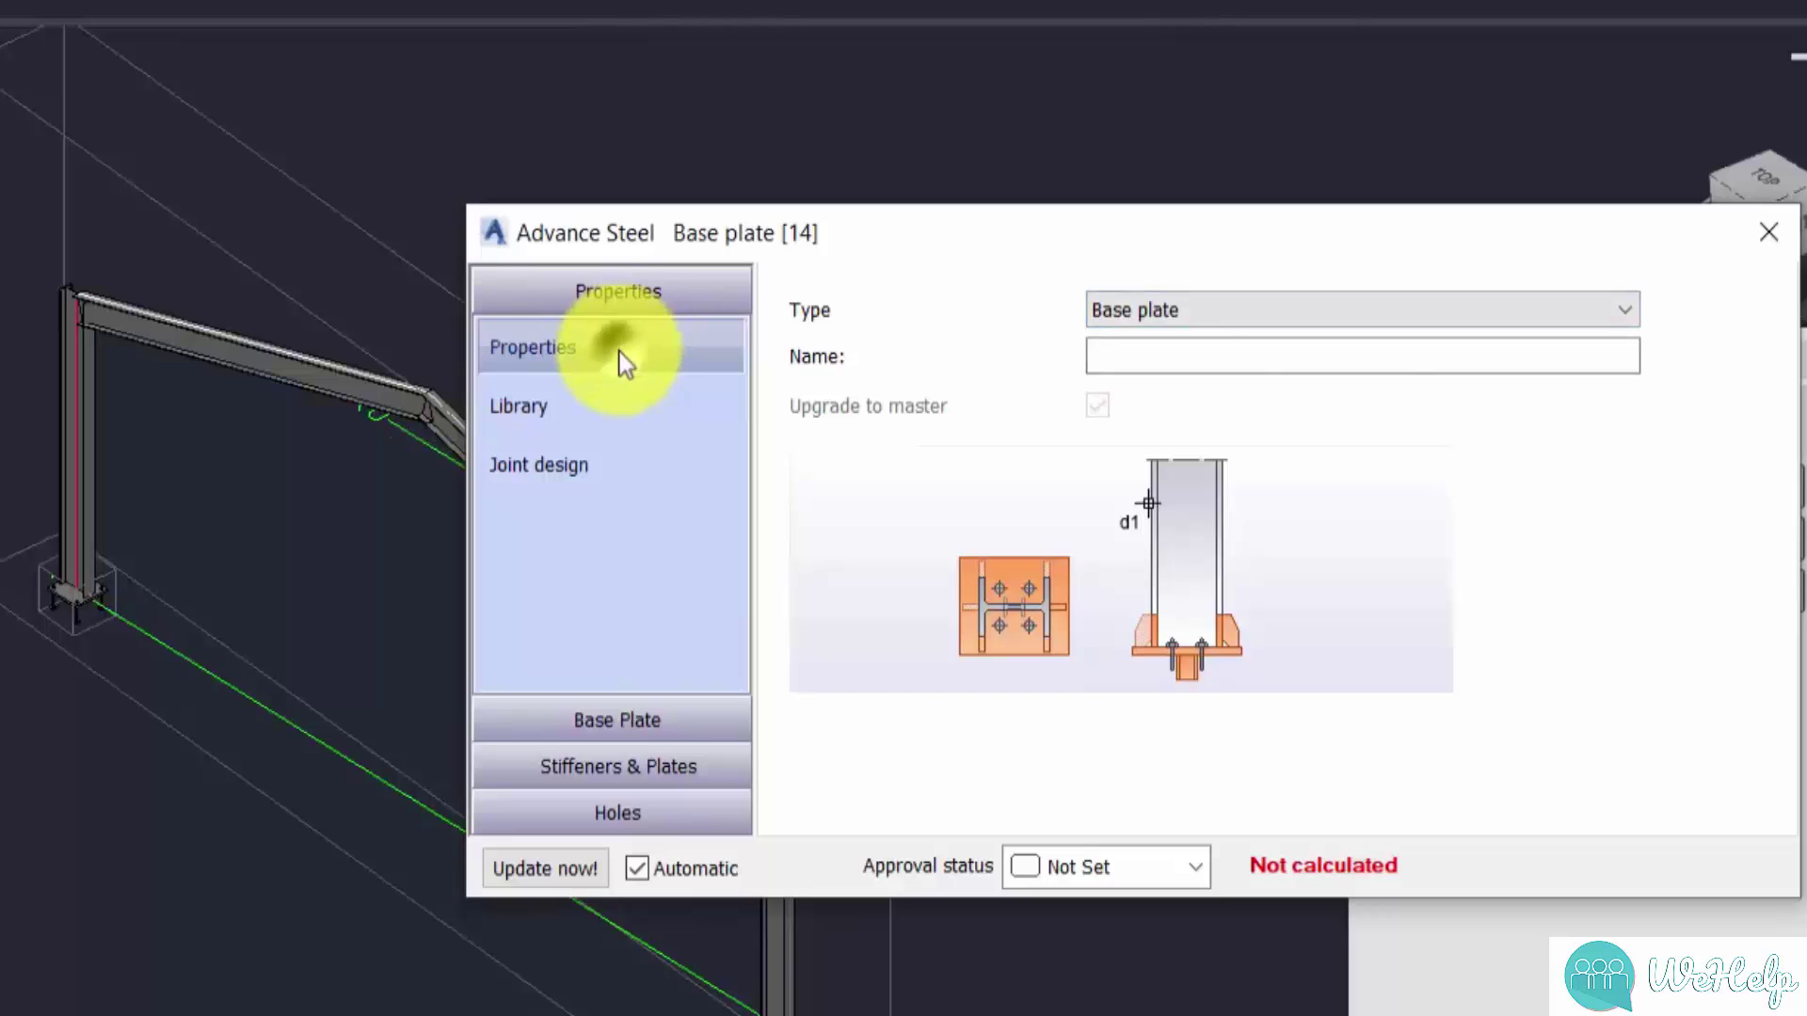
pyautogui.click(560, 410)
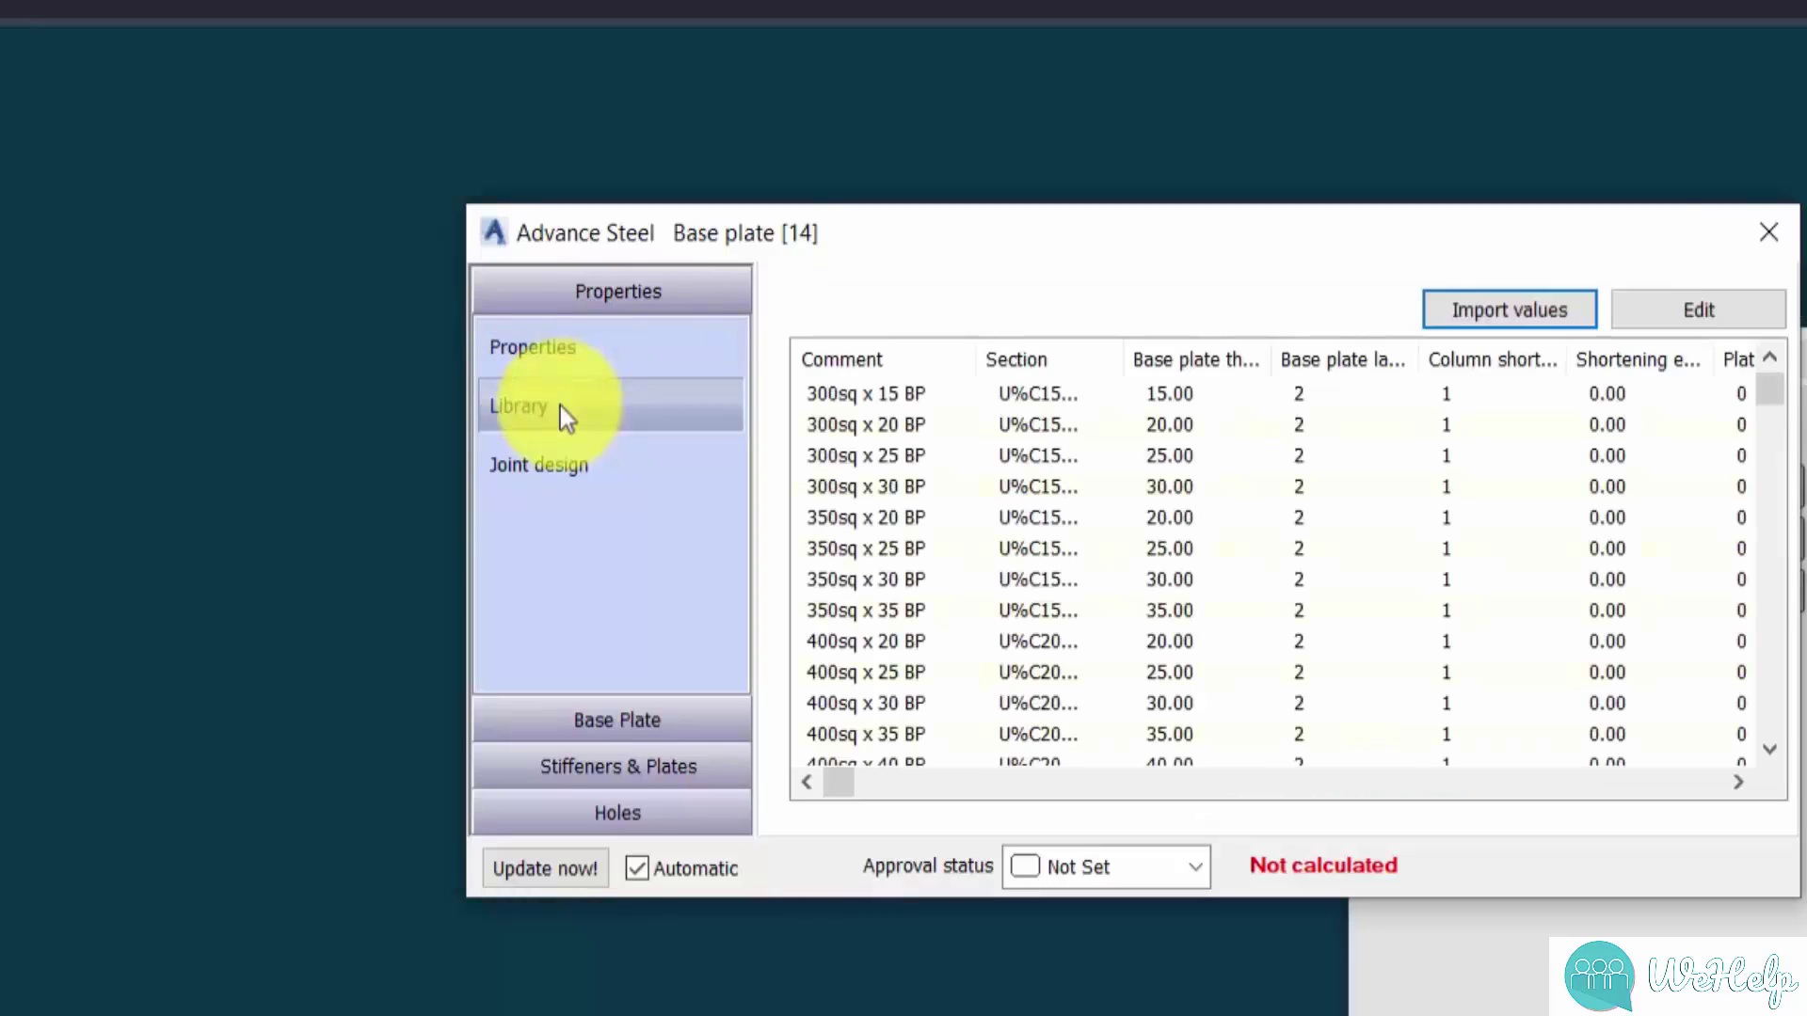
pyautogui.click(565, 467)
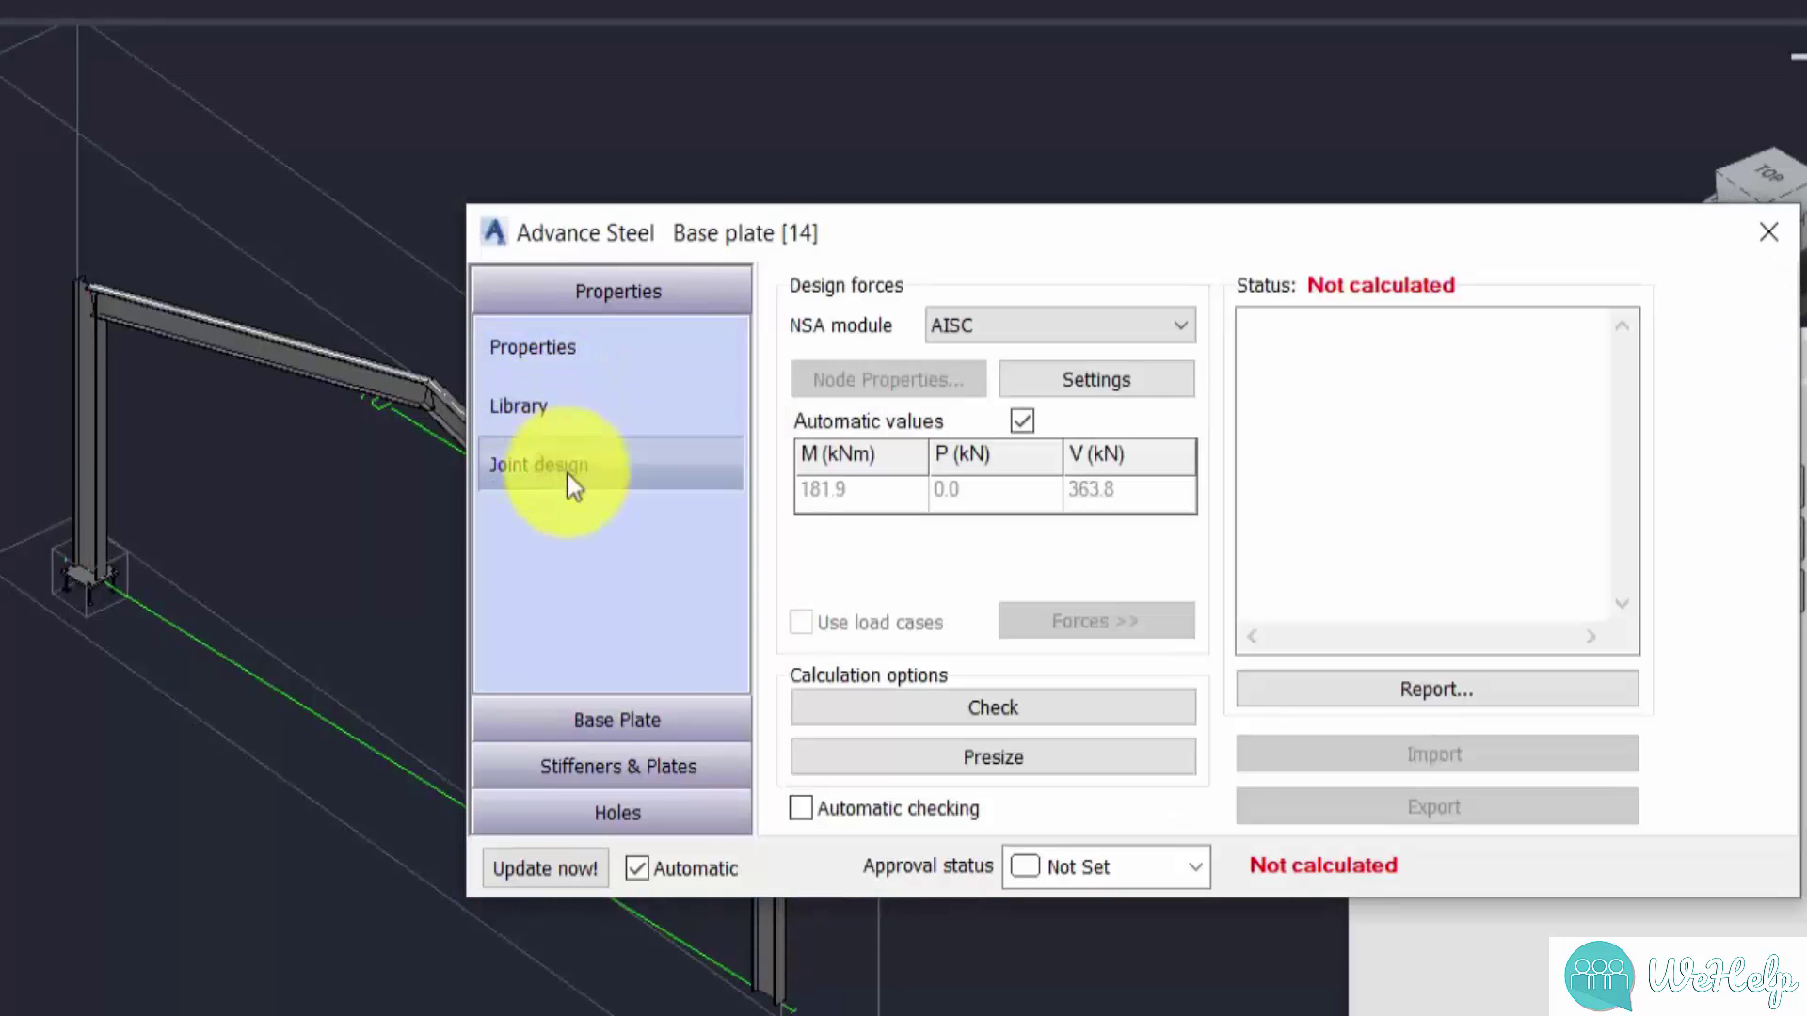
# Step: Set the base plate's thickness to 20 in its layout settings
pyautogui.click(593, 722)
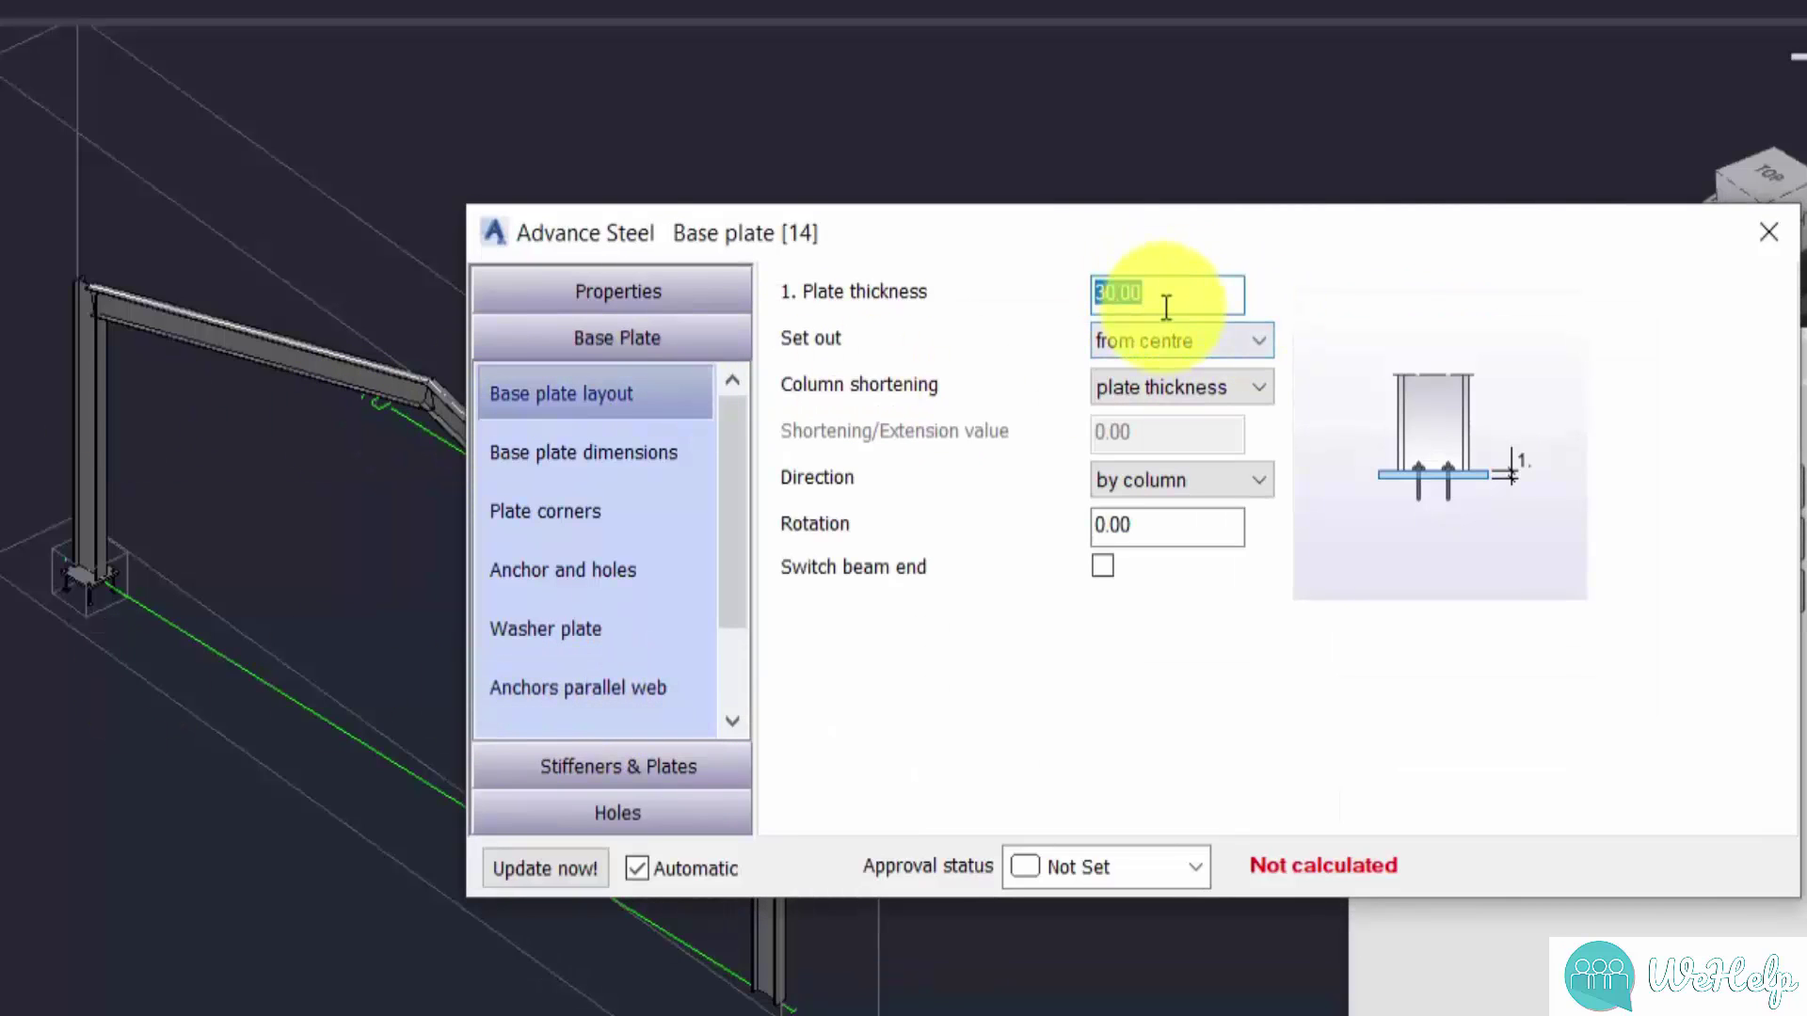
pyautogui.moveTo(1188, 292); pyautogui.dragTo(1028, 292)
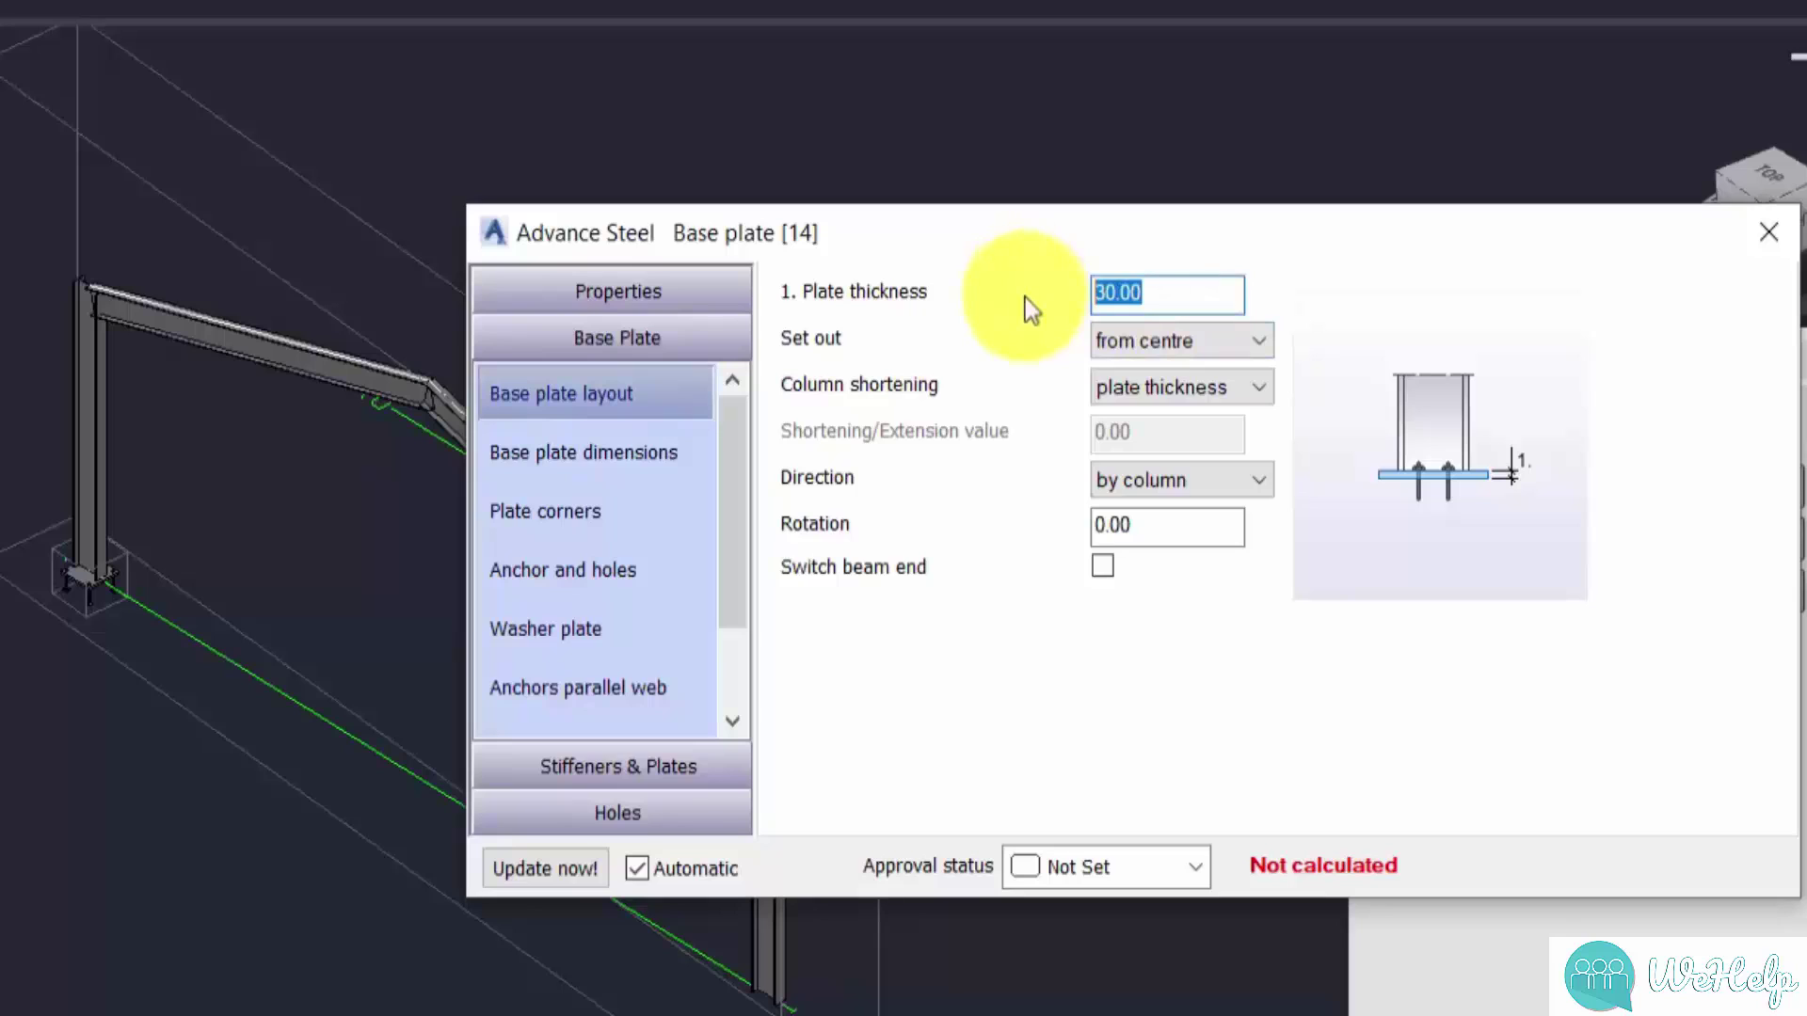
pyautogui.write('20')
pyautogui.press('Return')
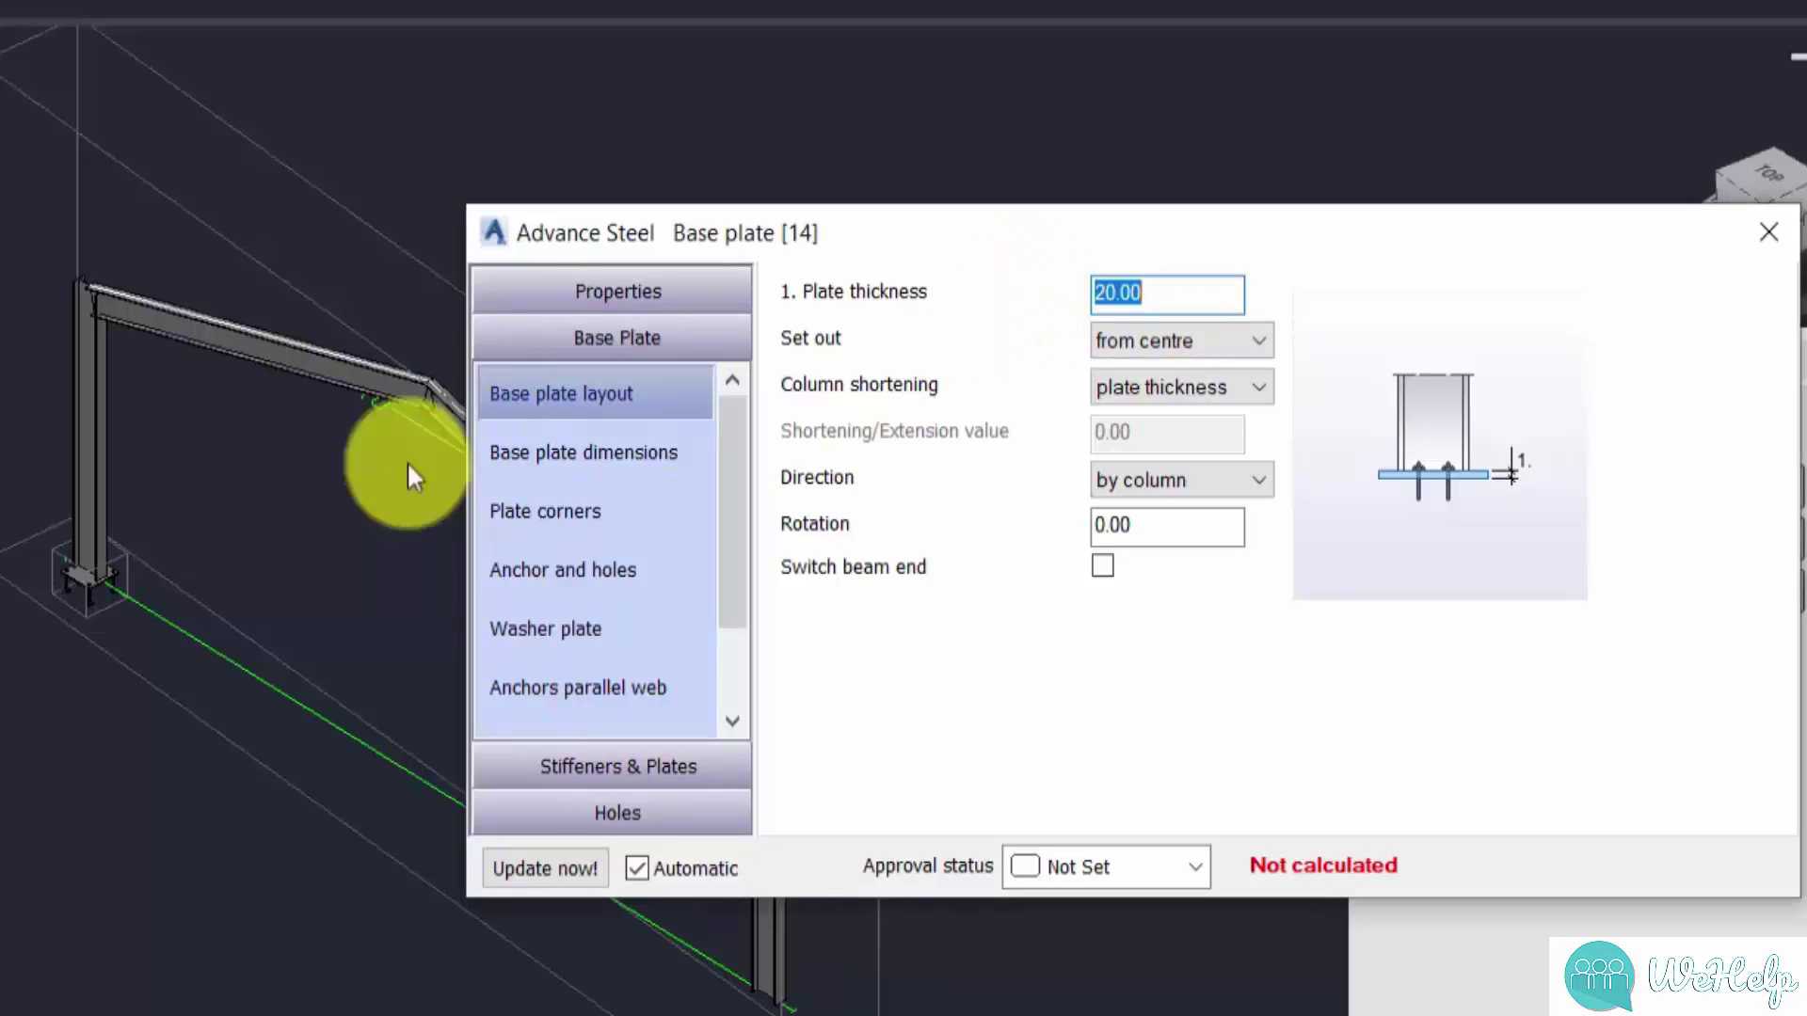
# Step: Review the base plate's dimensions and corner settings, and change its anchors to the hooked type before closing the joint settings
pyautogui.scroll(5, 88, 584)
pyautogui.scroll(3, 64, 618)
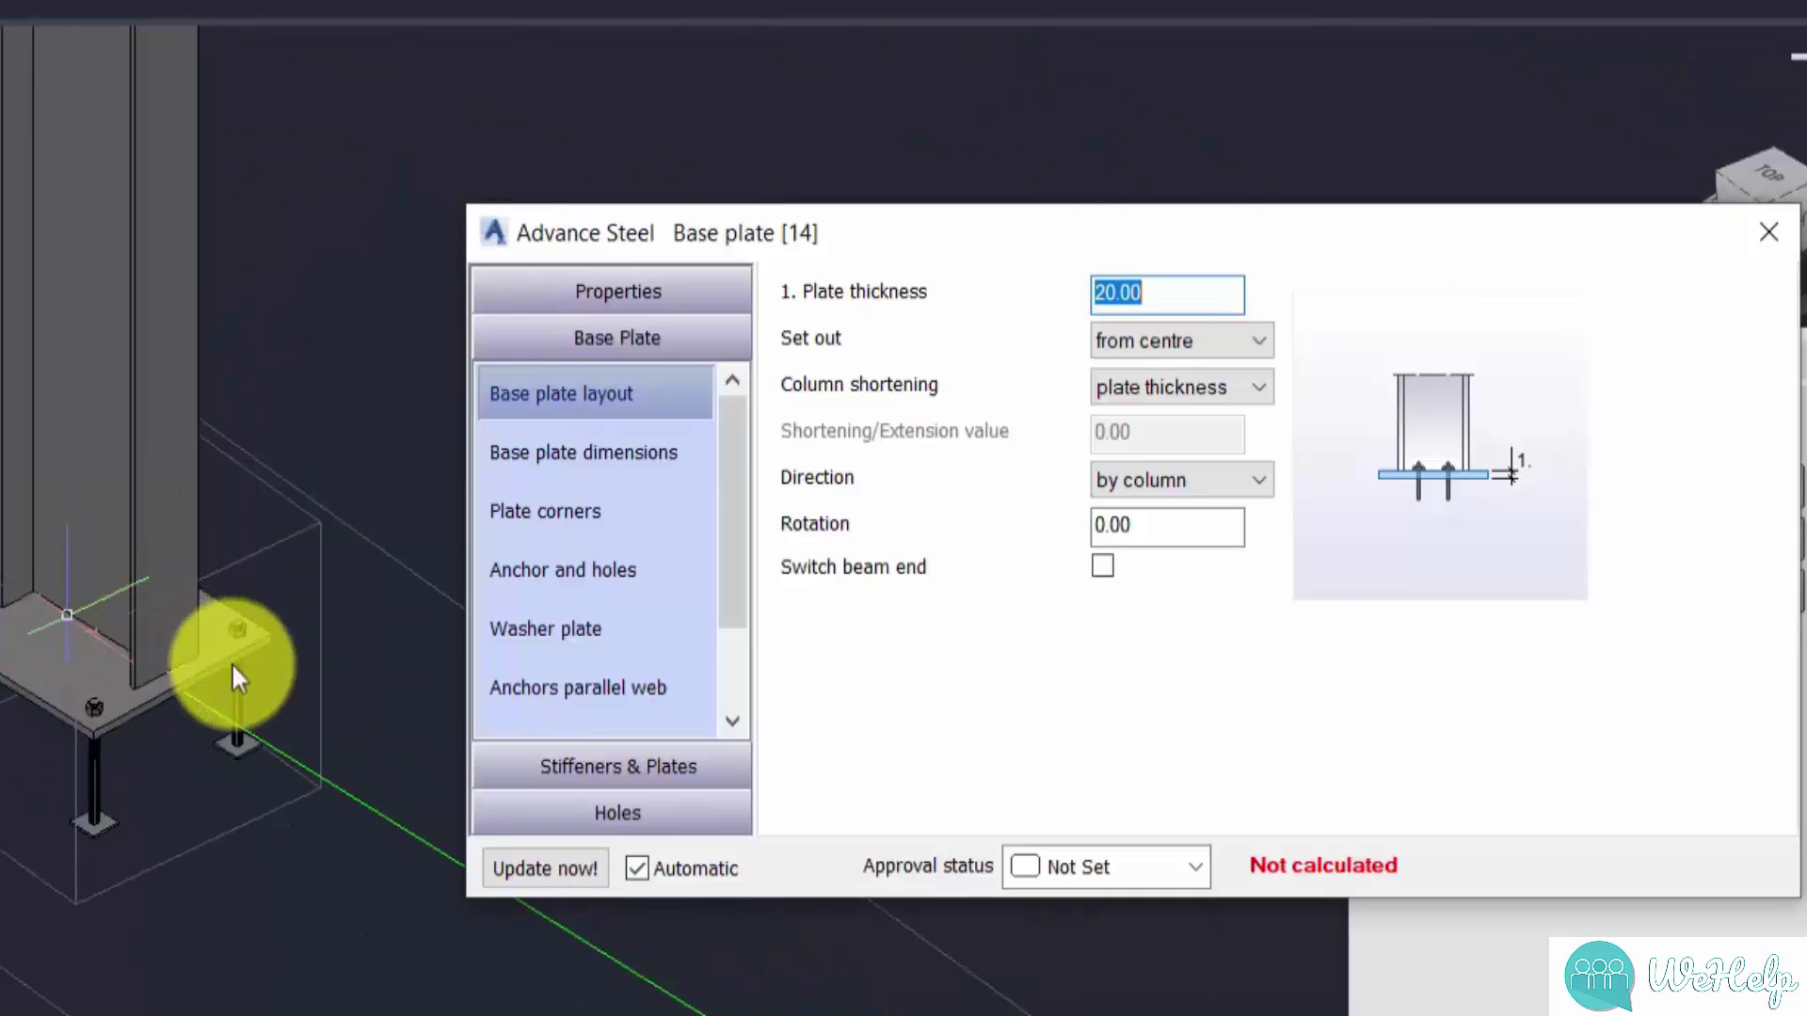
pyautogui.scroll(2, 37, 611)
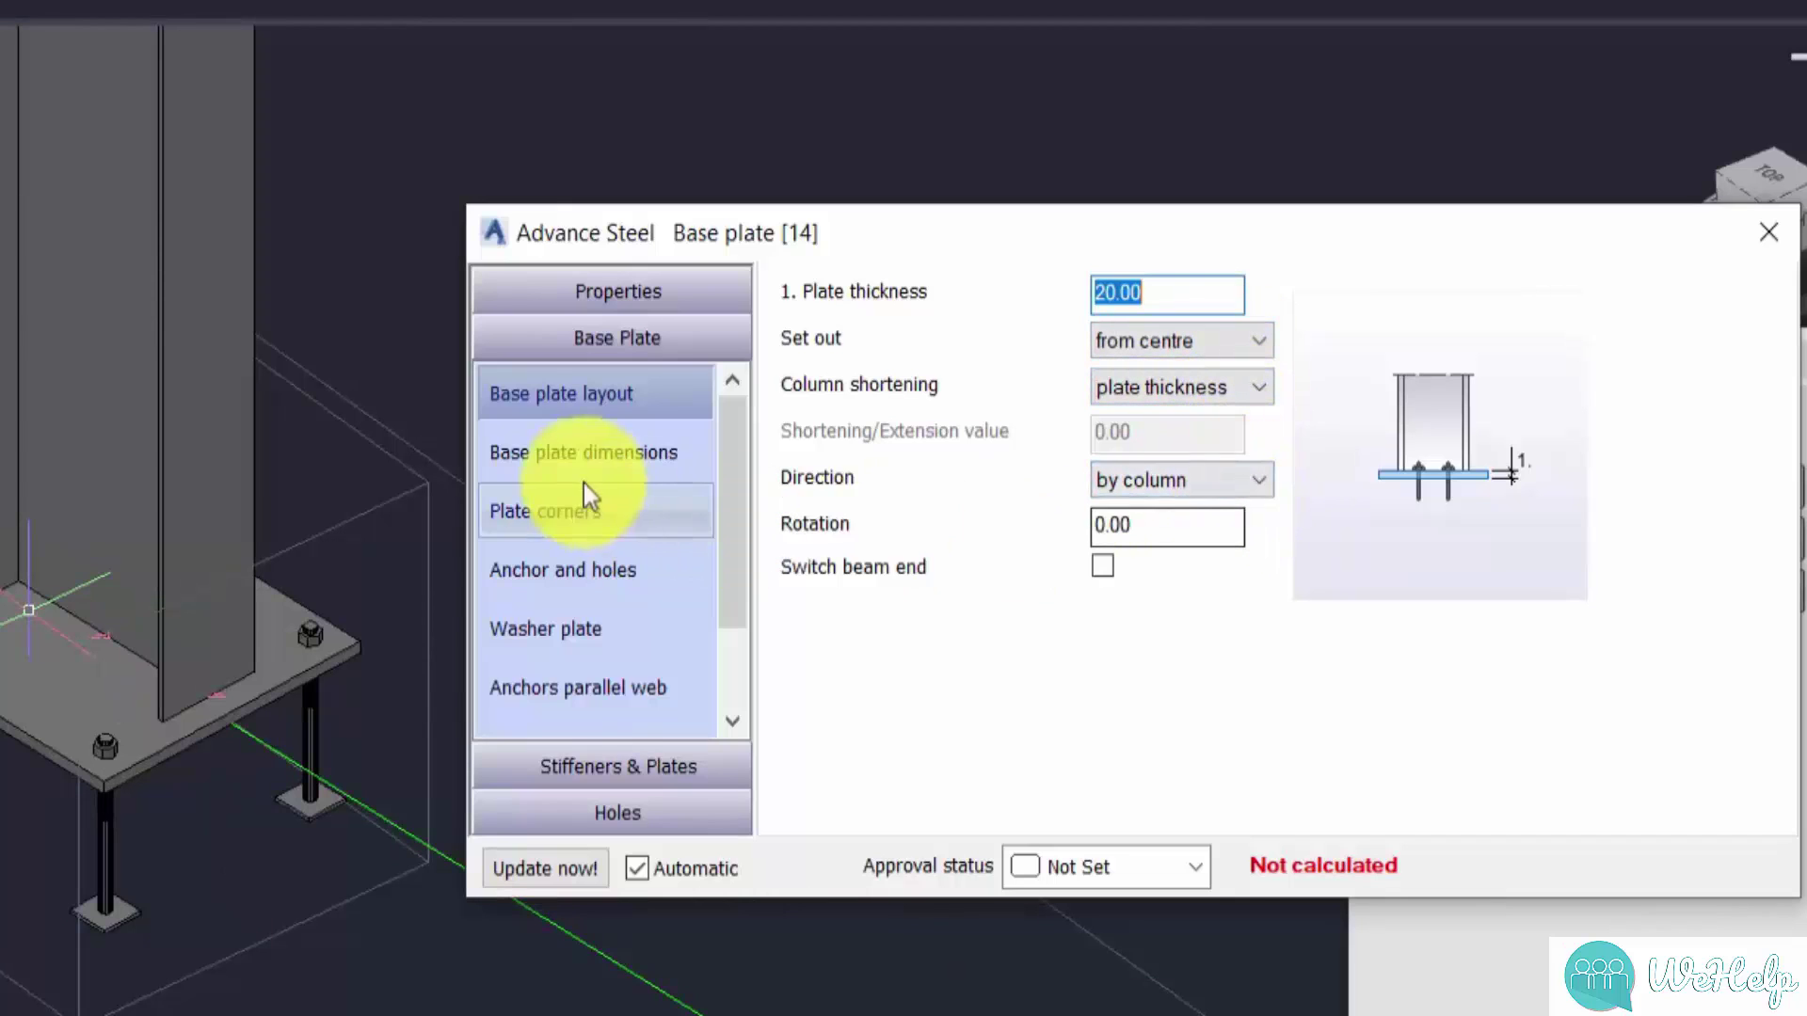
pyautogui.click(591, 454)
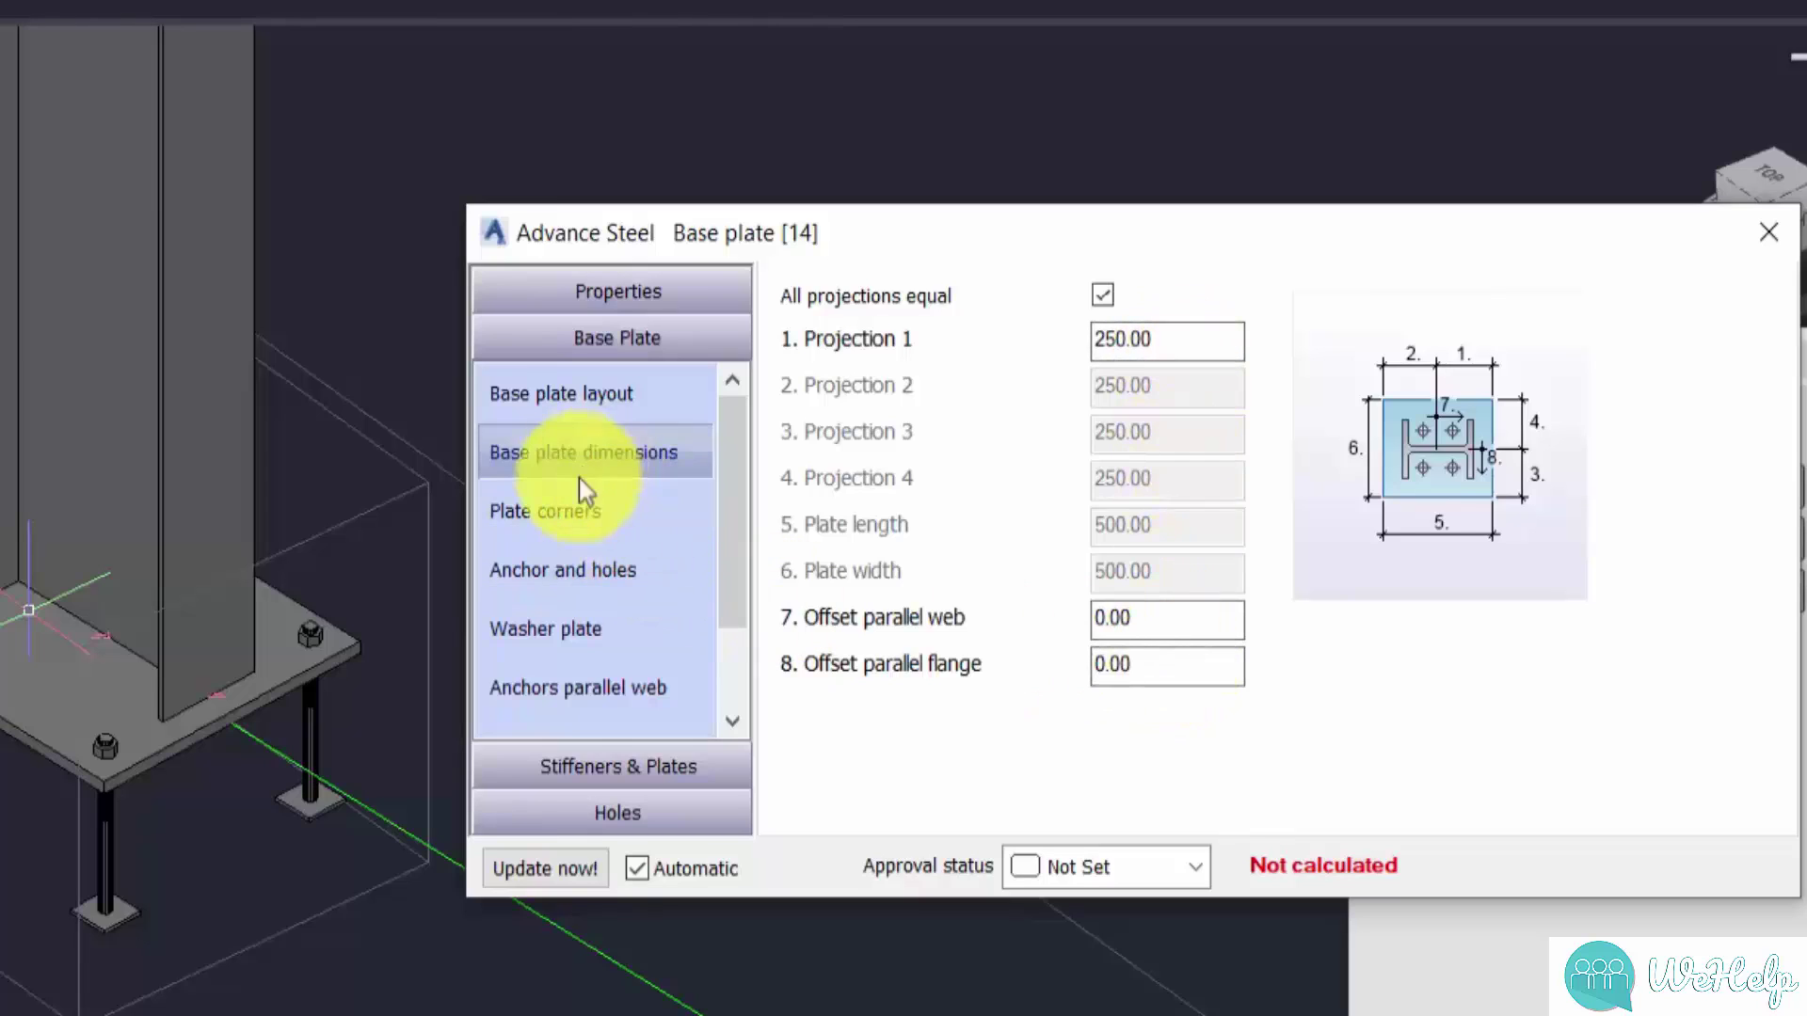
pyautogui.click(586, 522)
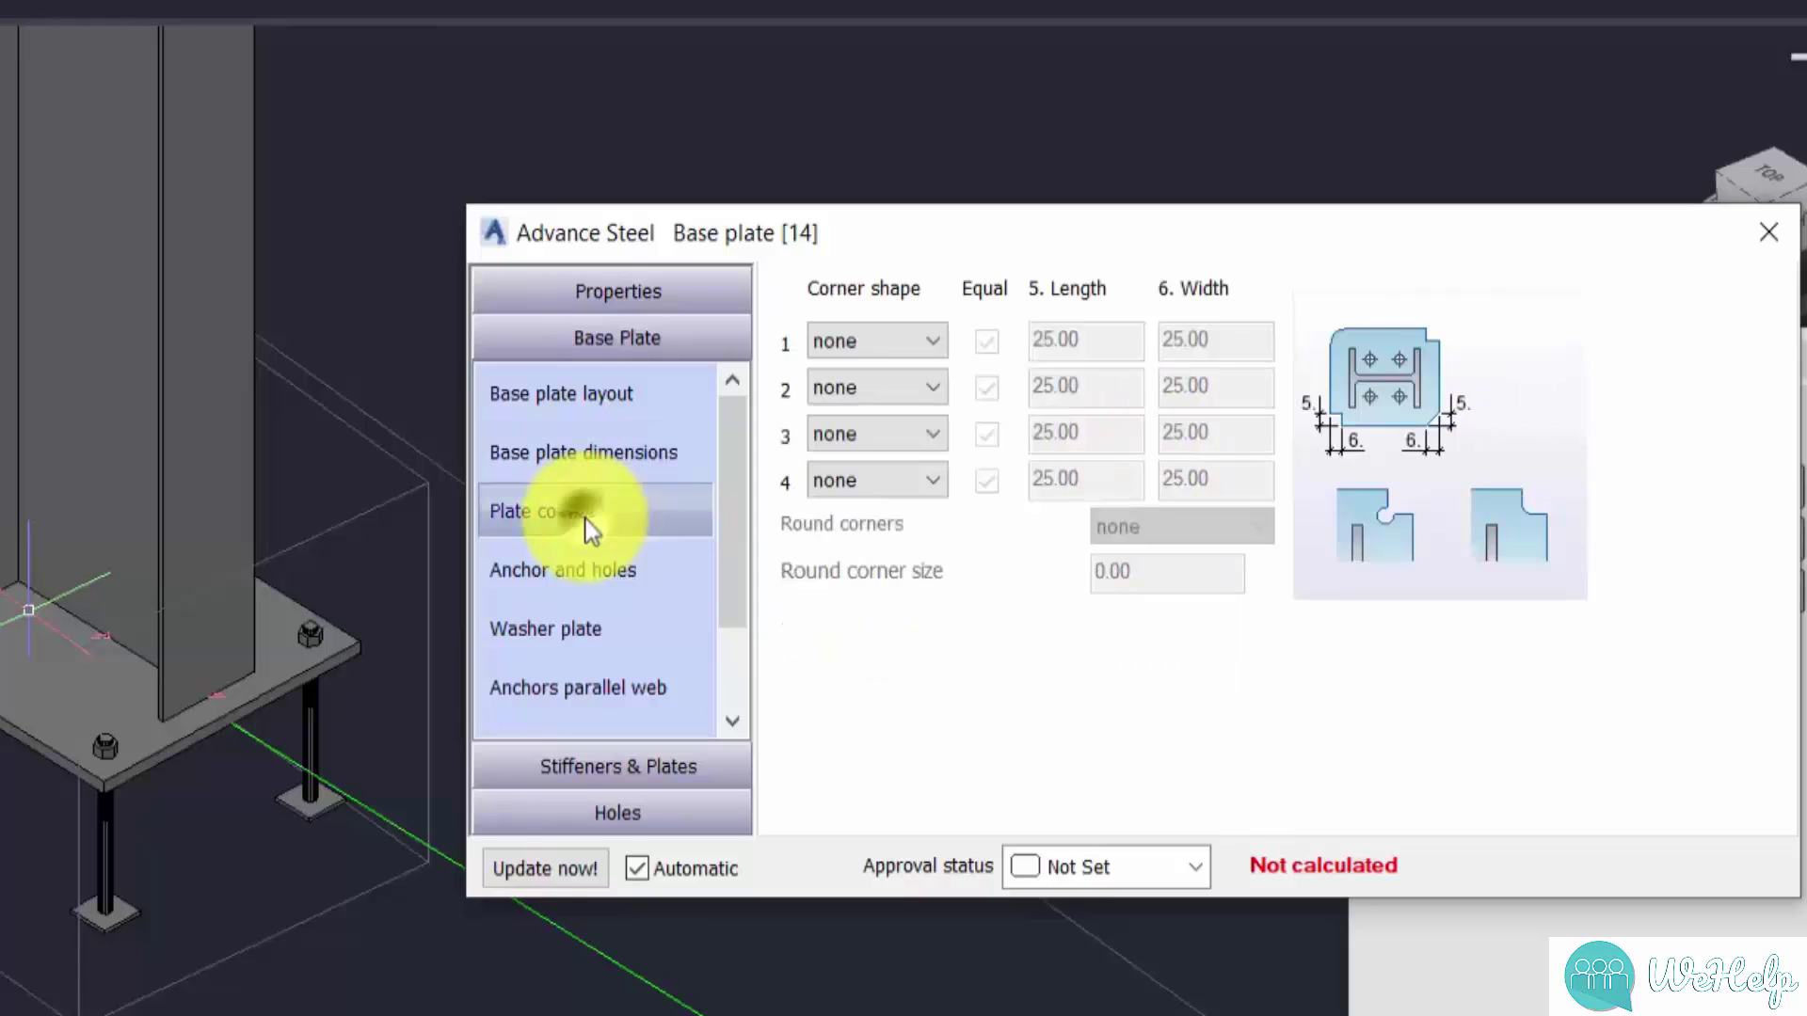
pyautogui.click(594, 570)
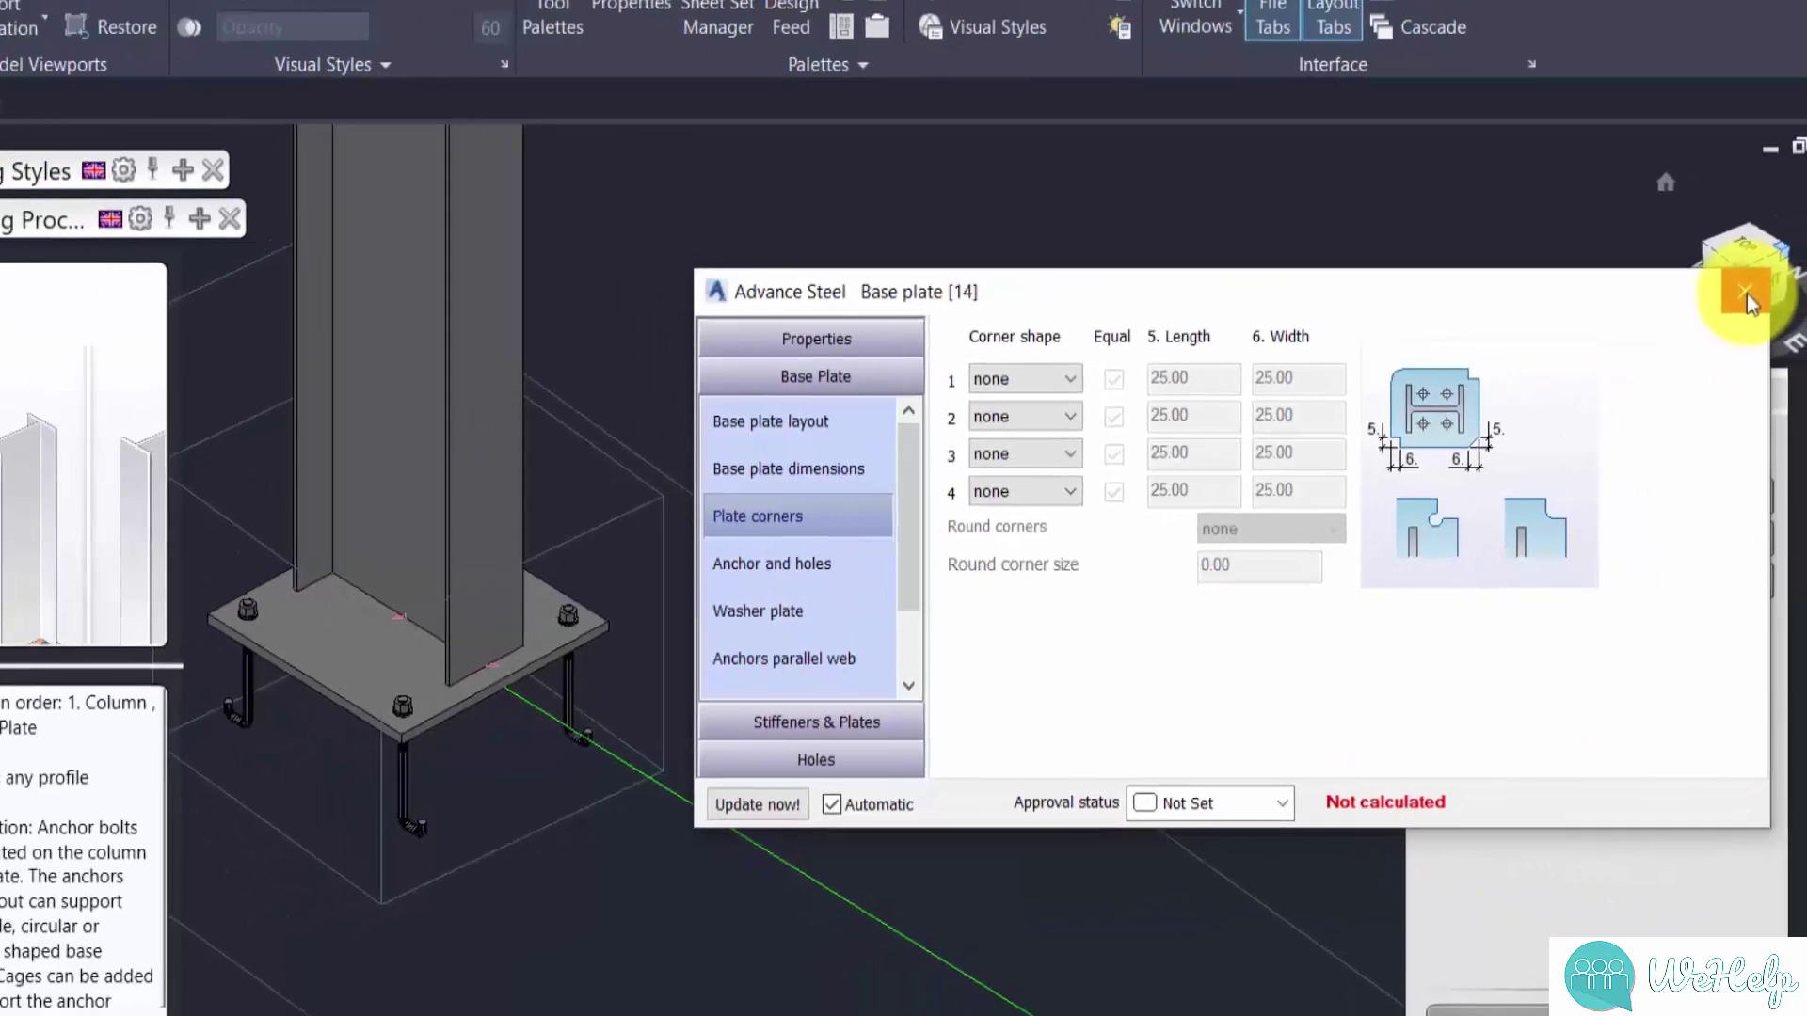
pyautogui.click(1768, 231)
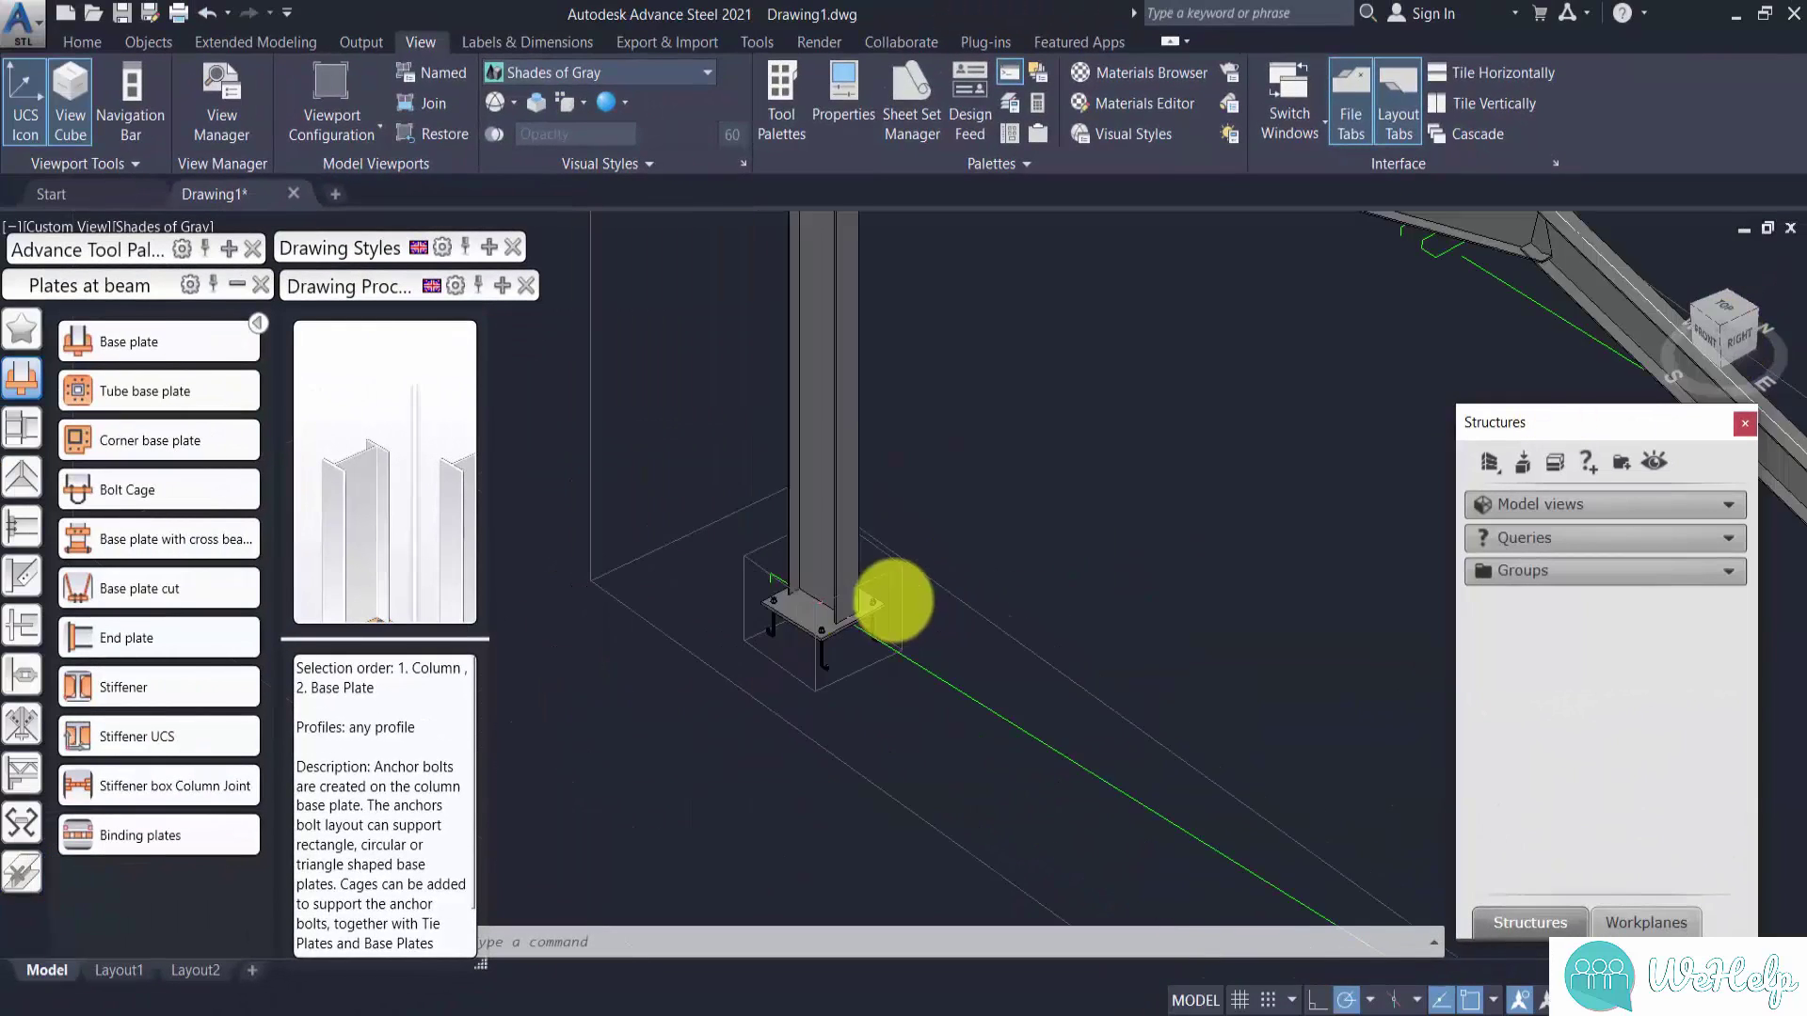
# Step: Display the portal frame model in the Realistic visual style
pyautogui.scroll(-5, 893, 602)
pyautogui.scroll(2, 921, 536)
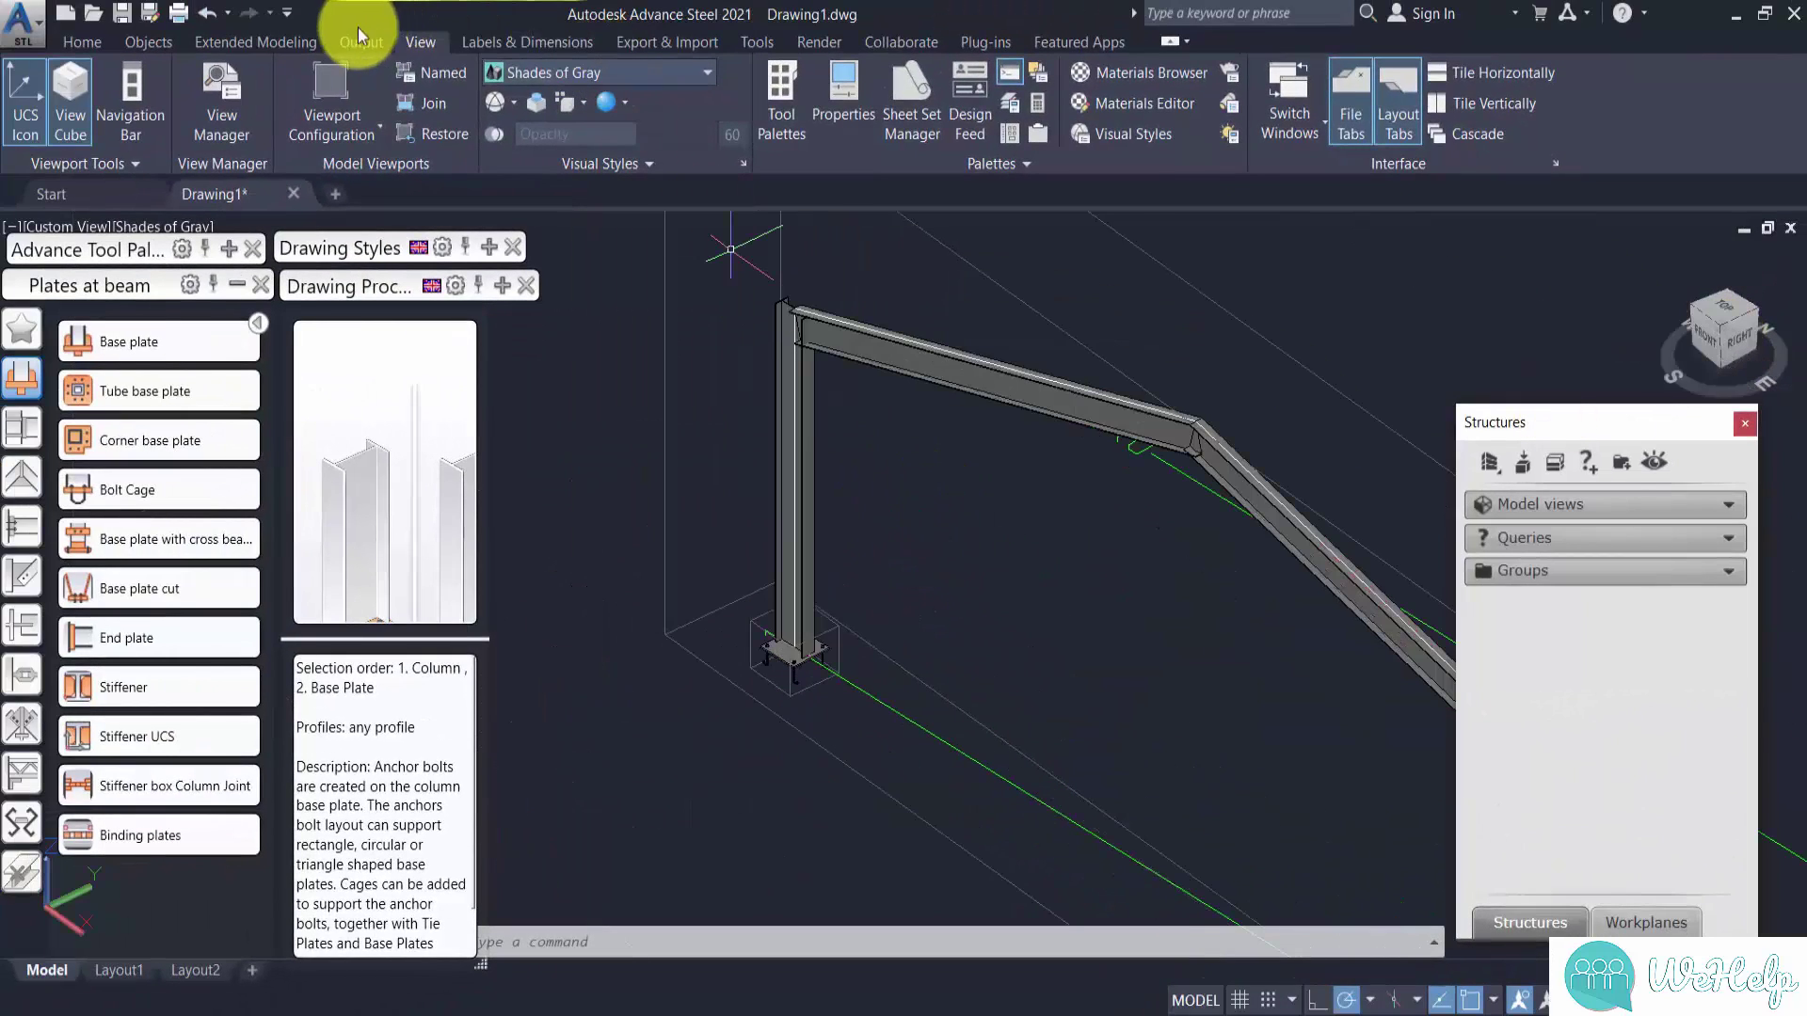
pyautogui.click(601, 72)
pyautogui.click(617, 215)
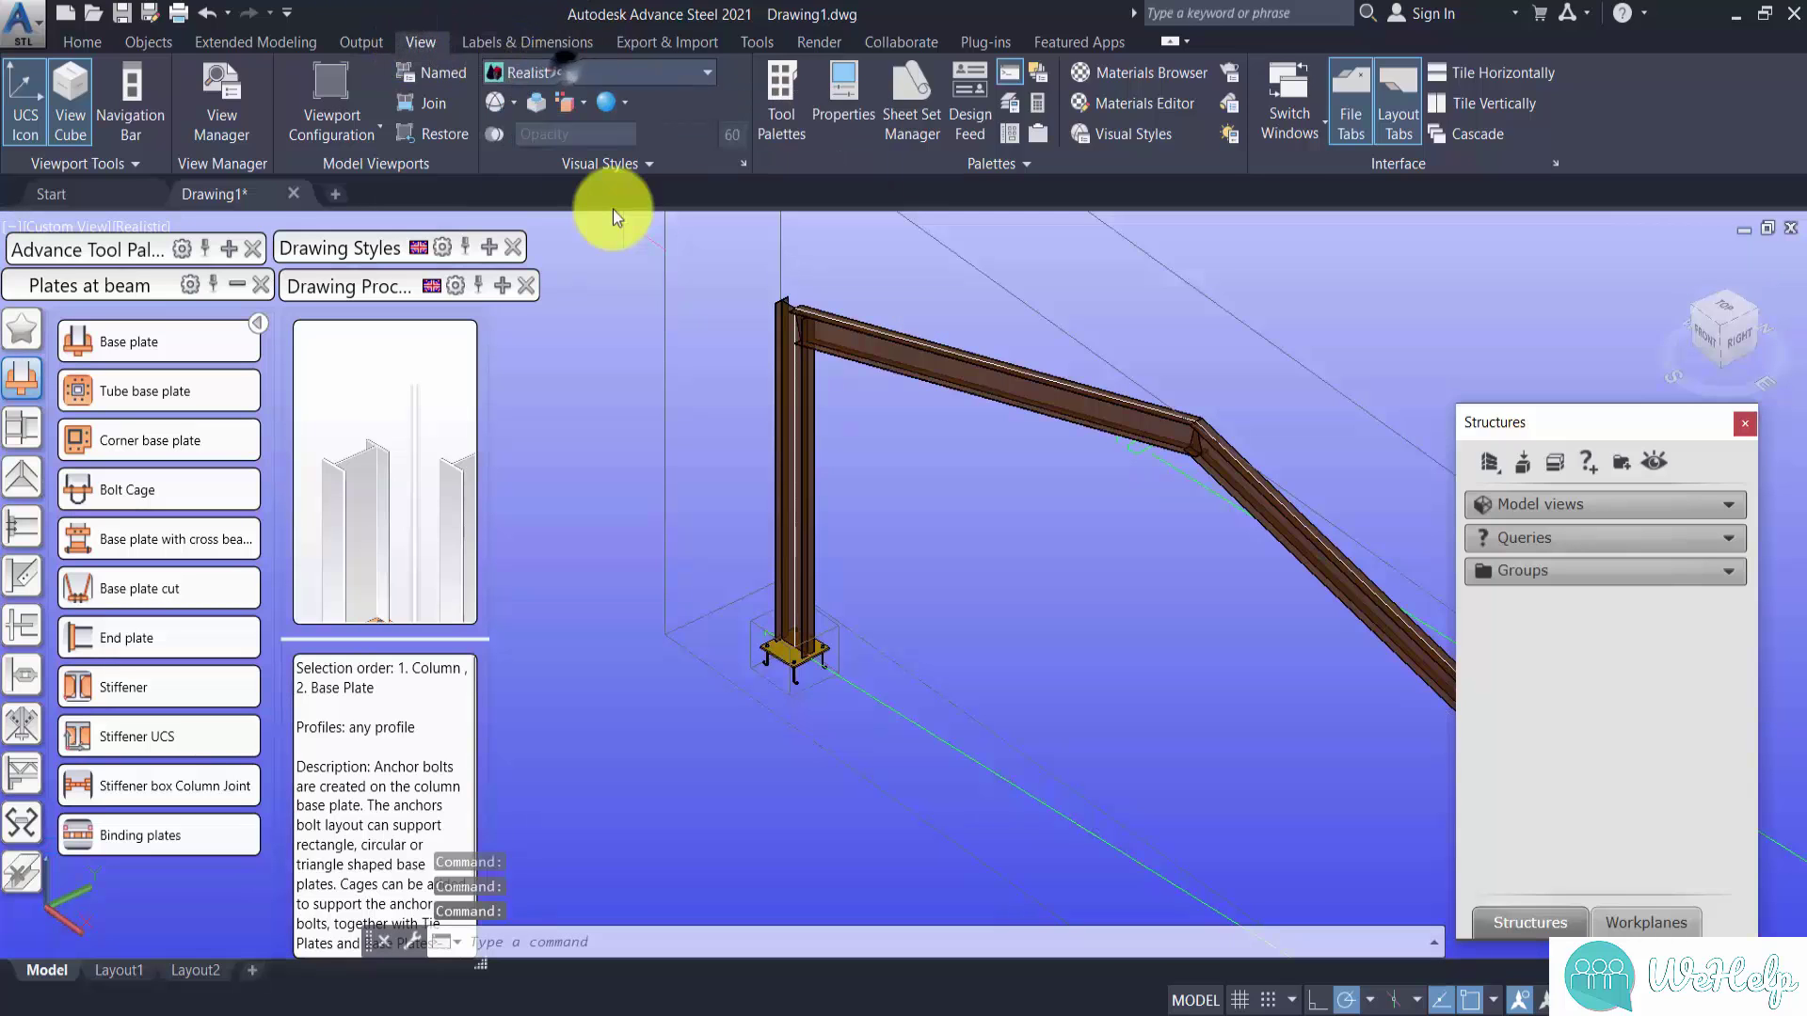
# Step: Select the joint box of the base plate on the left column and collapse the connection vault
pyautogui.scroll(-1, 766, 451)
pyautogui.scroll(3, 828, 555)
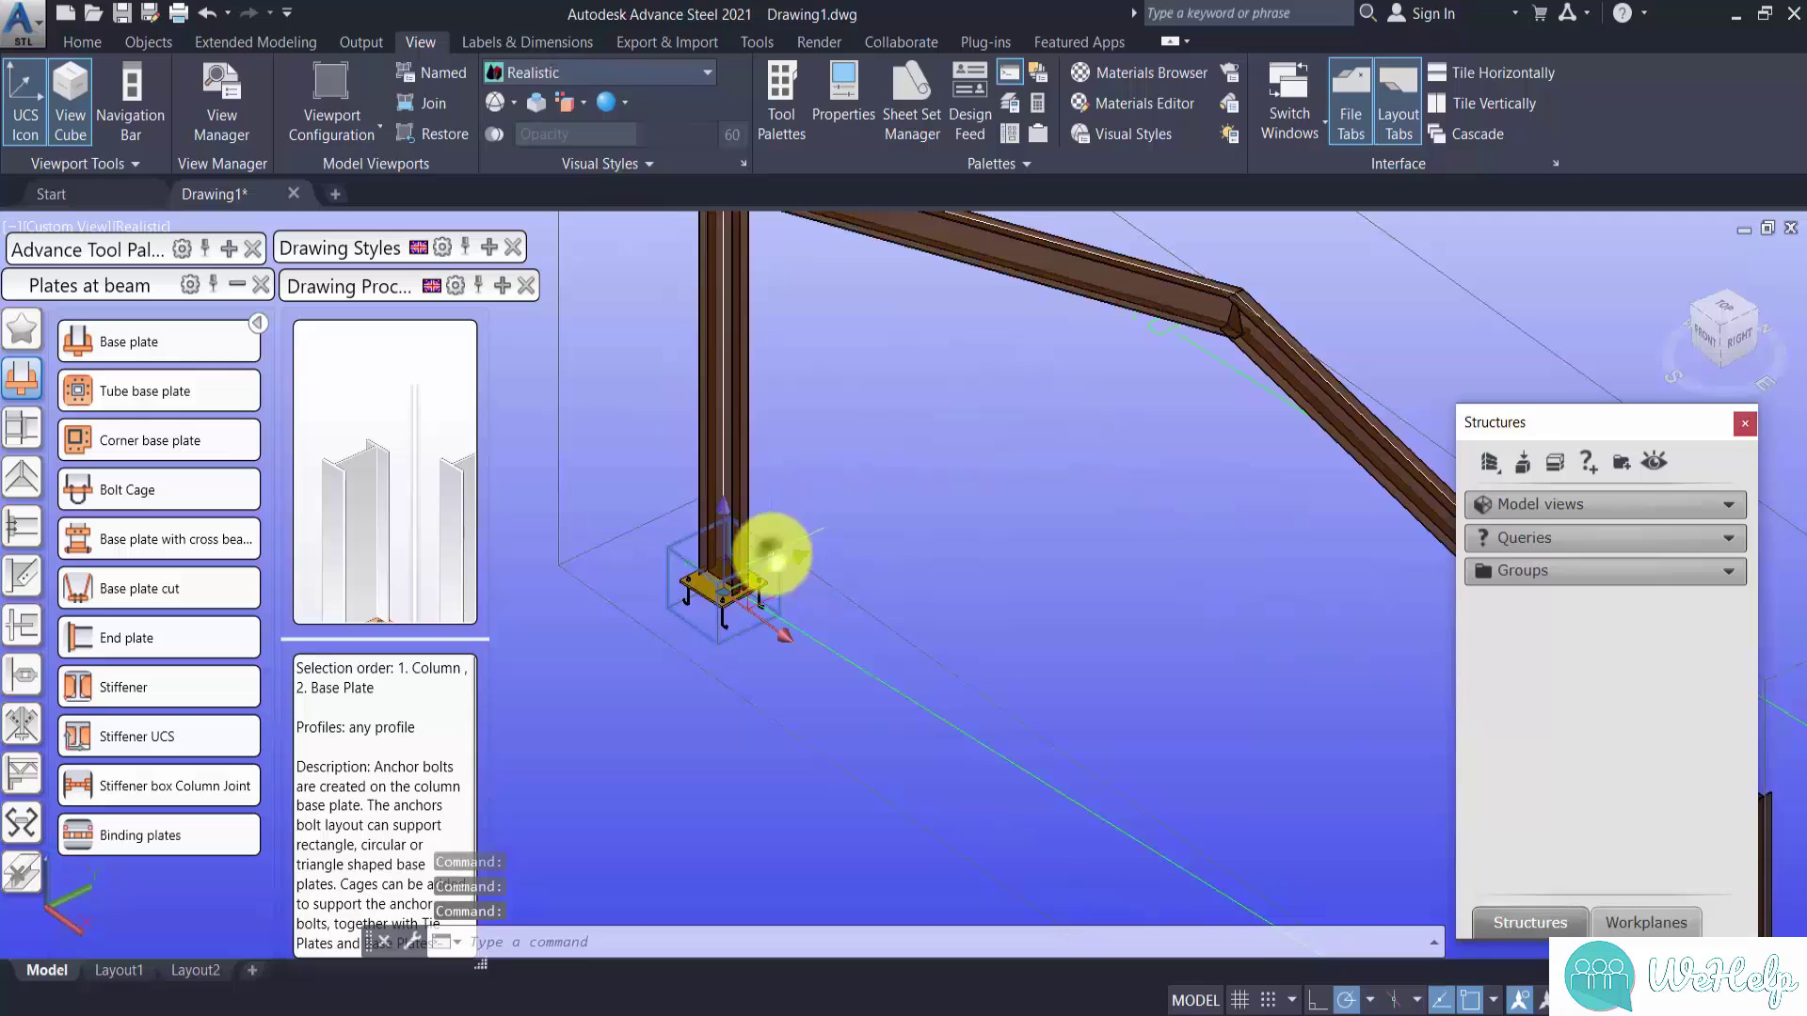
pyautogui.click(759, 547)
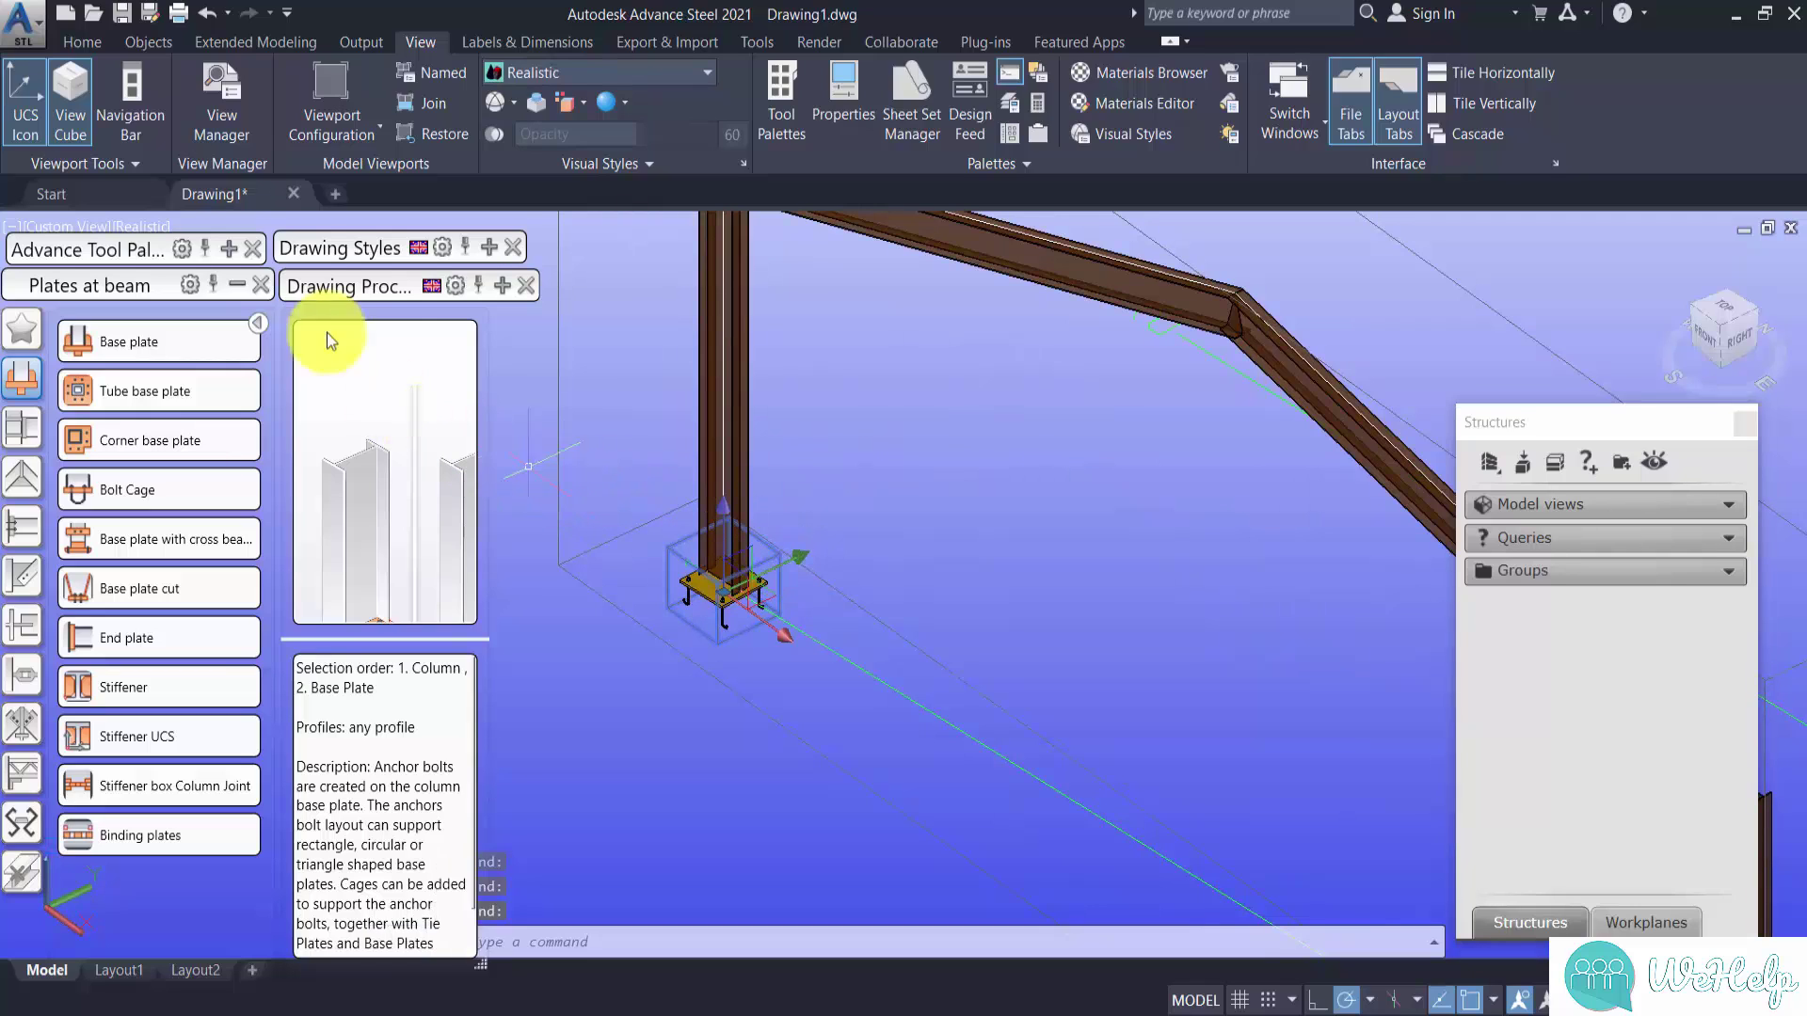
pyautogui.click(234, 285)
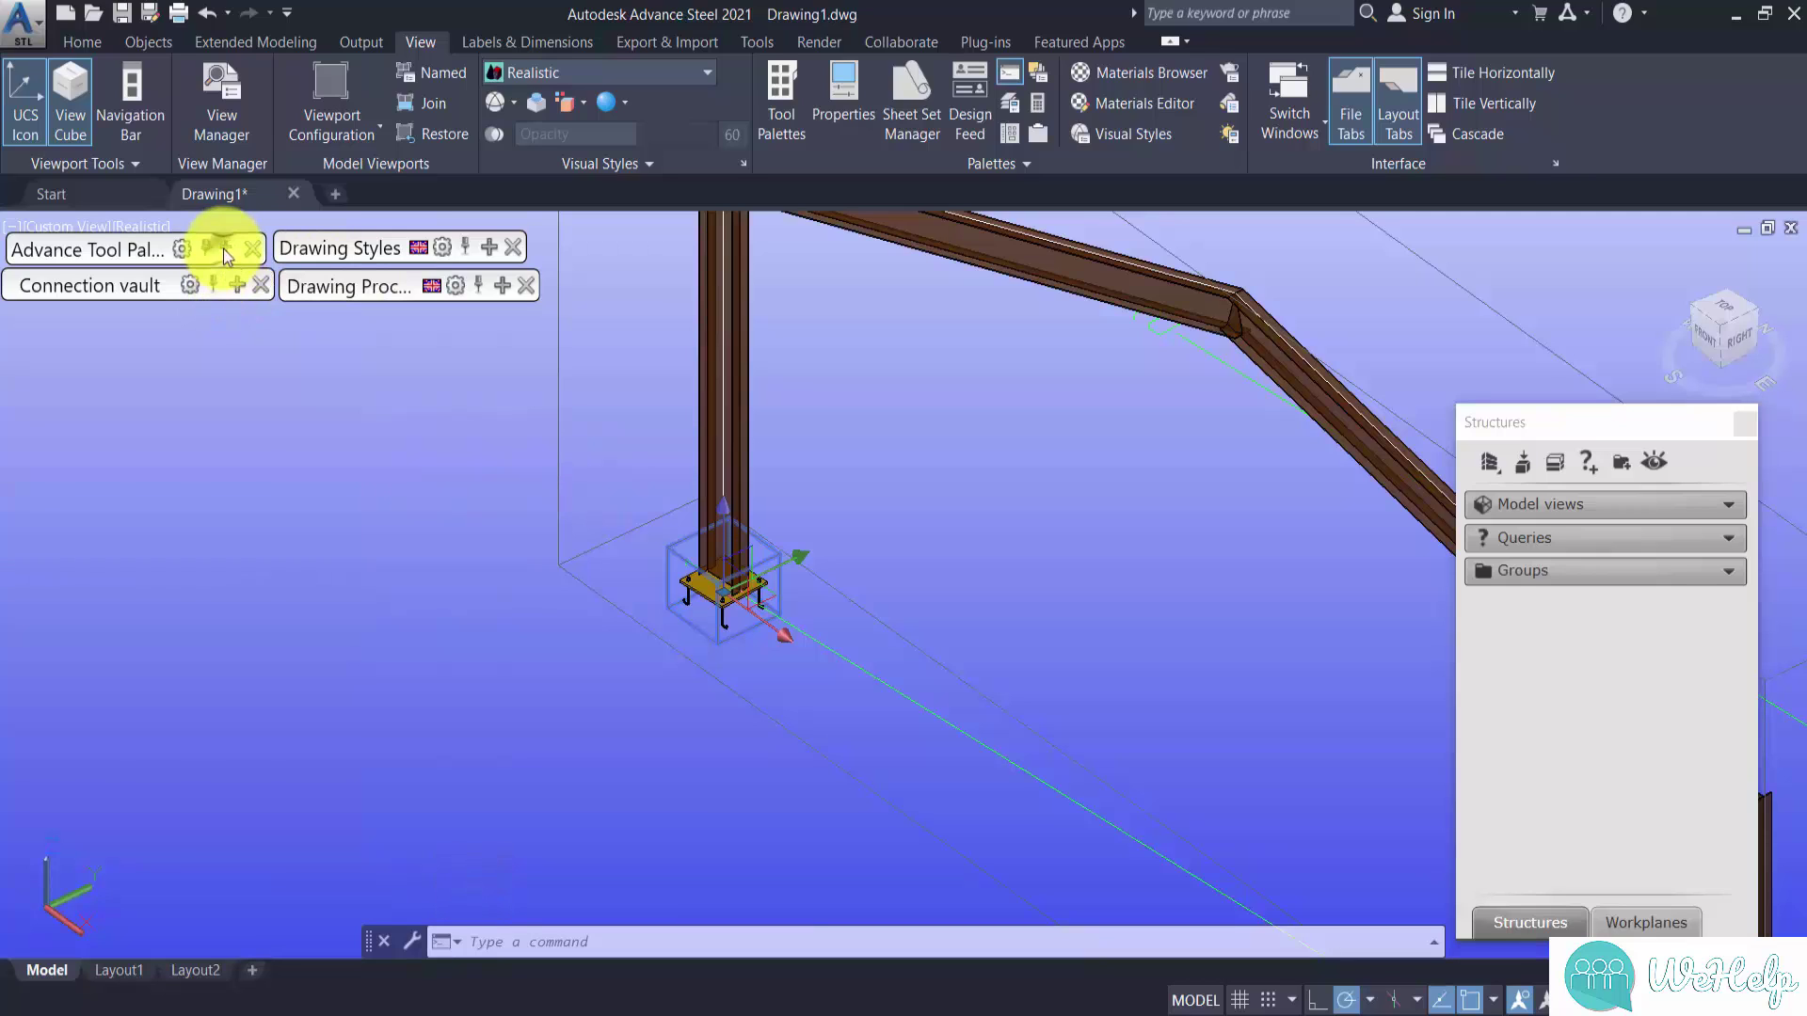
pyautogui.click(225, 250)
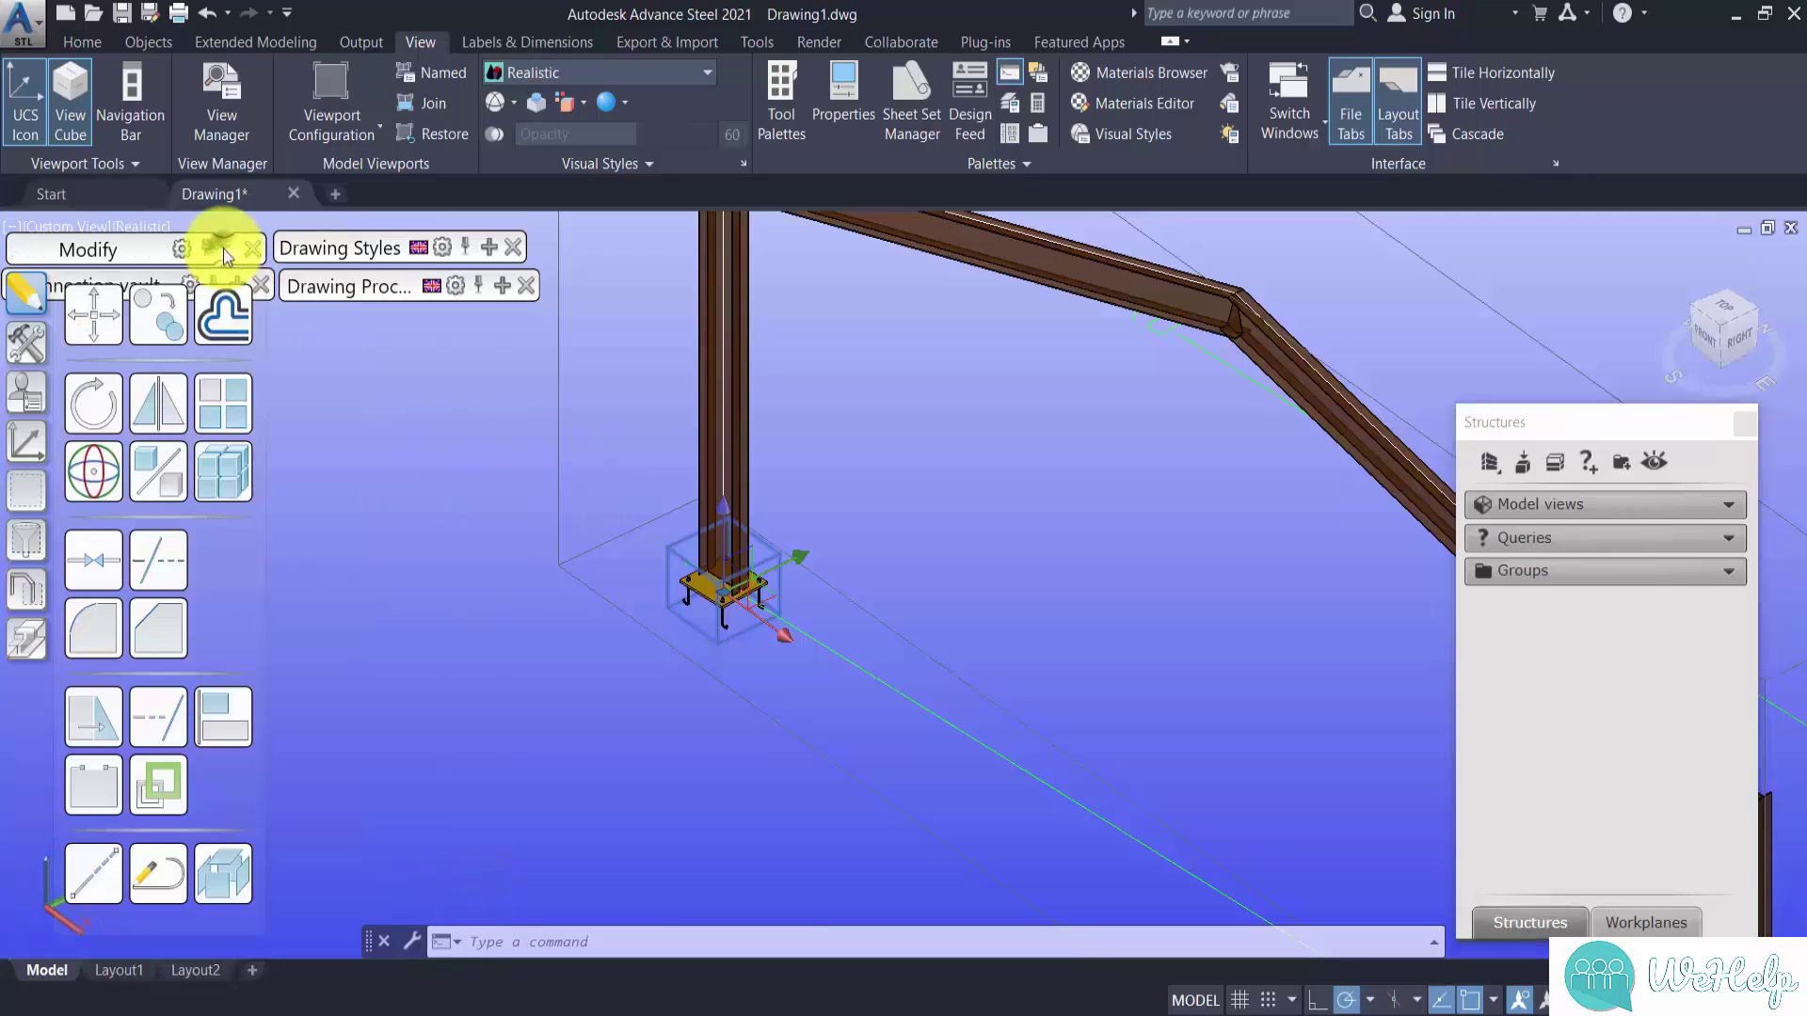
pyautogui.click(27, 345)
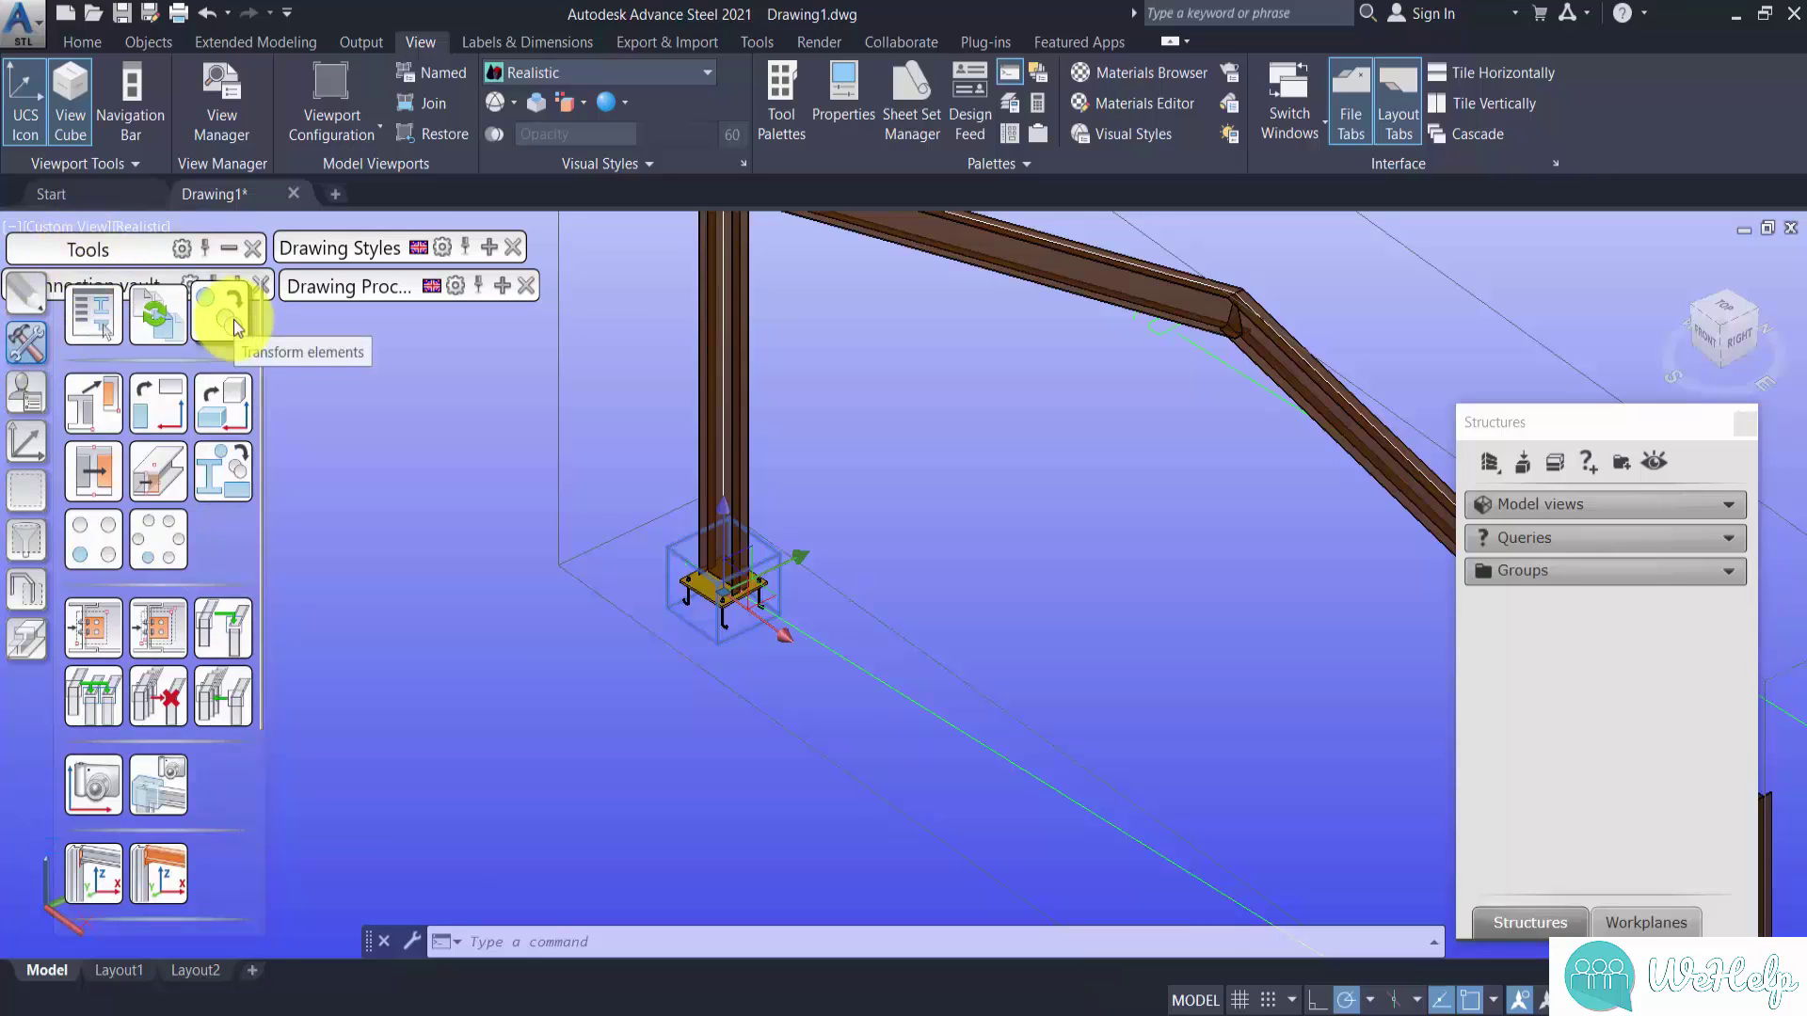
pyautogui.click(229, 249)
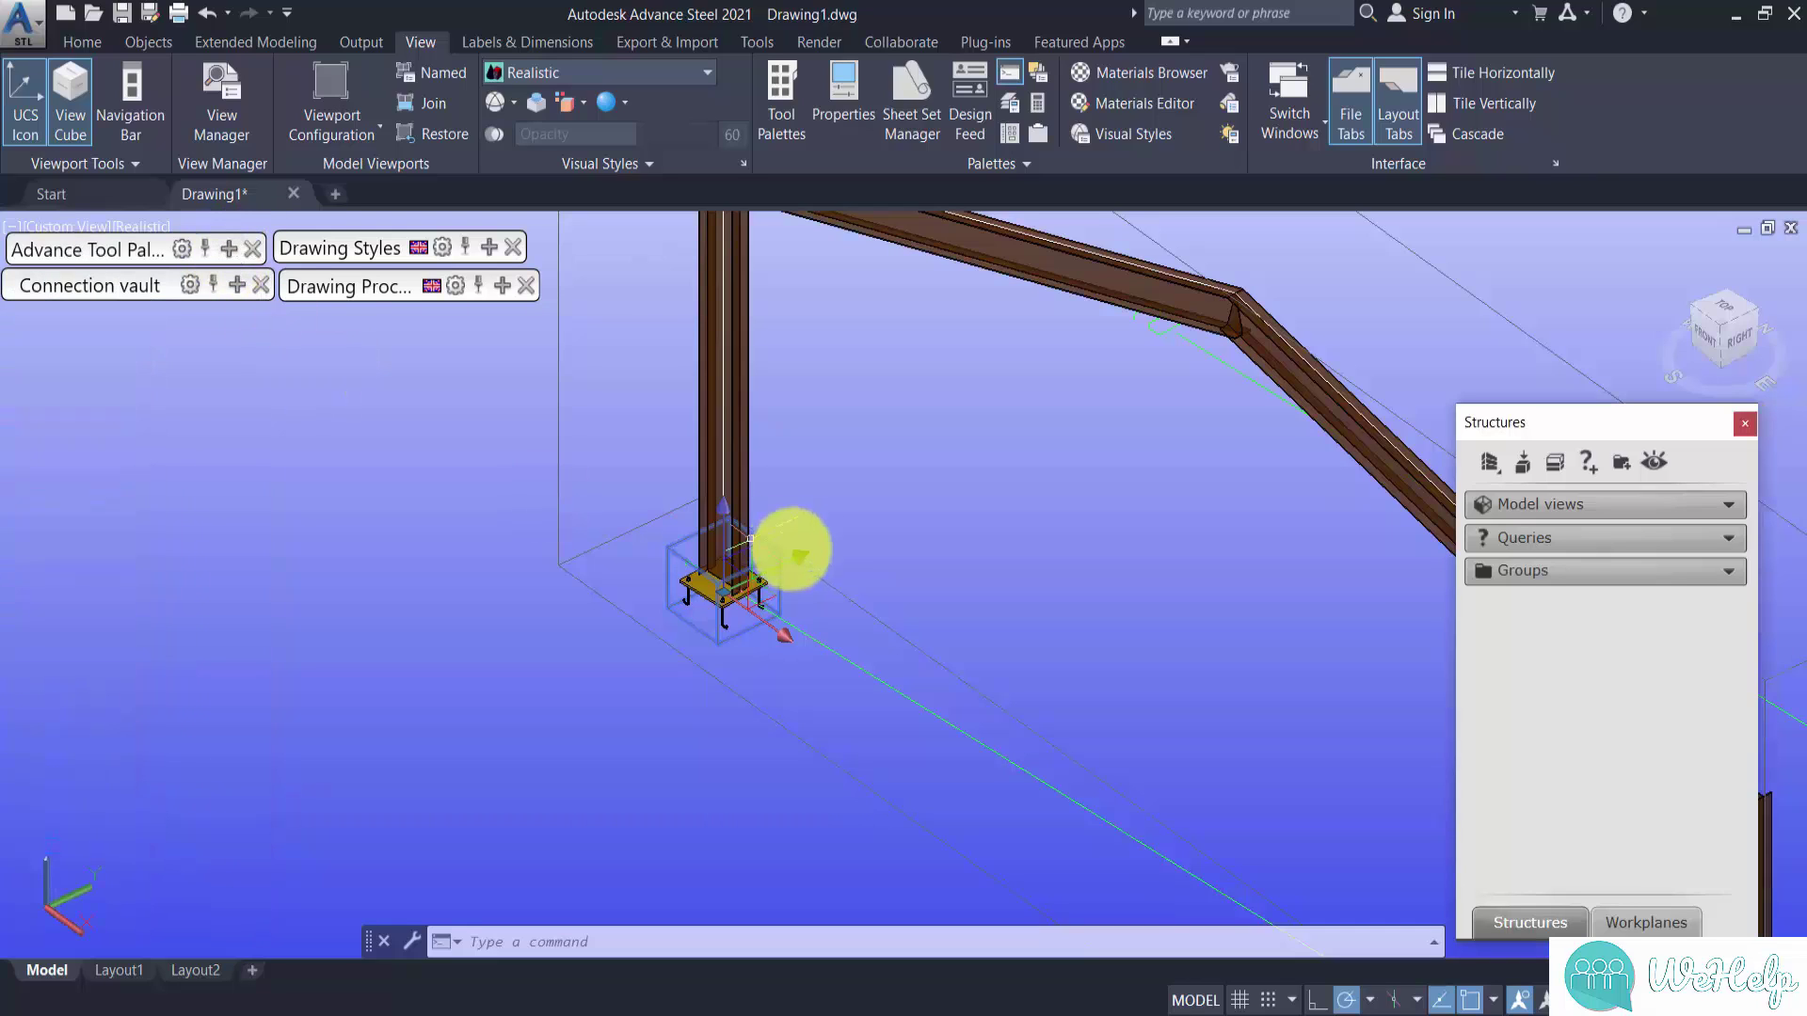
# Step: Propagate the selected base plate joint to the portal frame's opposite column and inspect the plate and anchors there
pyautogui.rightClick(767, 555)
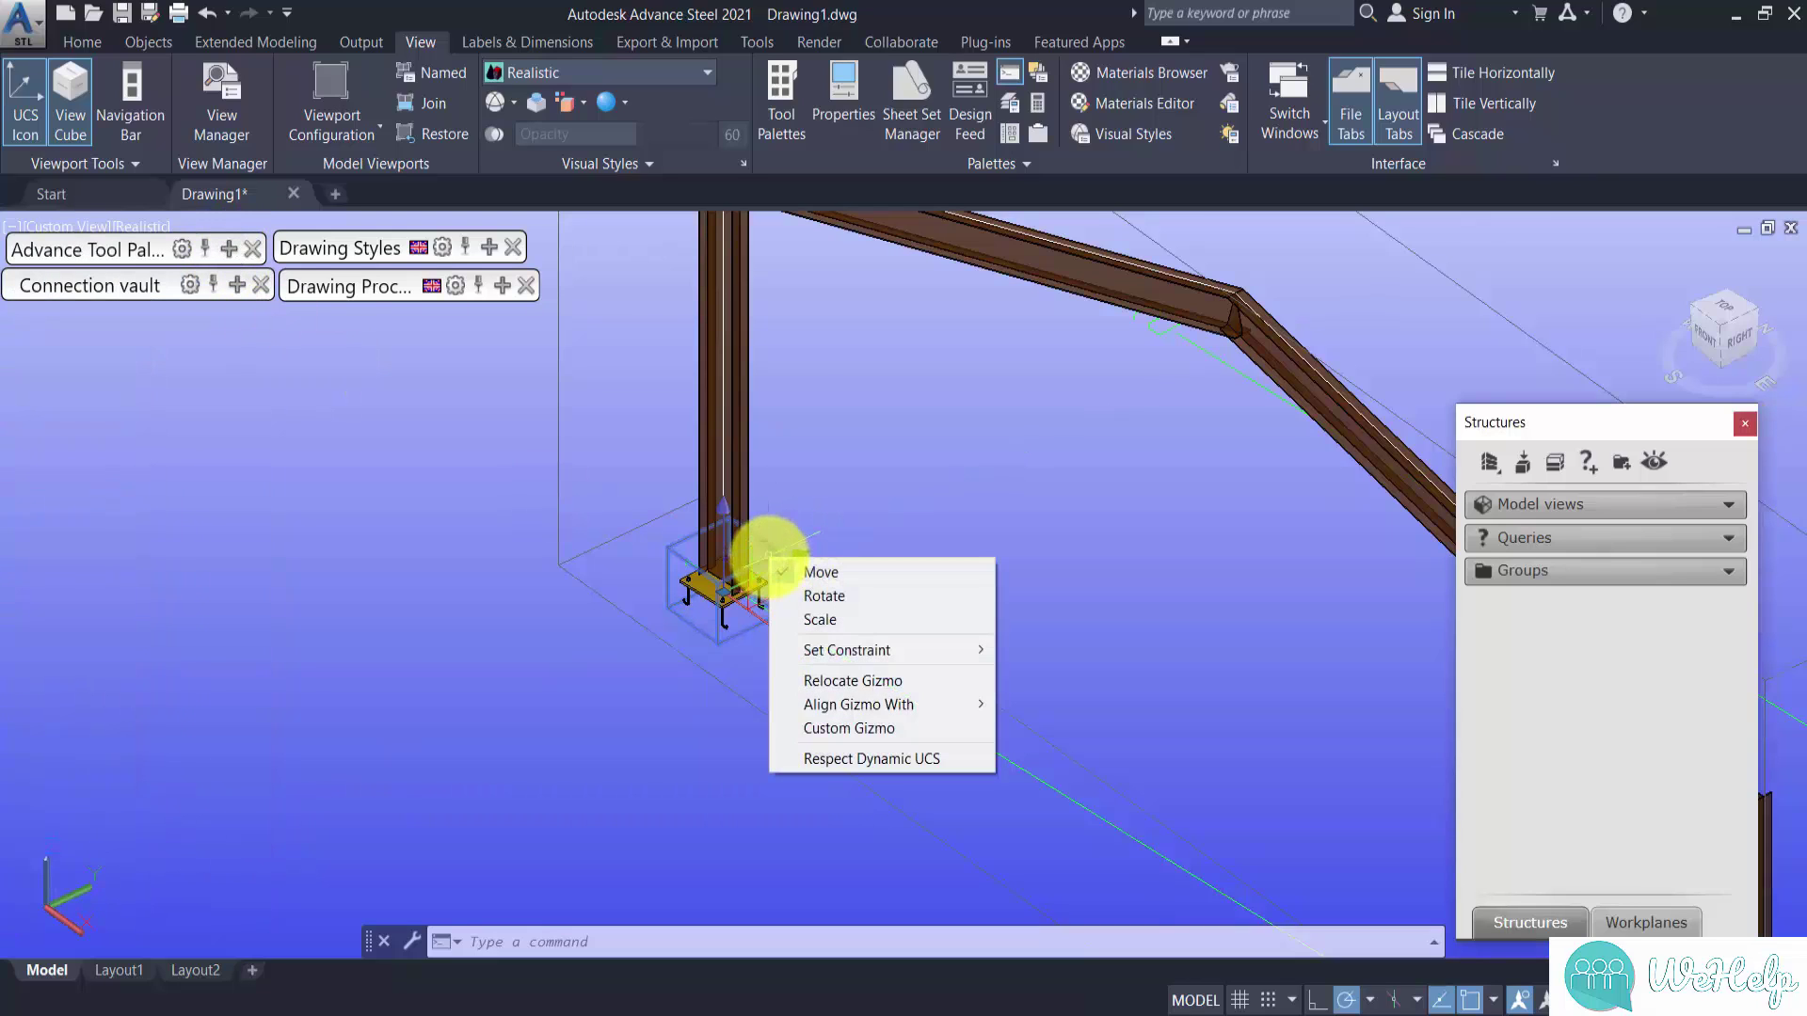
pyautogui.click(738, 567)
pyautogui.rightClick(745, 572)
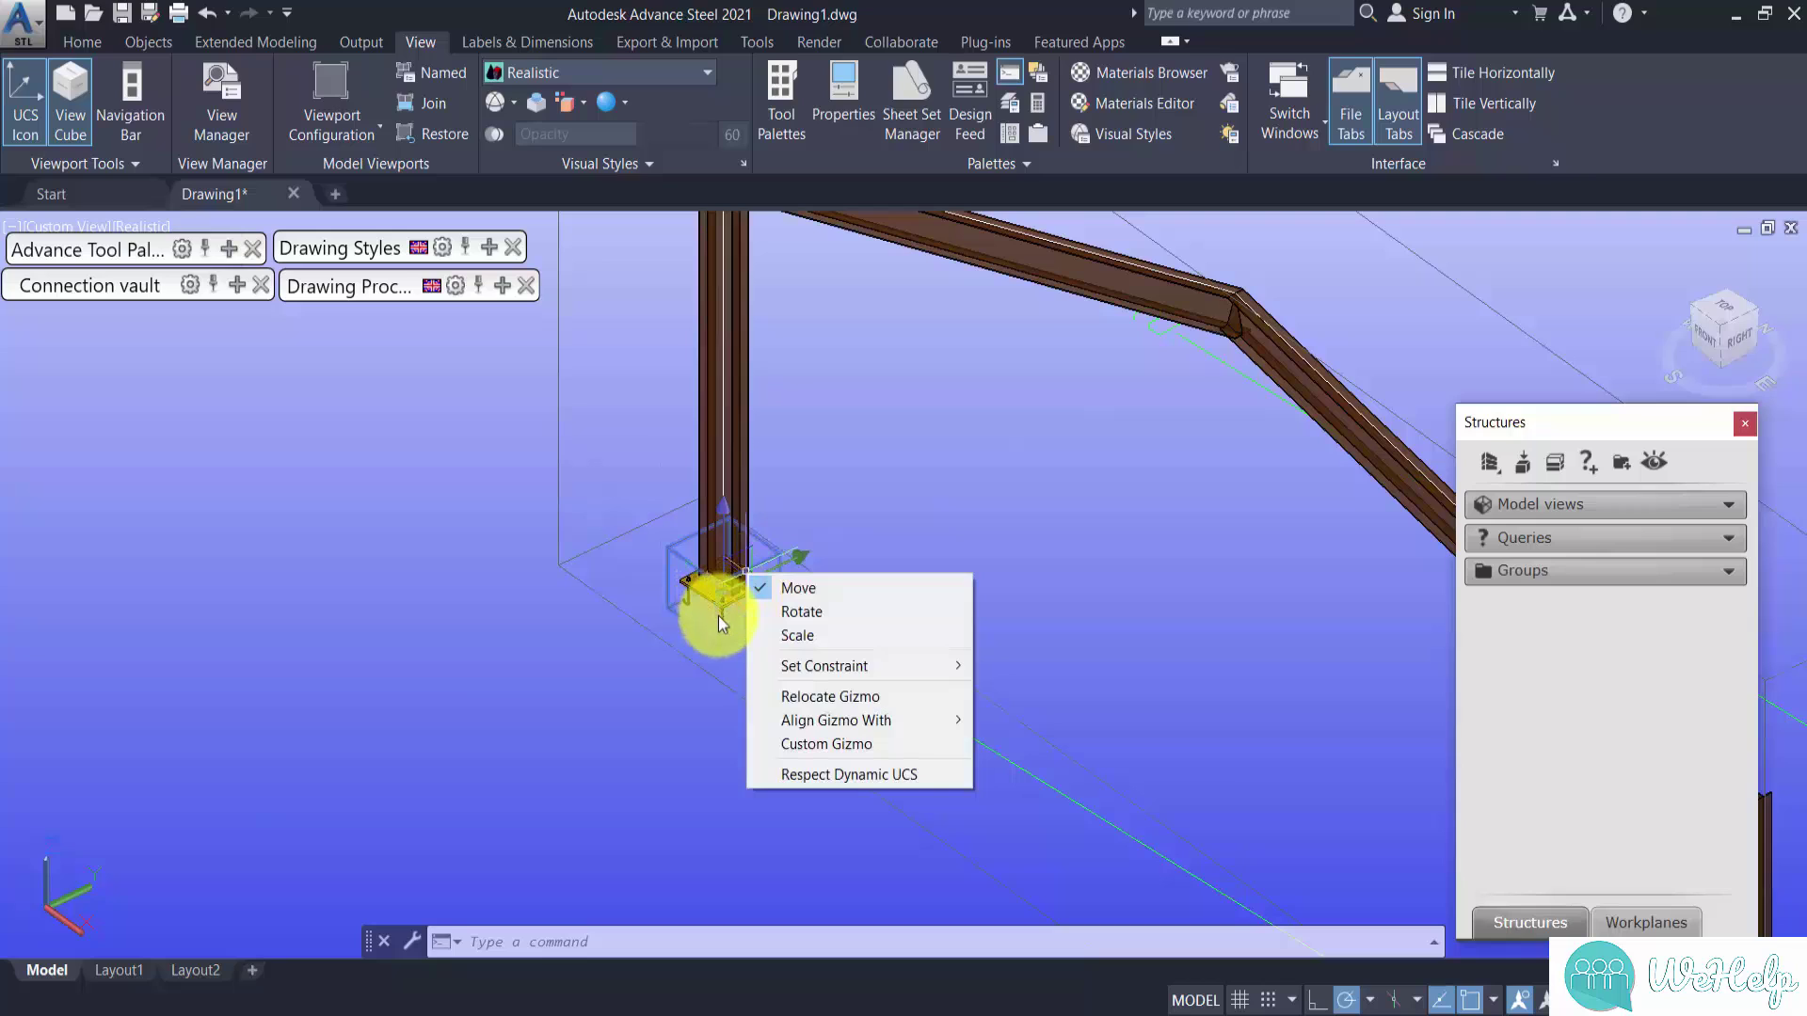
pyautogui.rightClick(717, 619)
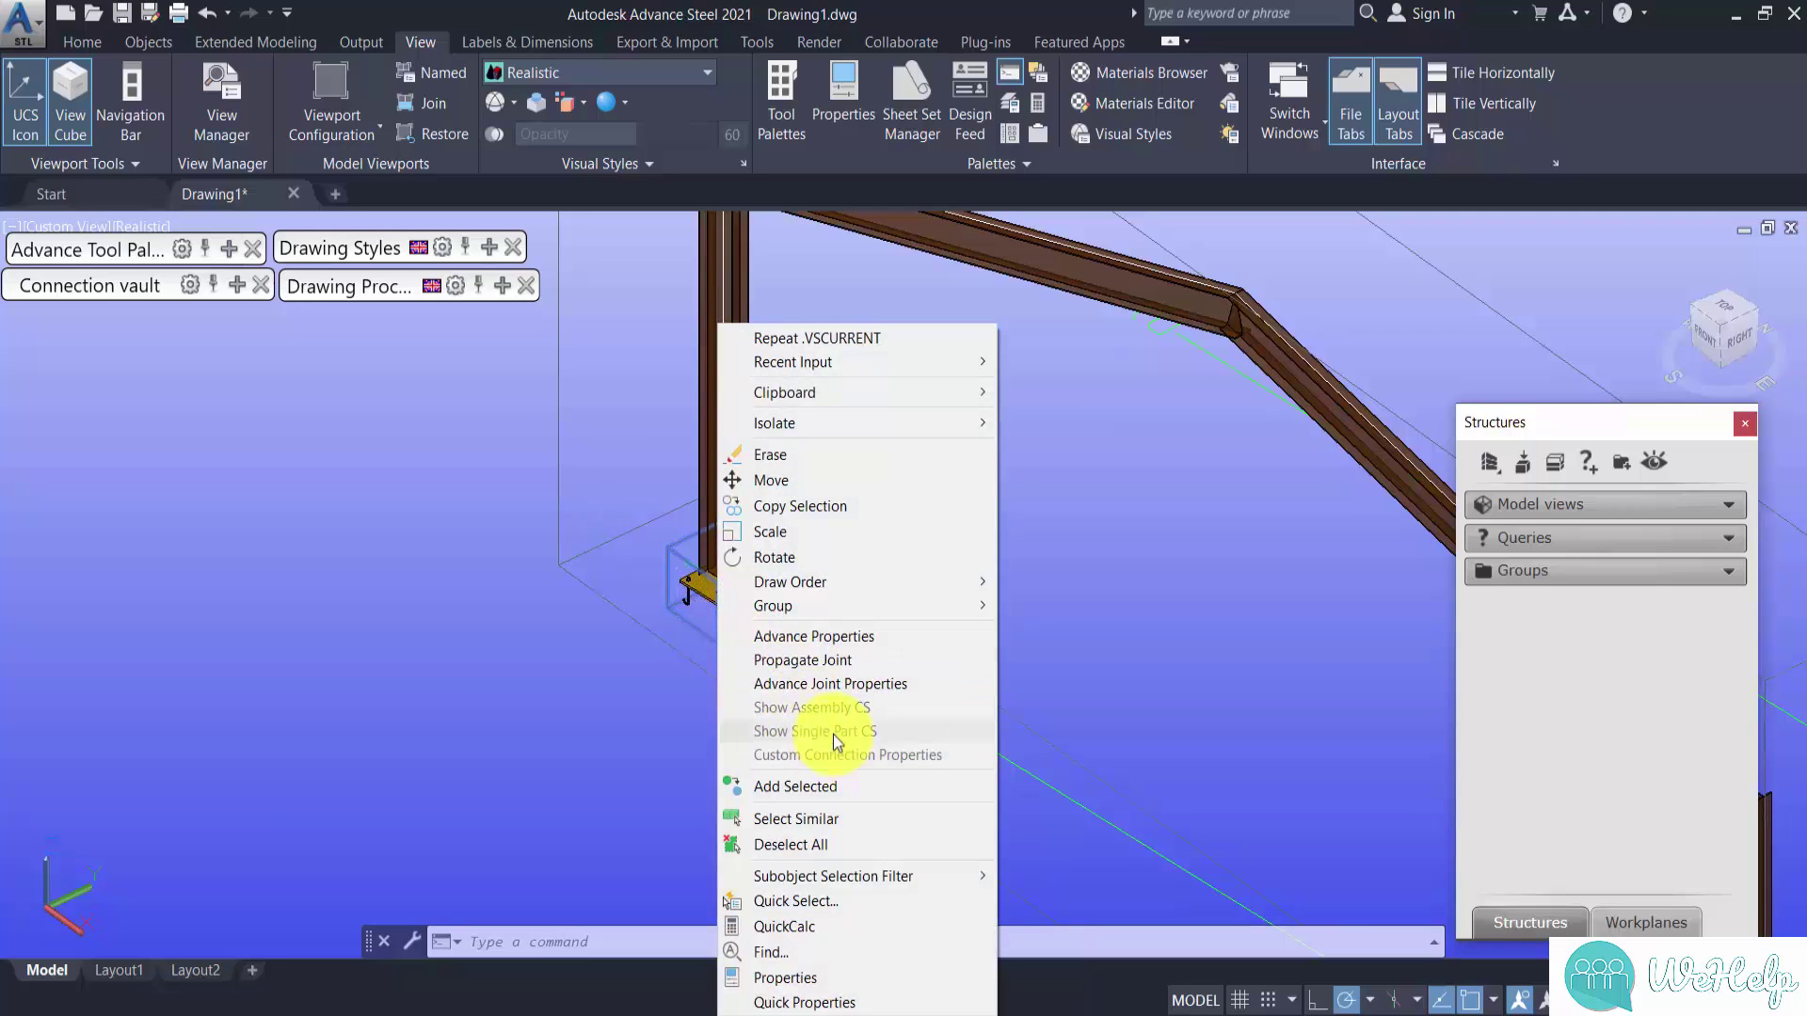
pyautogui.click(807, 660)
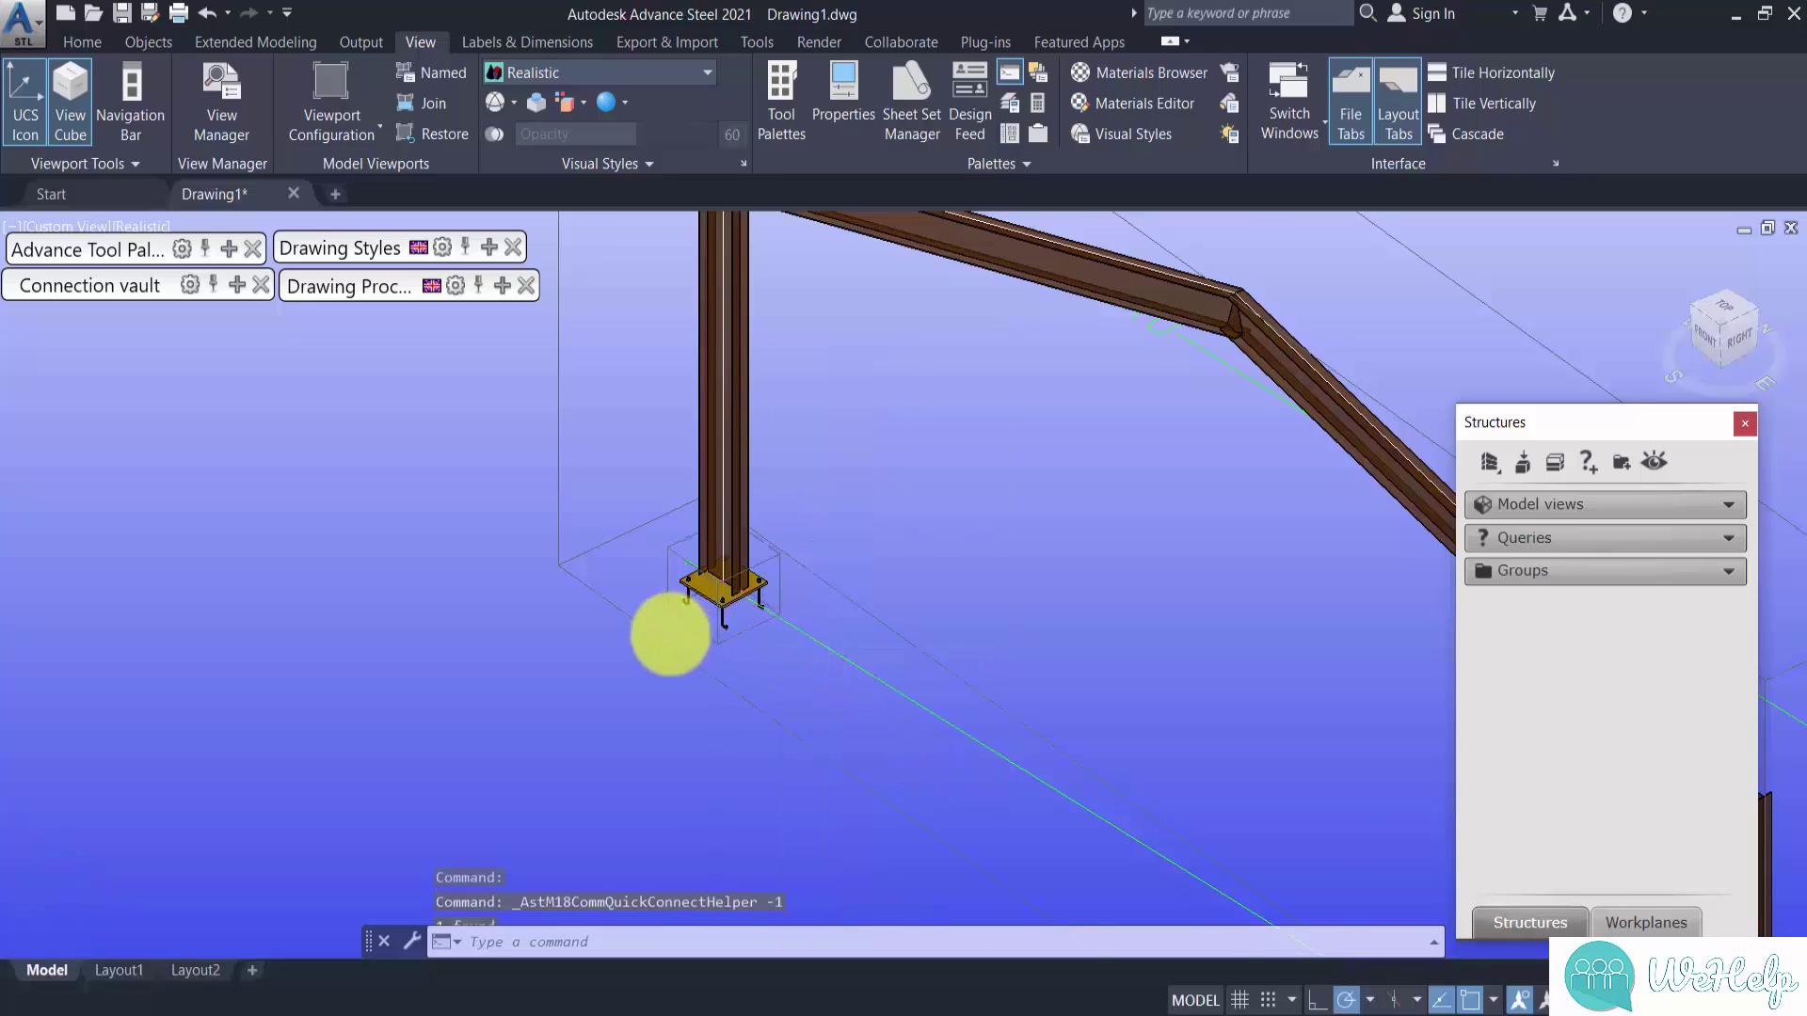
pyautogui.scroll(-5, 665, 625)
pyautogui.scroll(10, 796, 704)
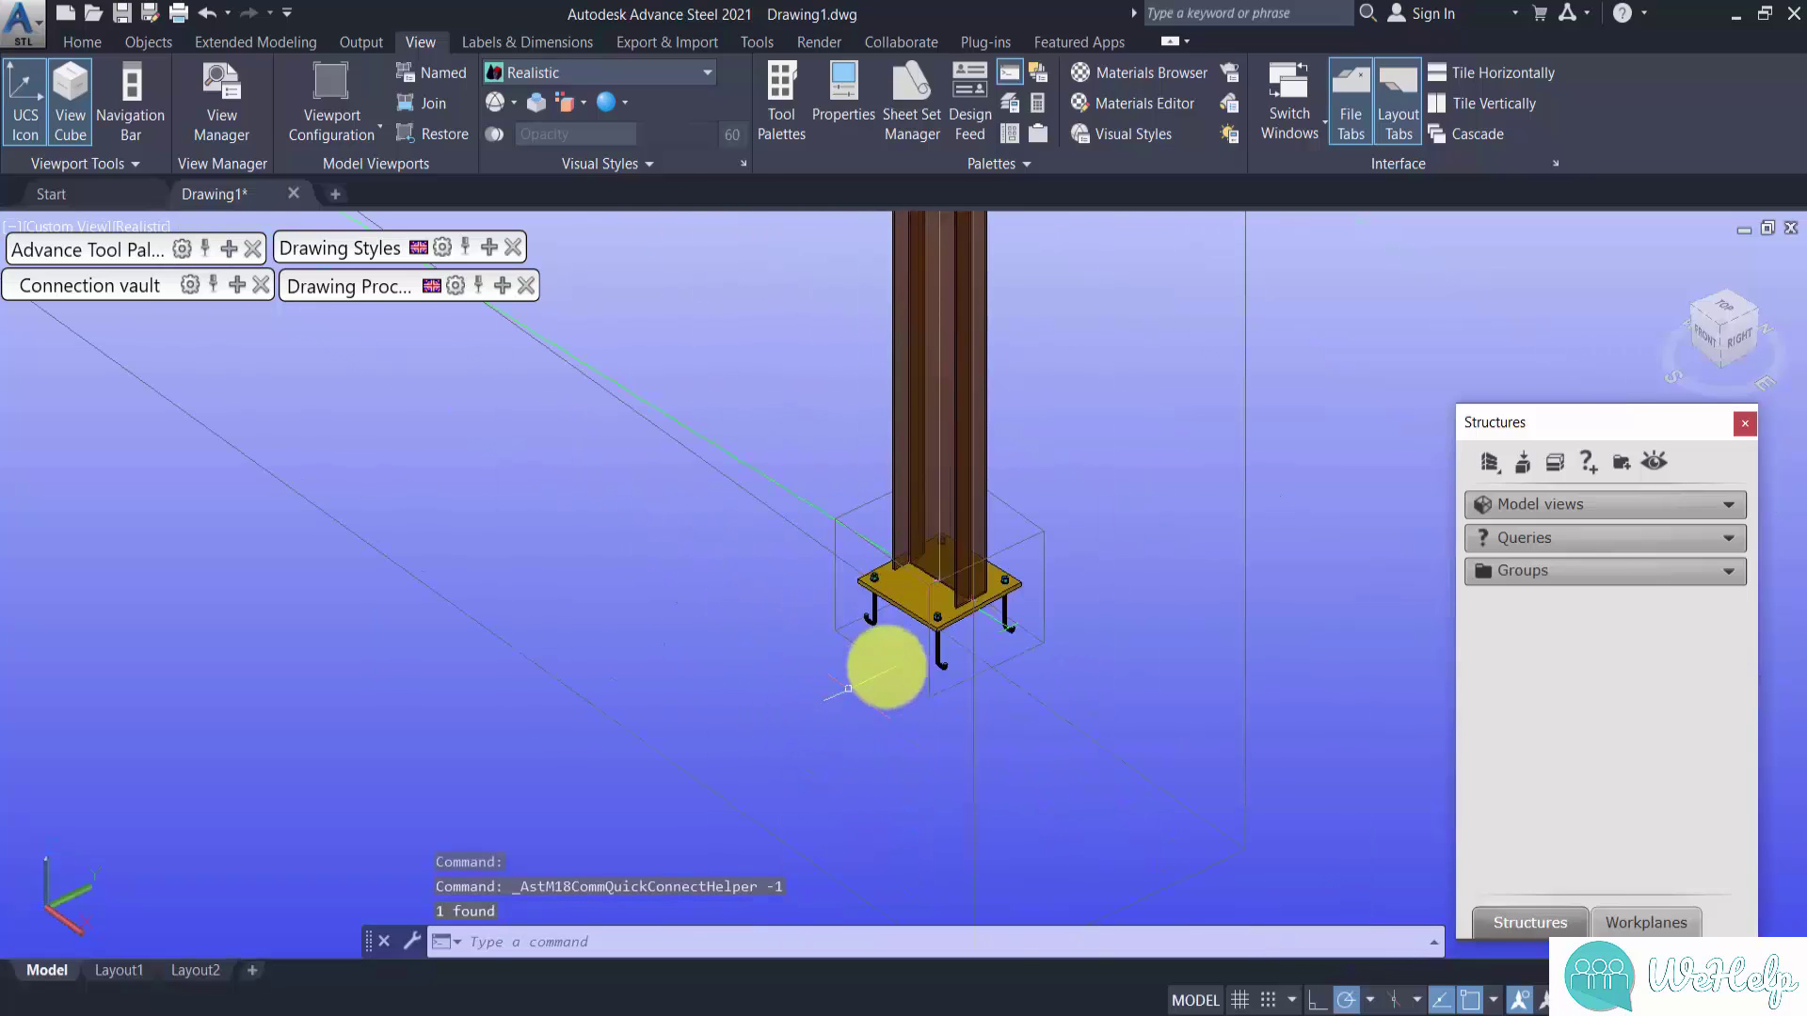
pyautogui.scroll(4, 885, 574)
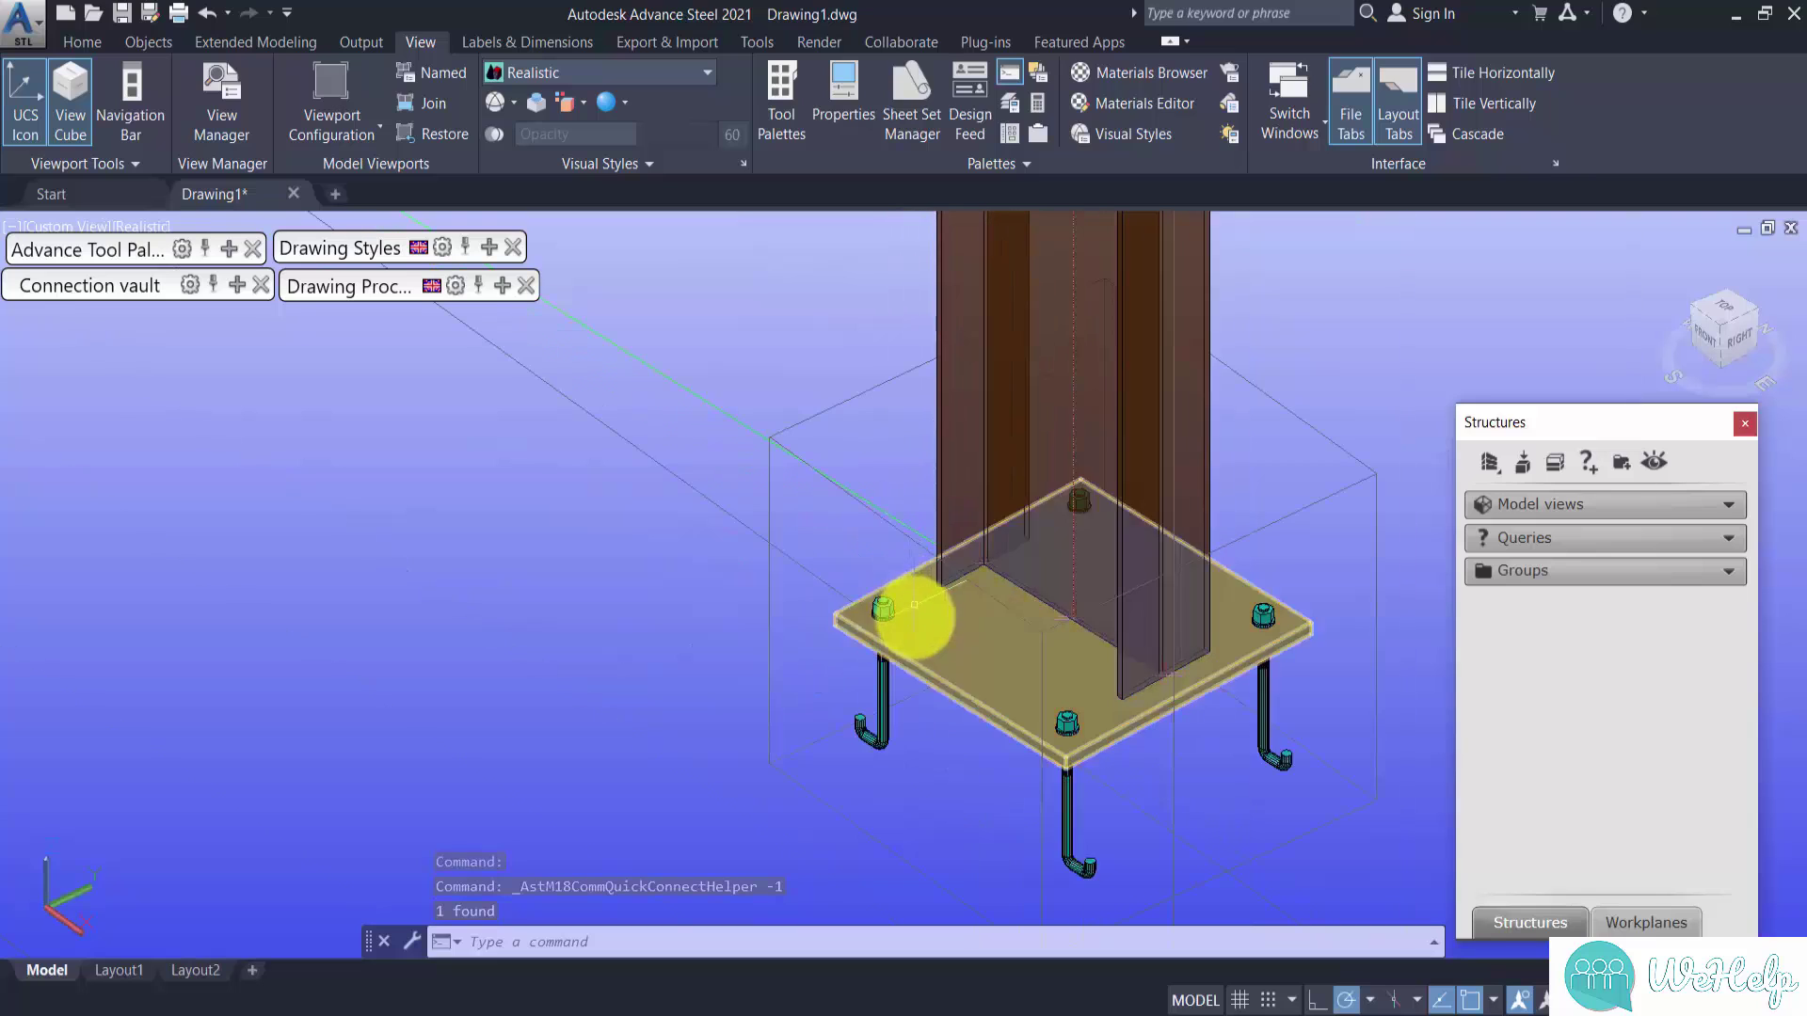
pyautogui.scroll(-5, 1143, 679)
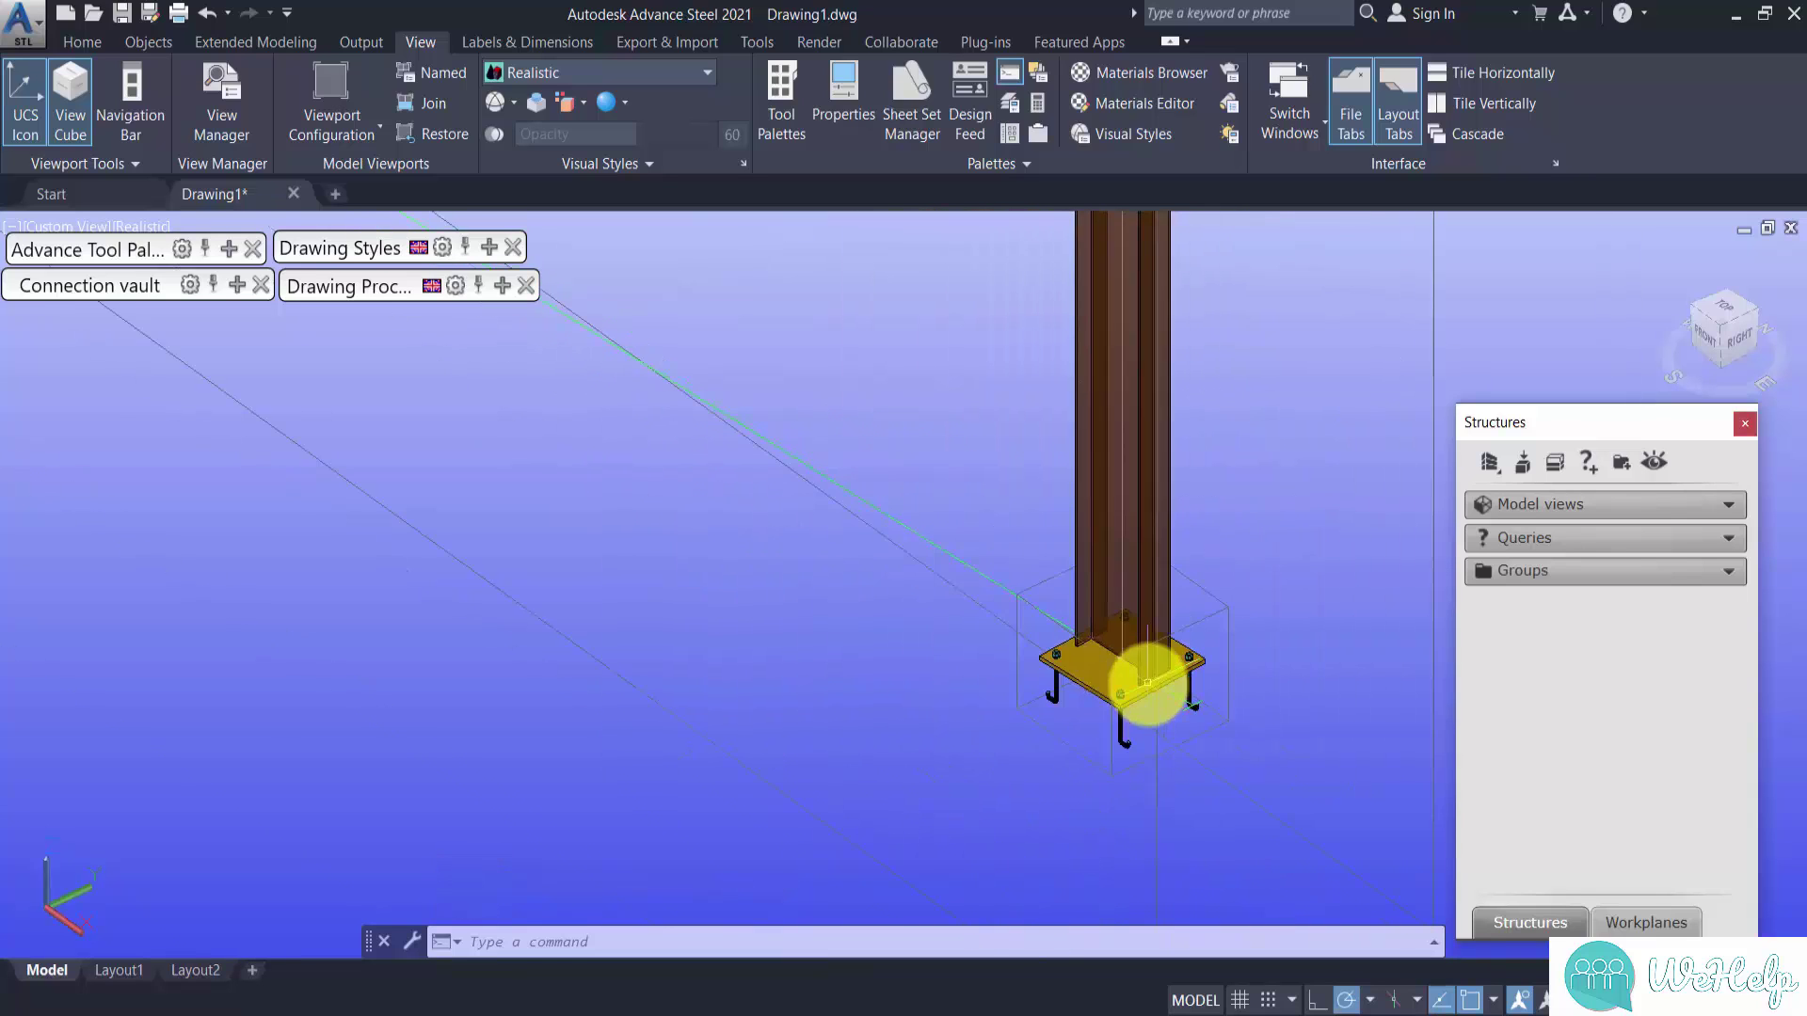
pyautogui.scroll(-3, 1148, 685)
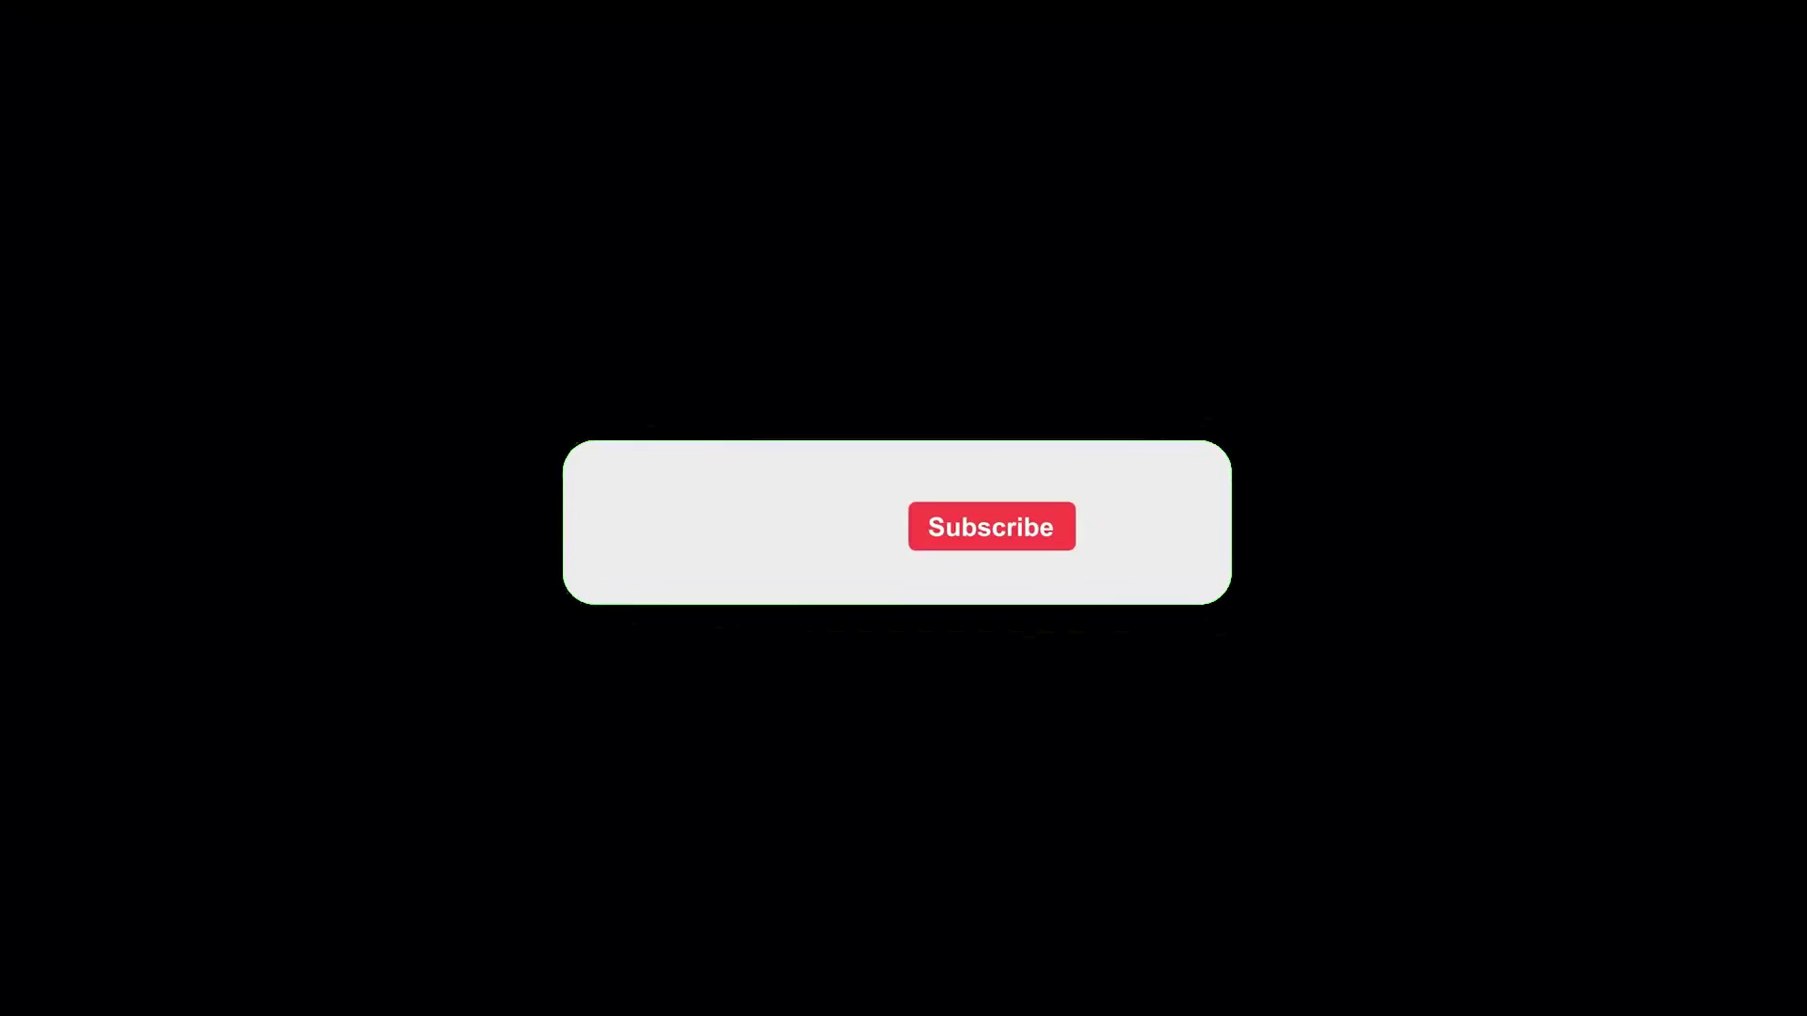